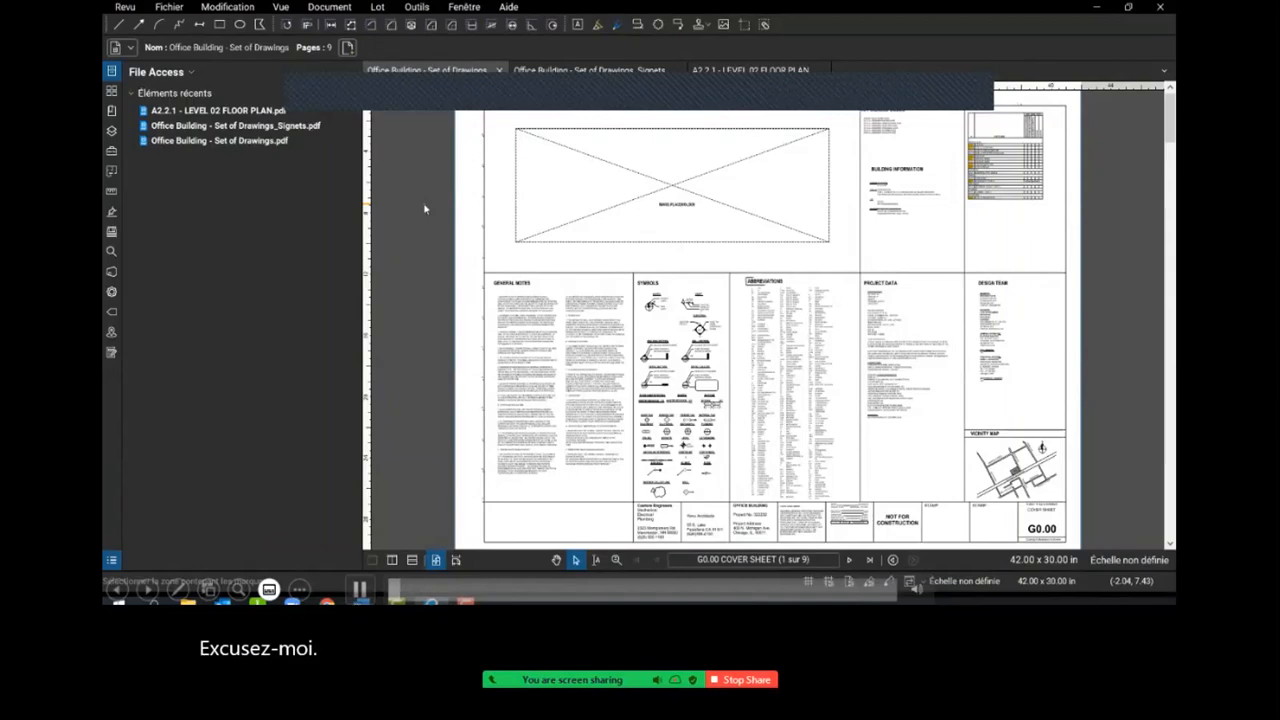
- Show the page thumbnails of the Office Building drawing set and look through all its sheets
{"action": "left_click", "coordinate": [111, 90]}
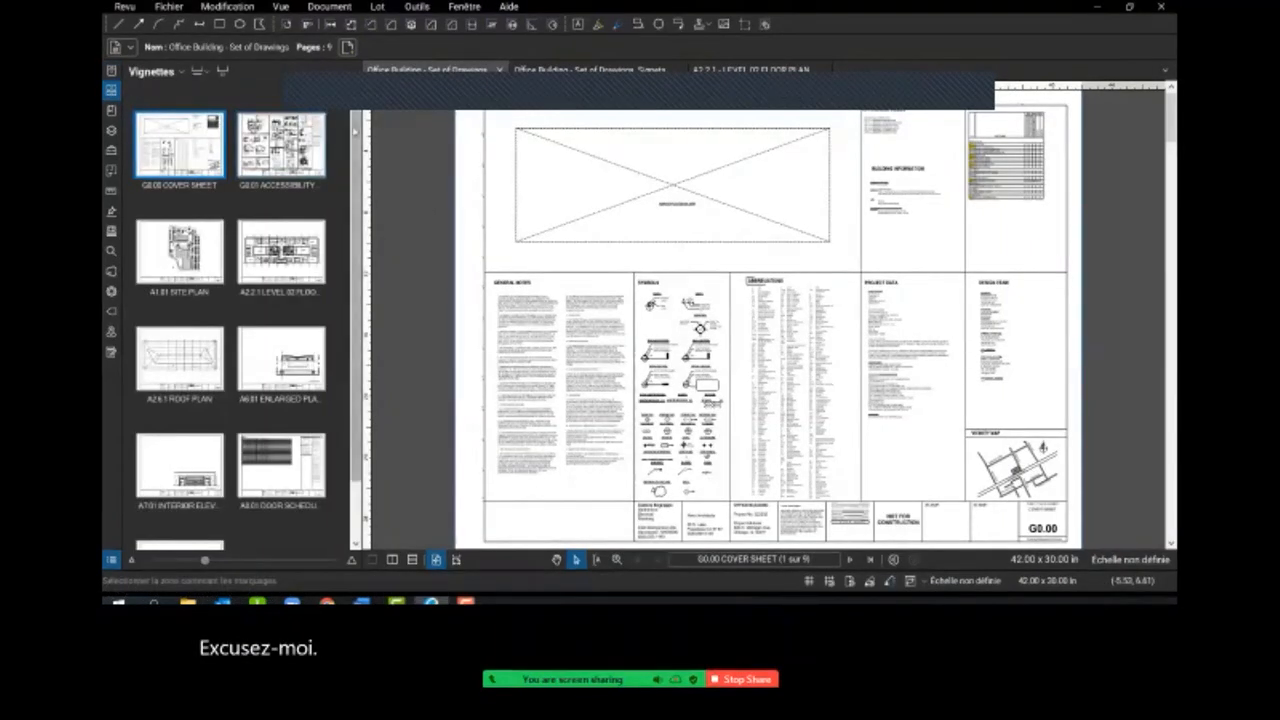
{"action": "scroll", "coordinate": [355, 200], "scroll_direction": "down", "scroll_amount": 3}
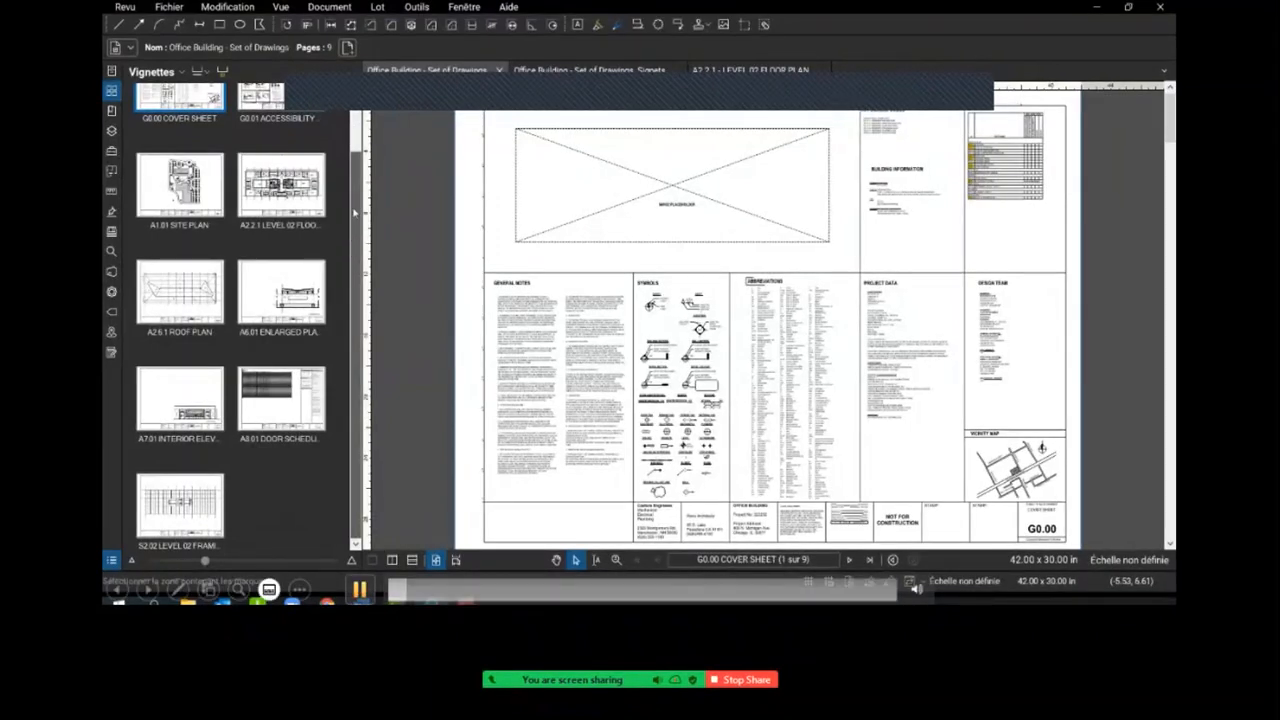
{"action": "scroll", "coordinate": [355, 155], "scroll_direction": "up", "scroll_amount": 3}
{"action": "left_click_drag", "start_coordinate": [355, 151], "coordinate": [351, 126]}
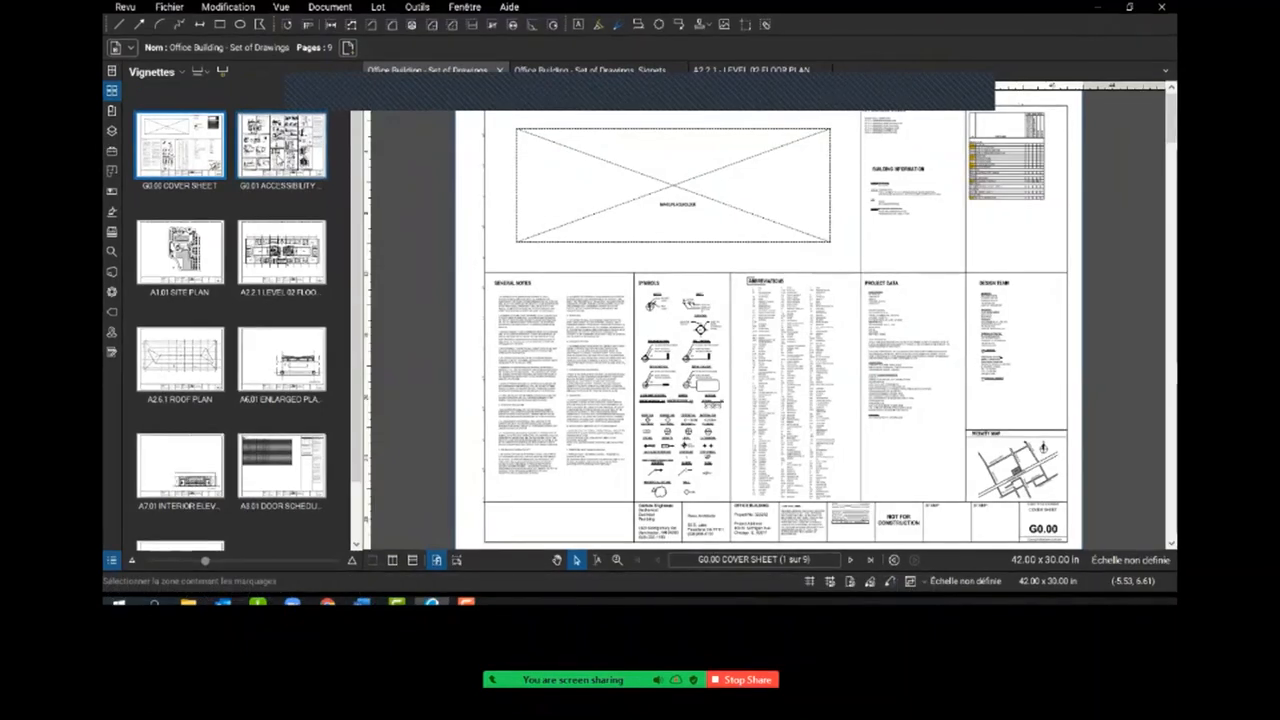
- Browse by thumbnail through G0.01 Accessibility Details, A1.01 Site Plan and A2.2.1 Level 02 Floor Plan, ending on A6.01 Enlarged Plans
{"action": "left_click", "coordinate": [281, 145]}
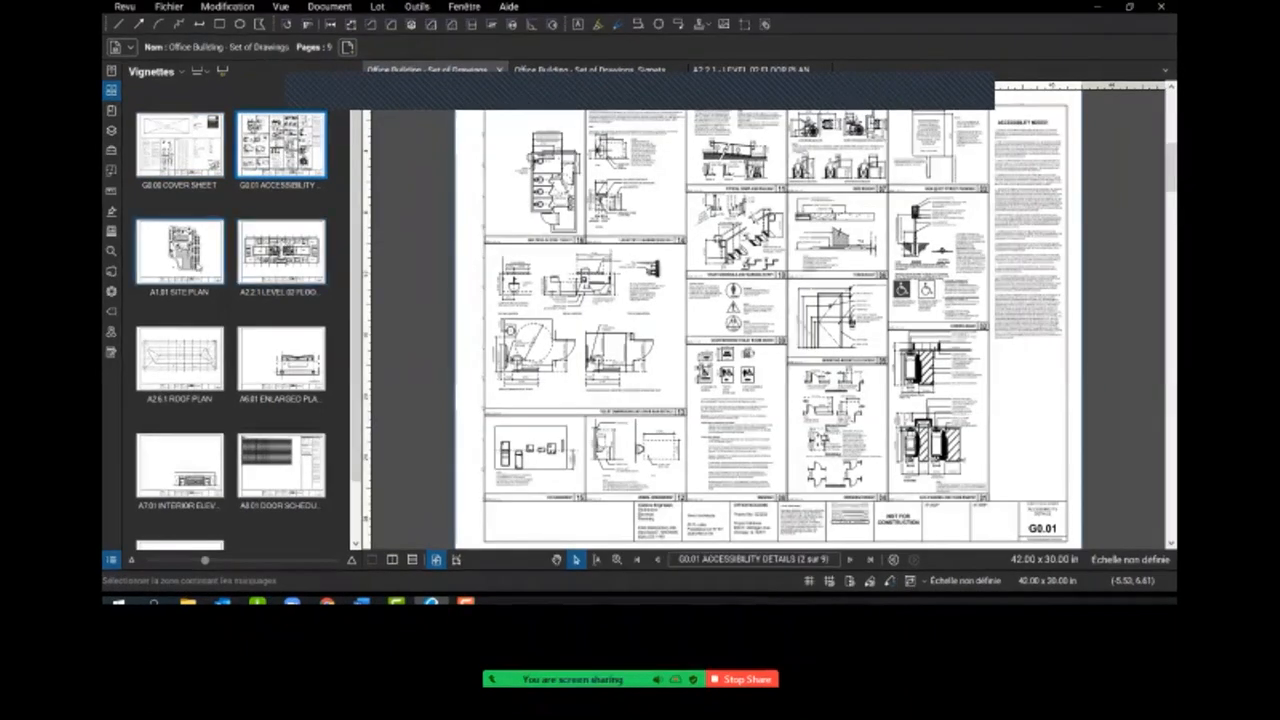
{"action": "left_click", "coordinate": [190, 258]}
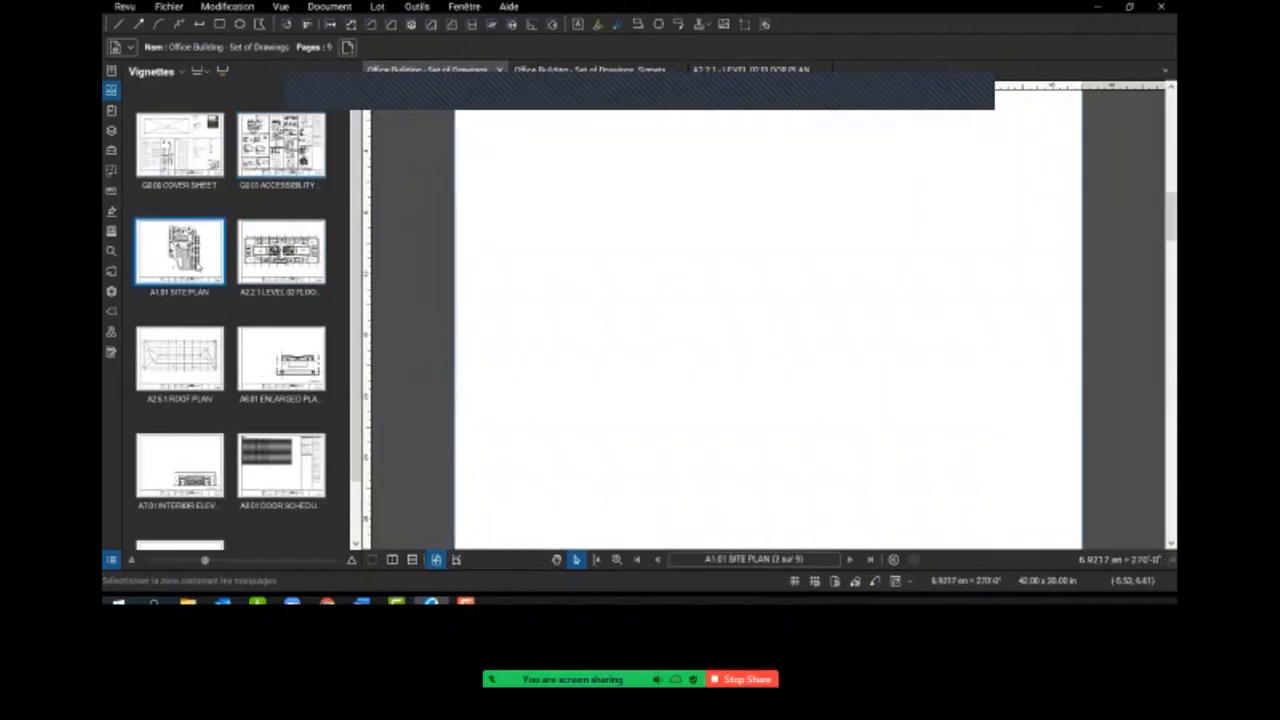
{"action": "left_click", "coordinate": [300, 258]}
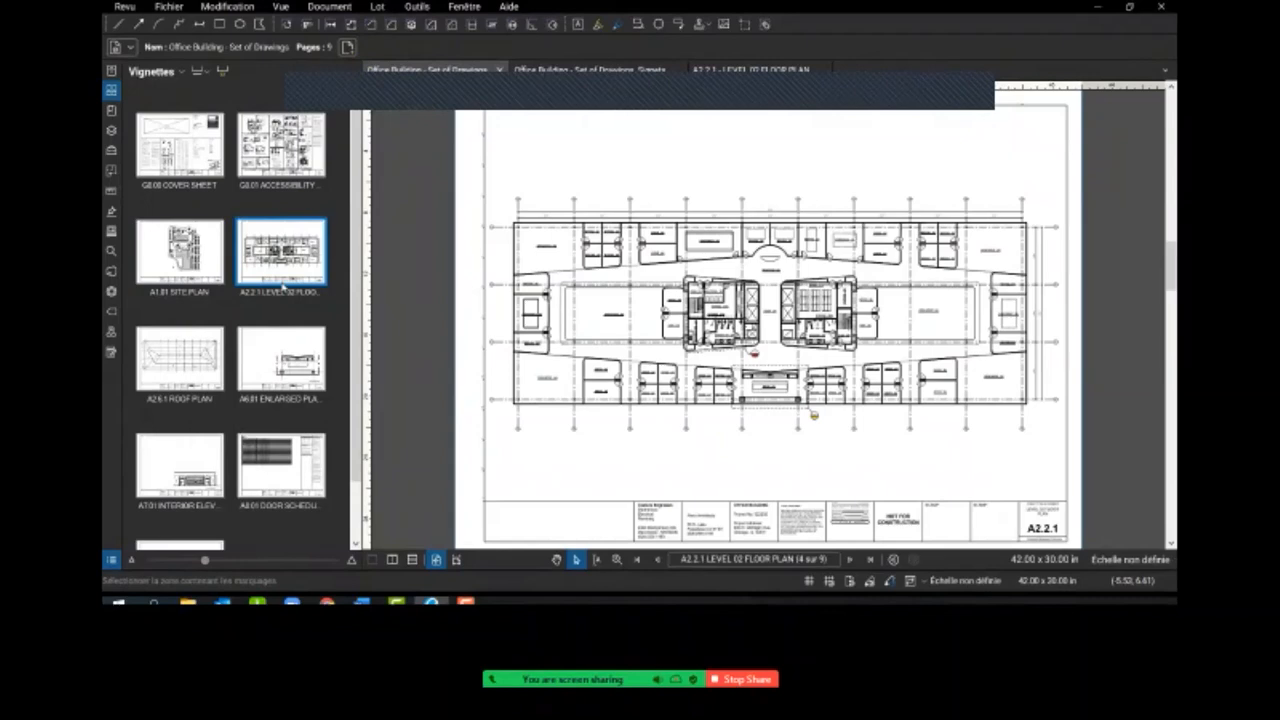
{"action": "key", "text": "Right"}
{"action": "key", "text": "Right"}
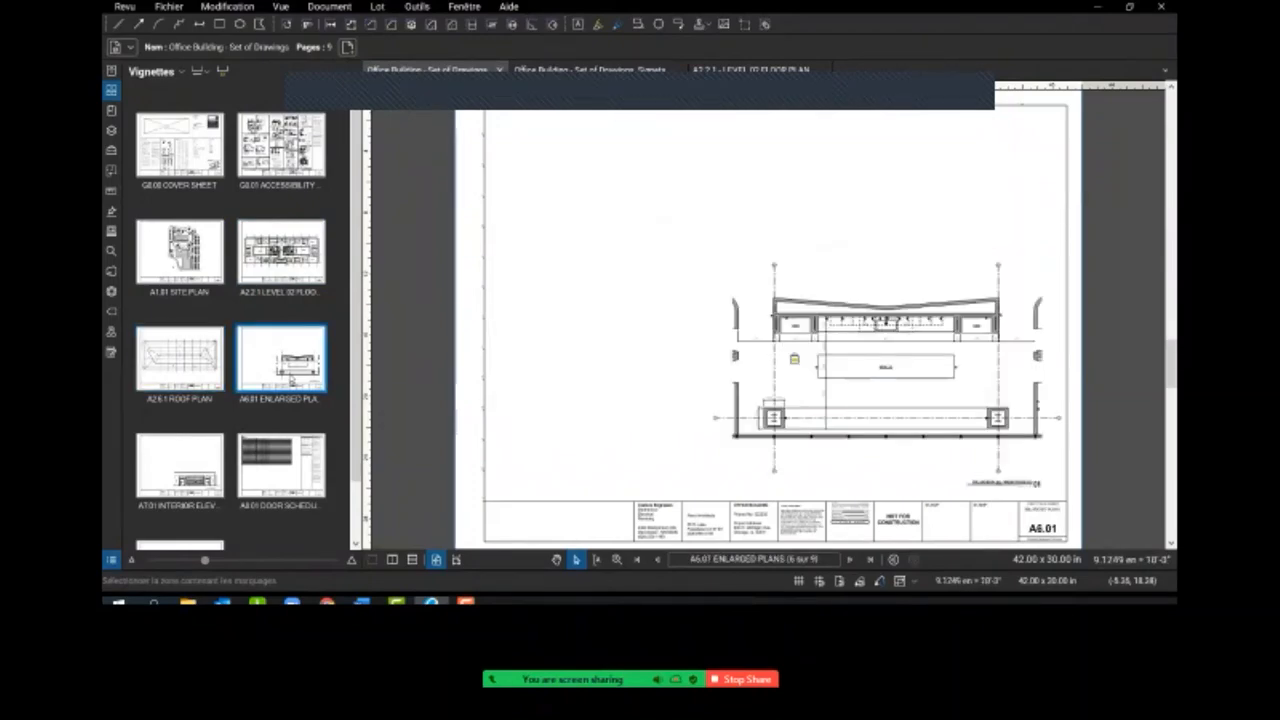
- Examine the A6.01 enlarged plan up close, including the A7.01 reference, the dimensions and the Break 233 room area
{"action": "scroll", "coordinate": [903, 400], "scroll_direction": "up", "scroll_amount": 2}
{"action": "scroll", "coordinate": [974, 271], "scroll_direction": "up", "scroll_amount": 7}
{"action": "scroll", "coordinate": [752, 268], "scroll_direction": "down", "scroll_amount": 8}
{"action": "scroll", "coordinate": [751, 268], "scroll_direction": "down", "scroll_amount": 3}
{"action": "scroll", "coordinate": [751, 268], "scroll_direction": "up", "scroll_amount": 7}
{"action": "scroll", "coordinate": [751, 268], "scroll_direction": "down", "scroll_amount": 6}
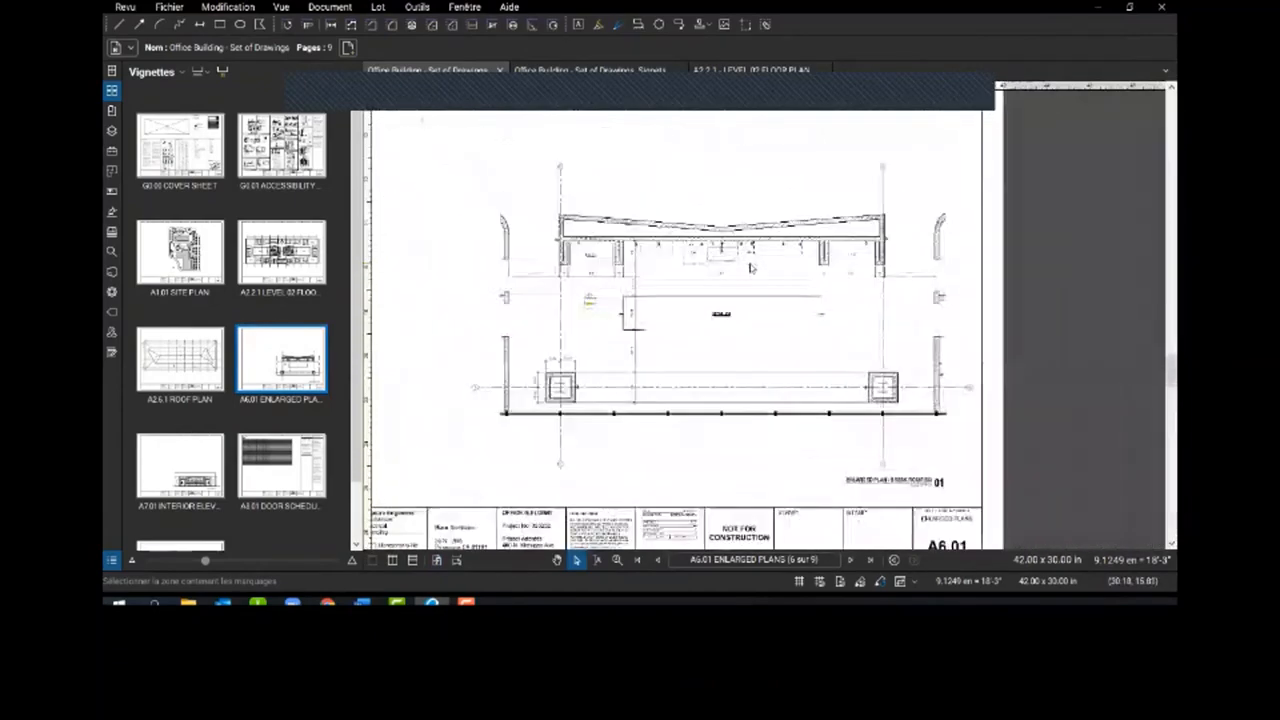
{"action": "scroll", "coordinate": [751, 268], "scroll_direction": "down", "scroll_amount": 5}
{"action": "scroll", "coordinate": [722, 274], "scroll_direction": "up", "scroll_amount": 6}
{"action": "scroll", "coordinate": [627, 304], "scroll_direction": "up", "scroll_amount": 6}
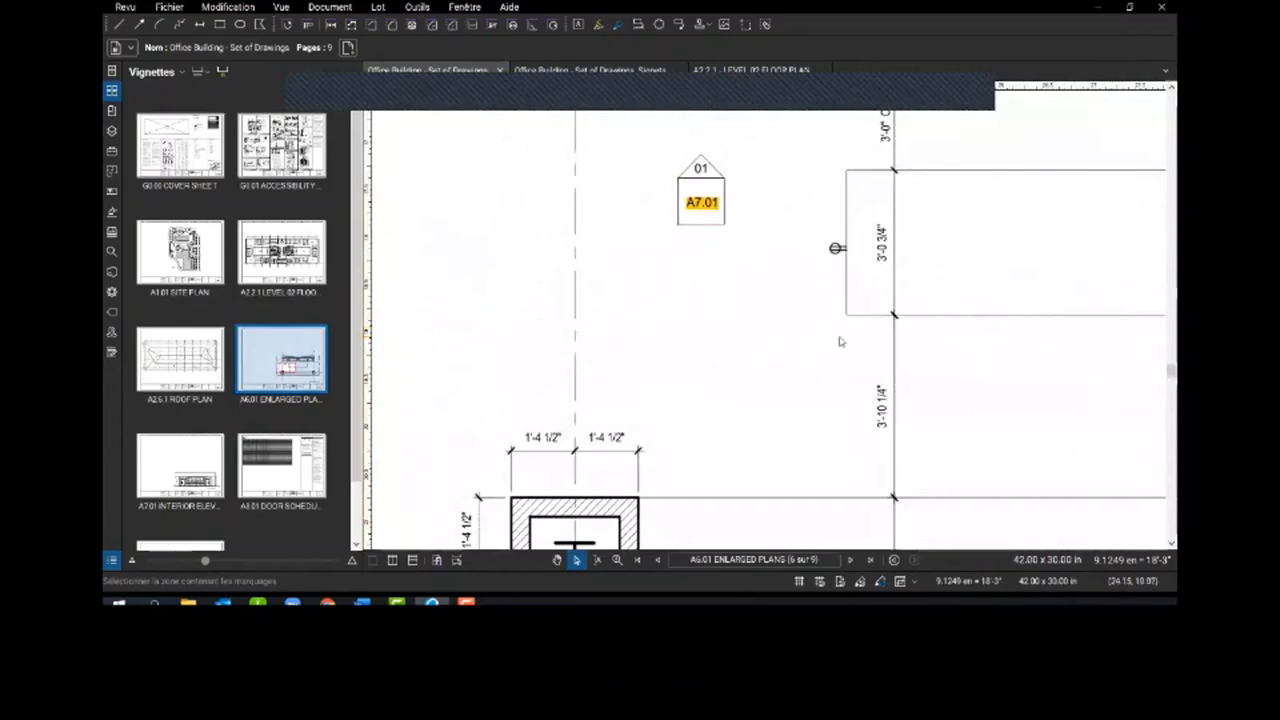
{"action": "left_click_drag", "start_coordinate": [870, 335], "coordinate": [623, 303]}
{"action": "left_click_drag", "start_coordinate": [949, 358], "coordinate": [703, 329]}
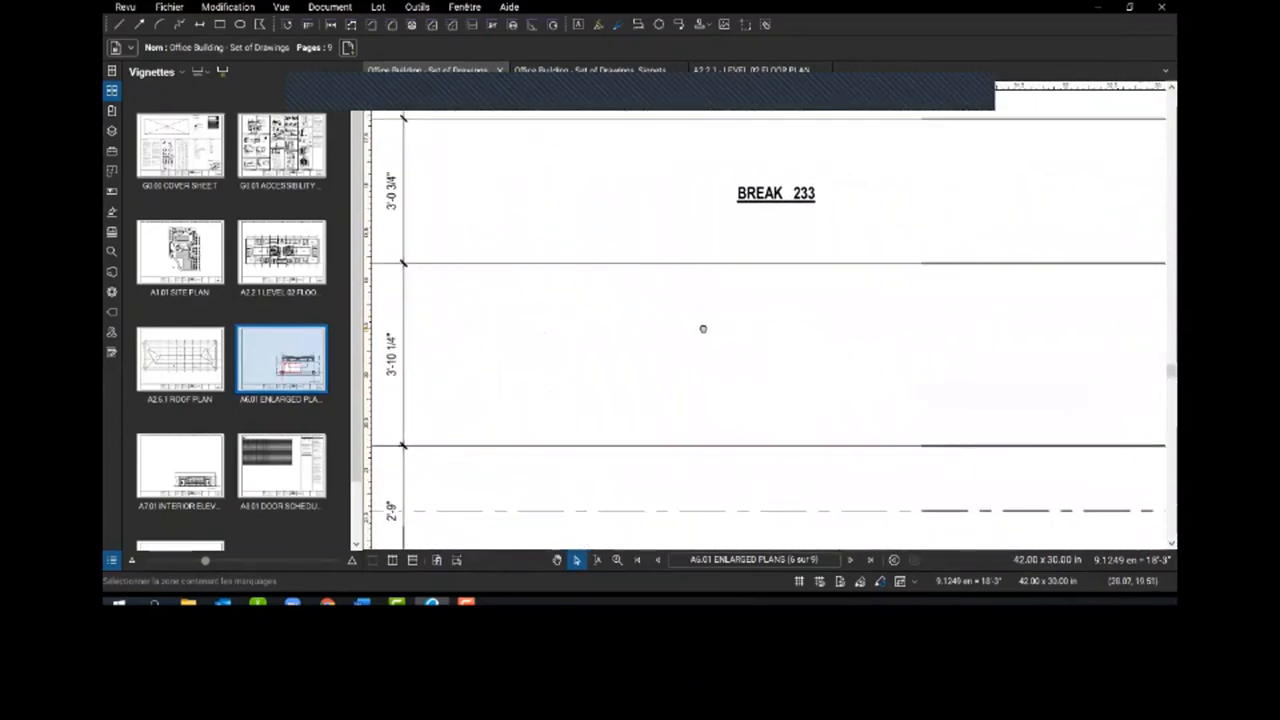
{"action": "left_click_drag", "start_coordinate": [1051, 334], "coordinate": [780, 311]}
{"action": "left_click_drag", "start_coordinate": [1014, 274], "coordinate": [883, 469]}
{"action": "left_click_drag", "start_coordinate": [939, 276], "coordinate": [992, 437]}
{"action": "left_click_drag", "start_coordinate": [658, 266], "coordinate": [878, 380]}
{"action": "left_click_drag", "start_coordinate": [559, 233], "coordinate": [766, 221]}
- Go to the A1.01 Site Plan and review the page commands available for the G0.01 Accessibility Details thumbnail
{"action": "left_click", "coordinate": [178, 256]}
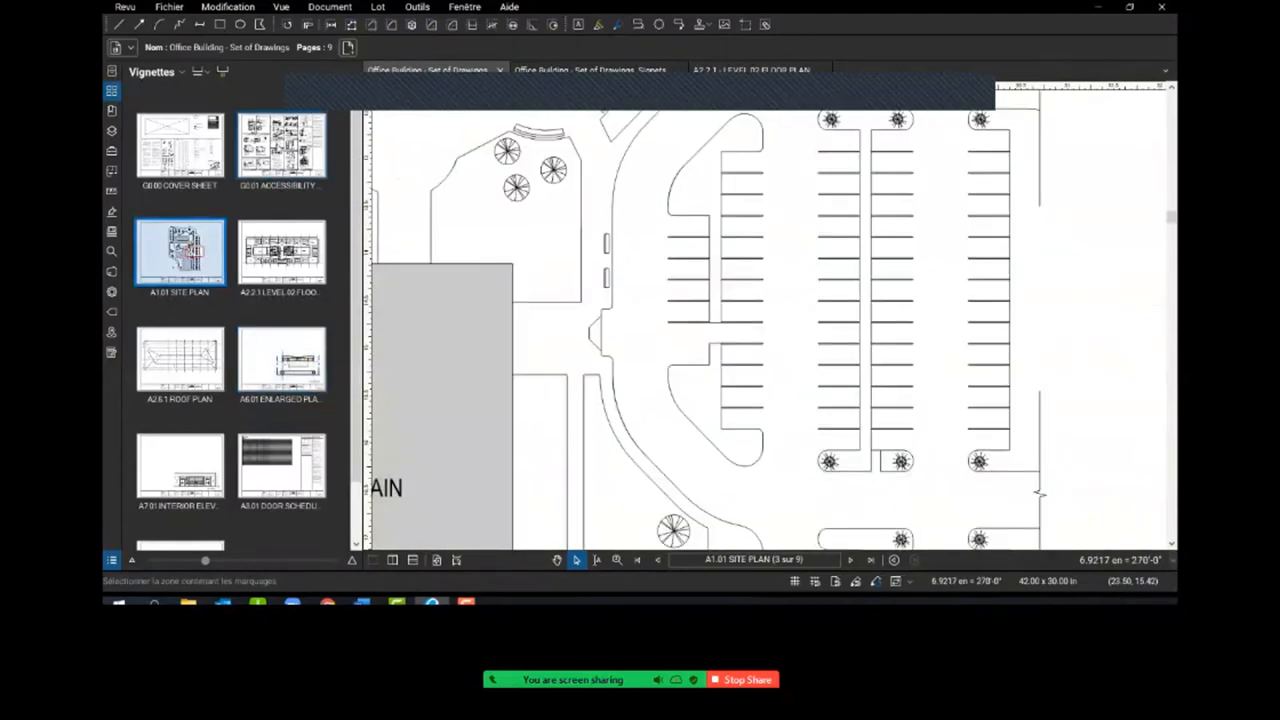
{"action": "right_click", "coordinate": [281, 144]}
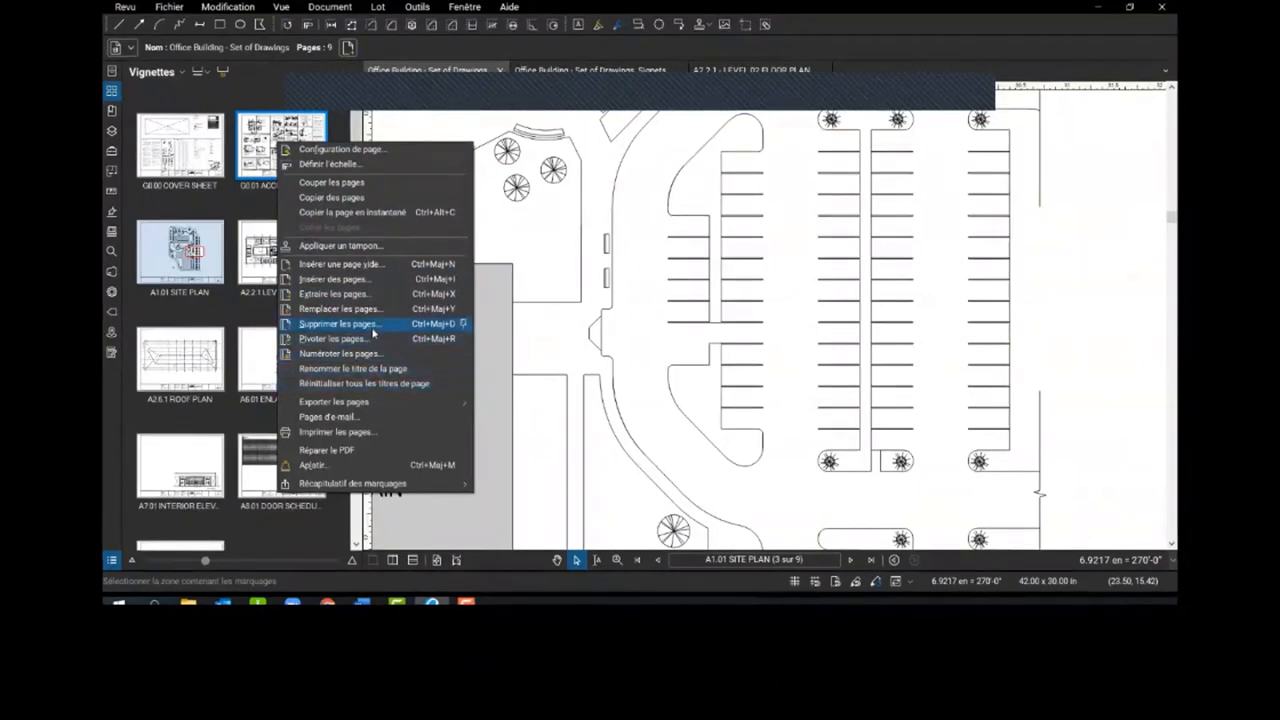
{"action": "left_click", "coordinate": [561, 260]}
{"action": "key", "text": "ctrl+0"}
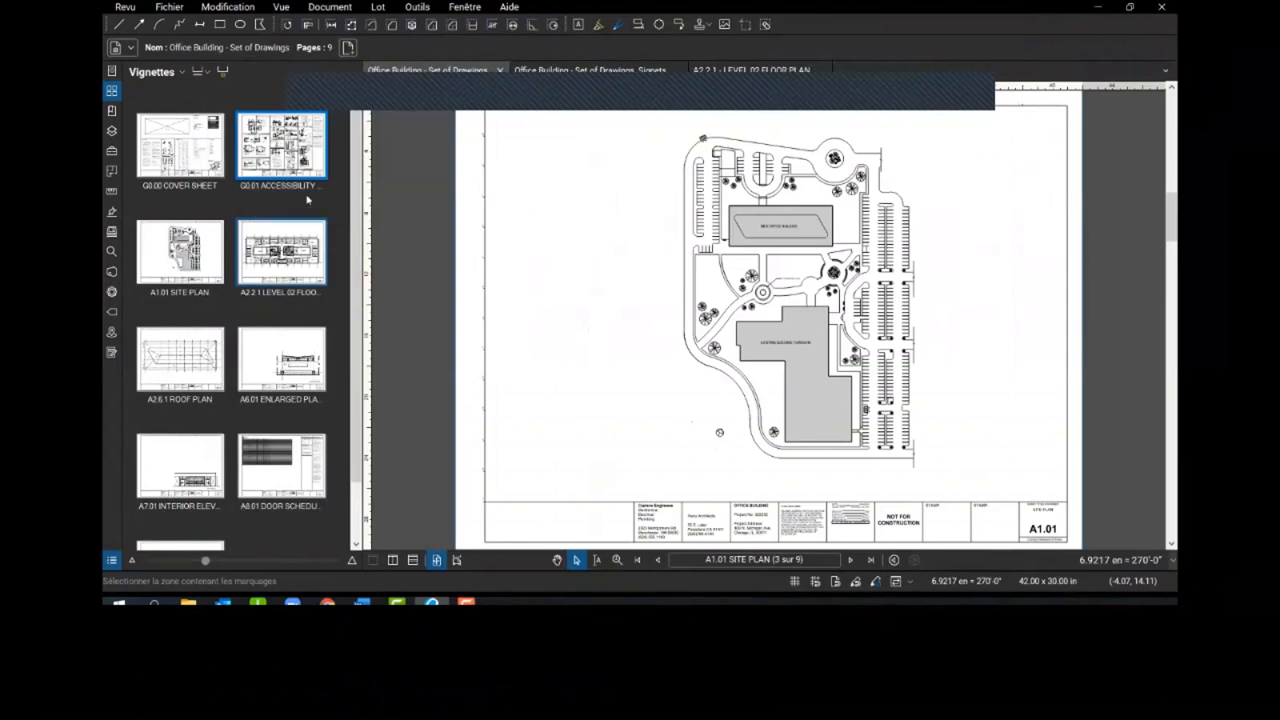
{"action": "scroll", "coordinate": [356, 250], "scroll_direction": "down", "scroll_amount": 2}
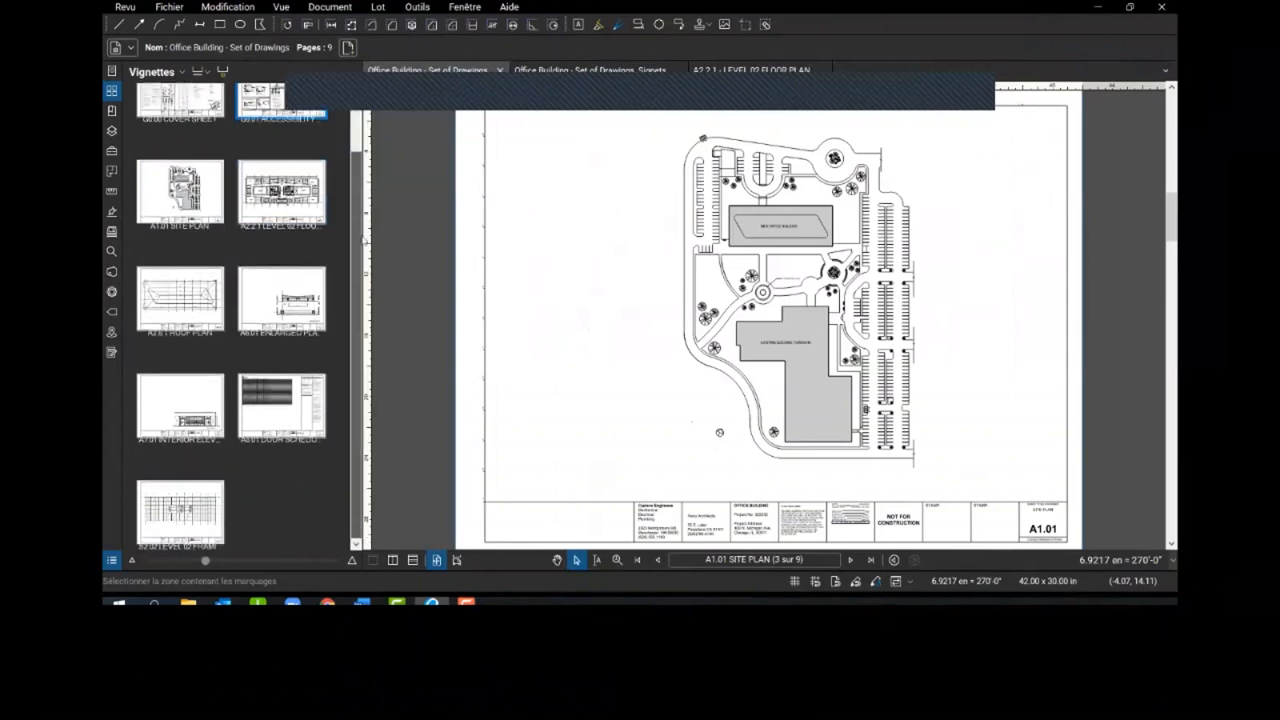
{"action": "scroll", "coordinate": [356, 176], "scroll_direction": "up", "scroll_amount": 2}
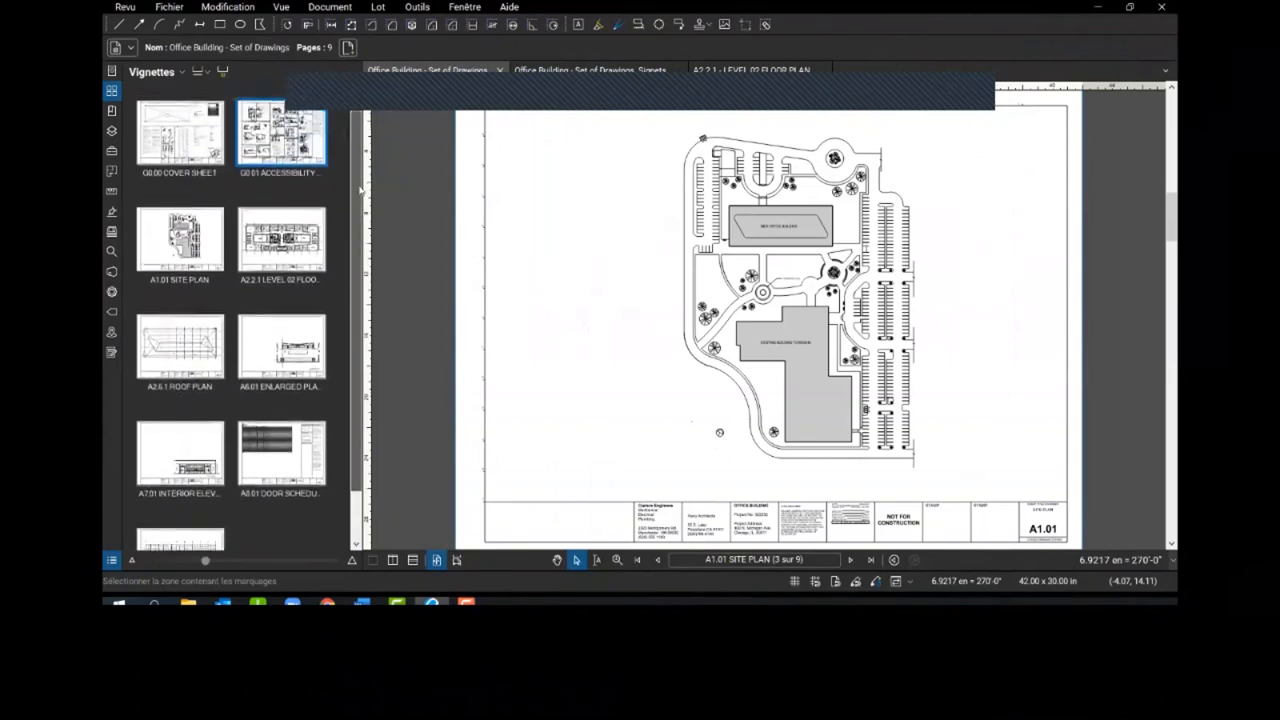
{"action": "right_click", "coordinate": [291, 151]}
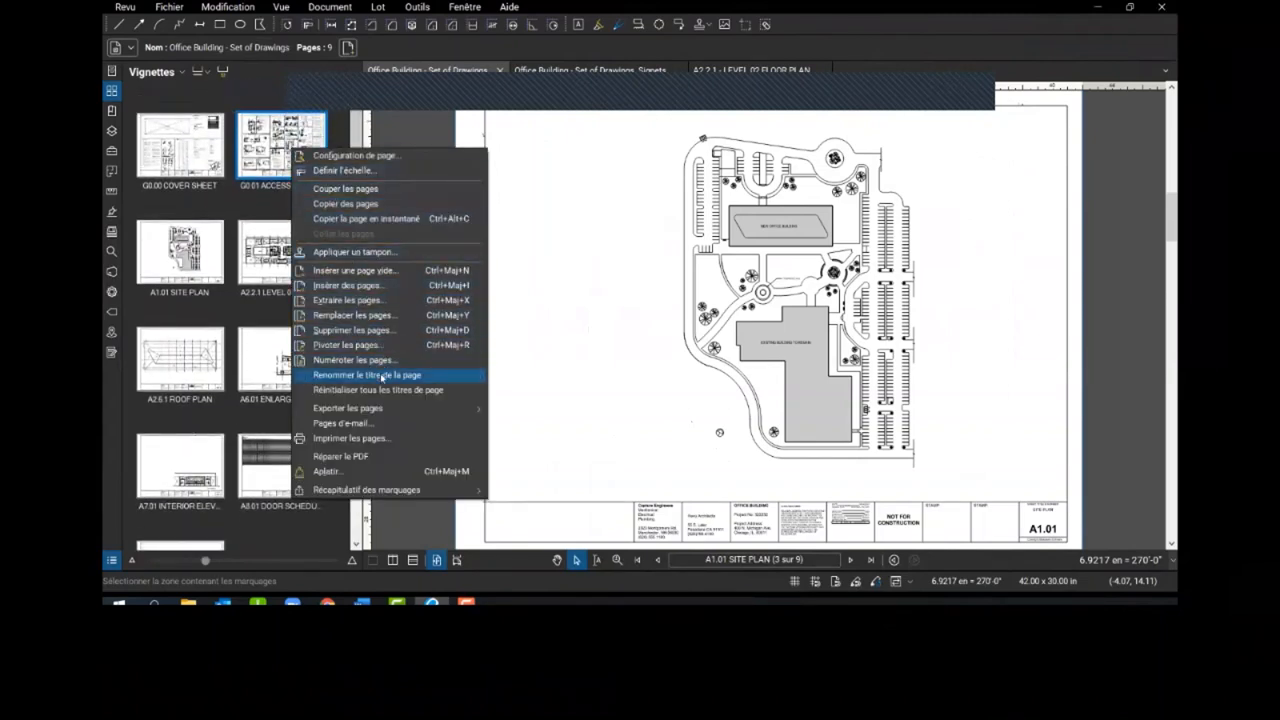
{"action": "left_click", "coordinate": [583, 352]}
- Inspect the sheet title and number in the A1.01 title block, and return to the full-page view
{"action": "scroll", "coordinate": [1021, 497], "scroll_direction": "up", "scroll_amount": 5}
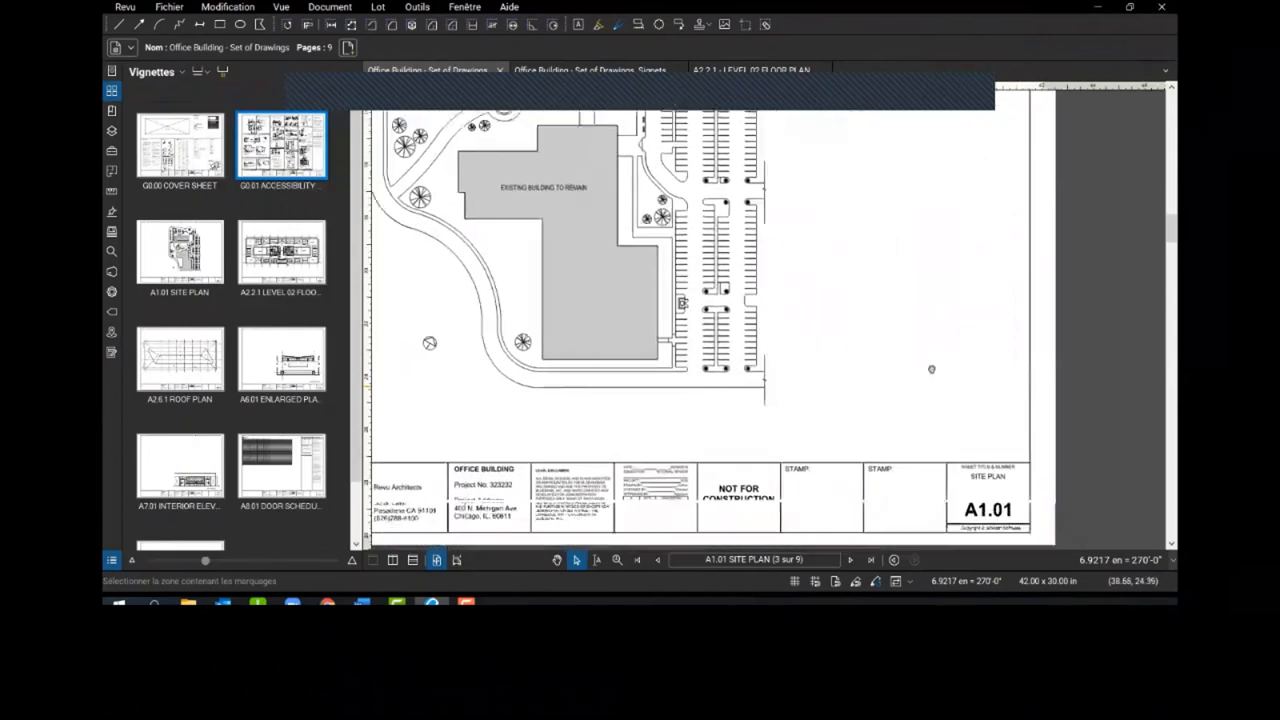
{"action": "scroll", "coordinate": [931, 455], "scroll_direction": "up", "scroll_amount": 1}
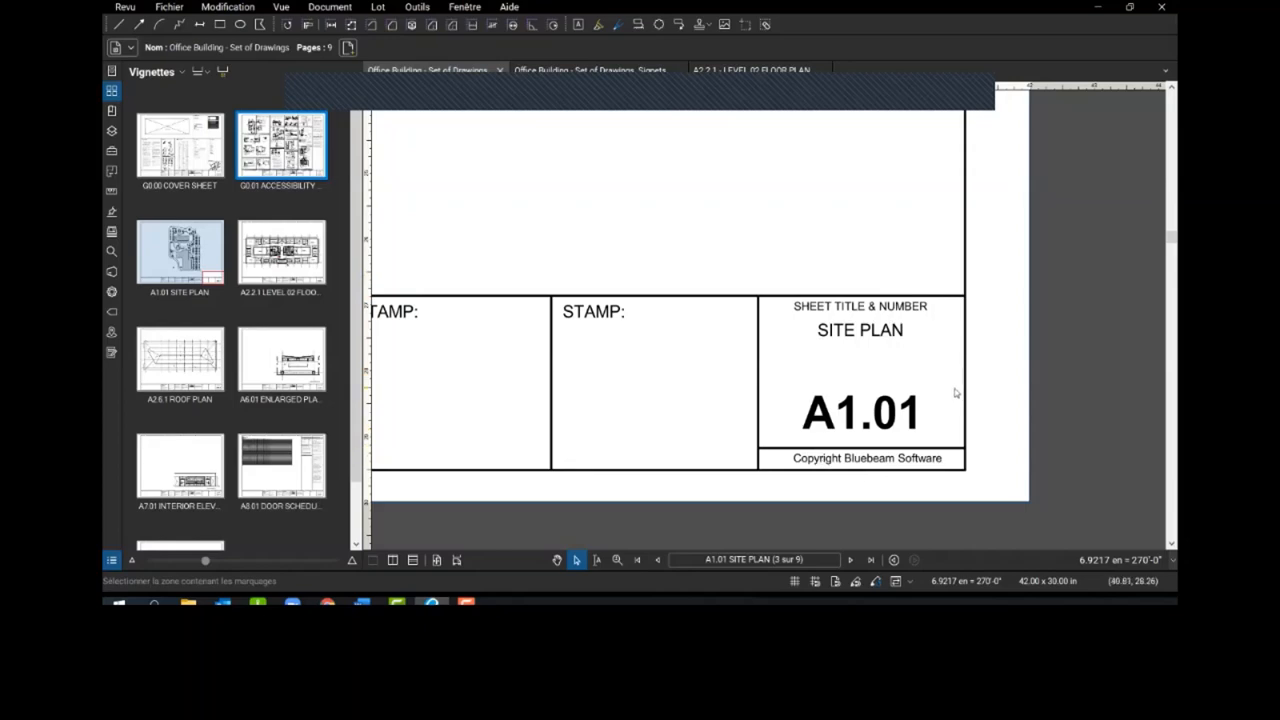
{"action": "key", "text": "ctrl+0"}
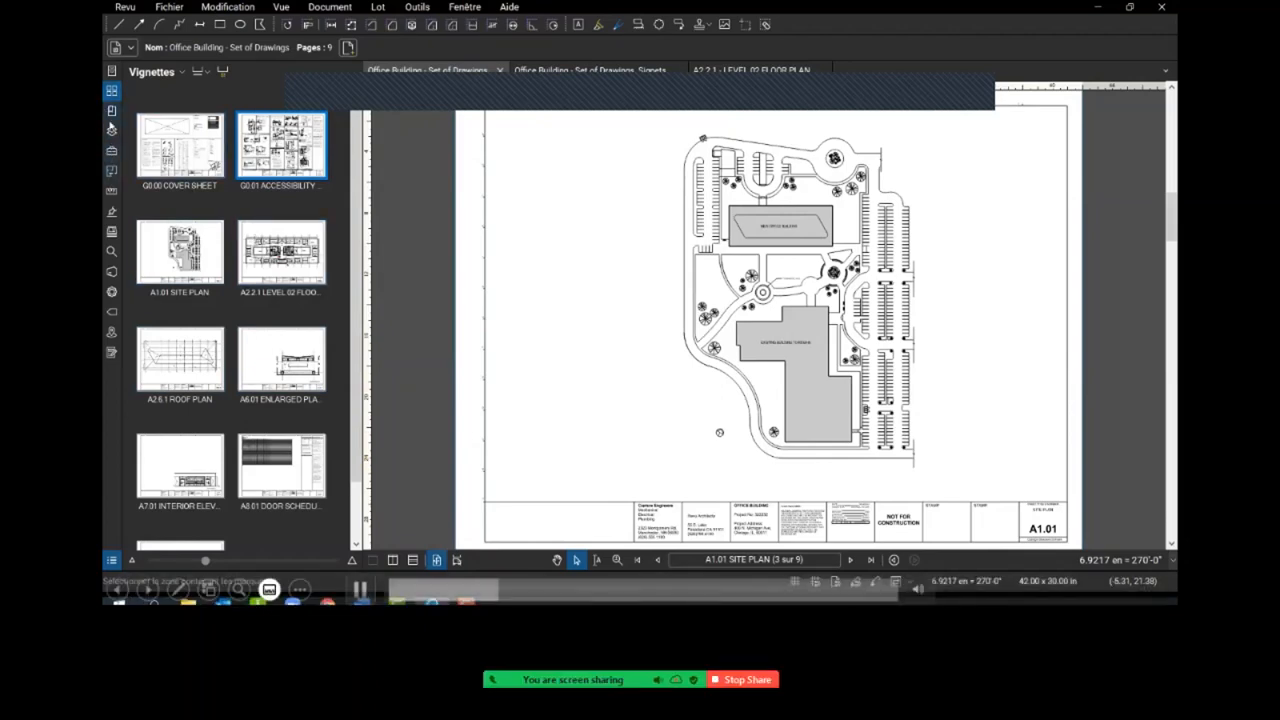
- Navigate by bookmarks through sheets G0.01, A1.01, A6.01, A2.6.1 and A2.2.1, and return to G0.01 Accessibility Details
{"action": "left_click", "coordinate": [111, 111]}
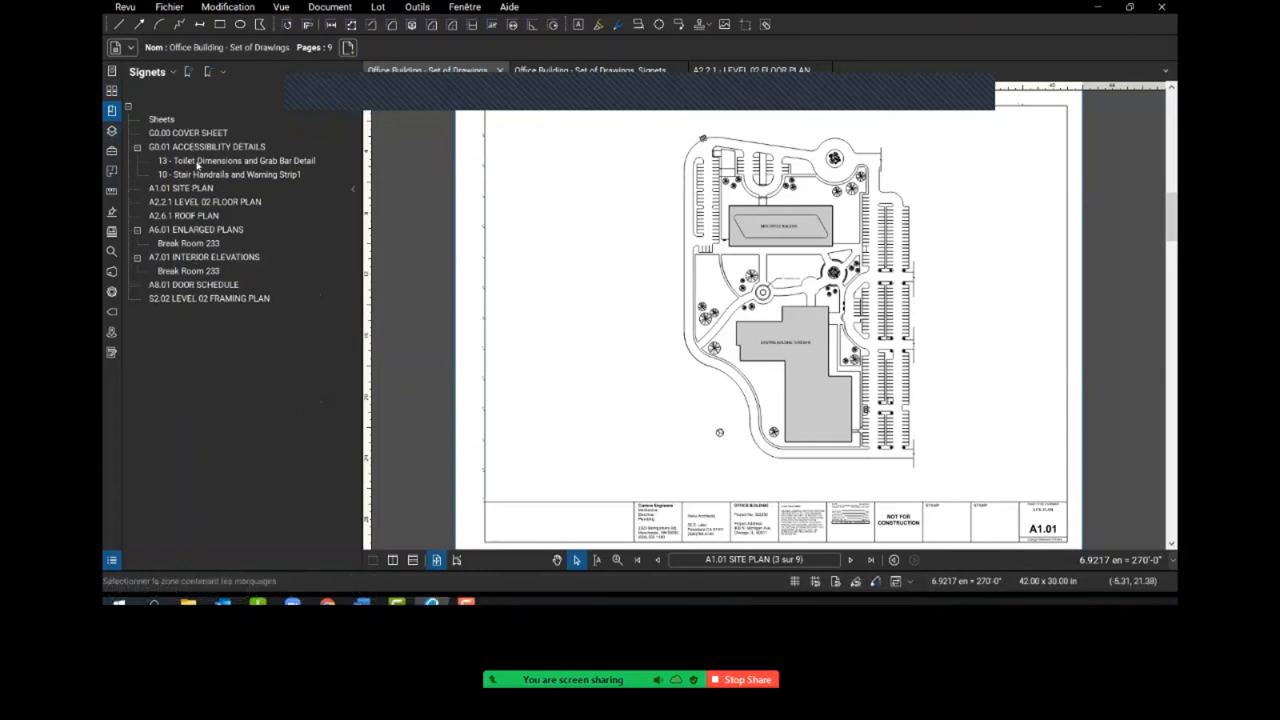
{"action": "left_click", "coordinate": [198, 149]}
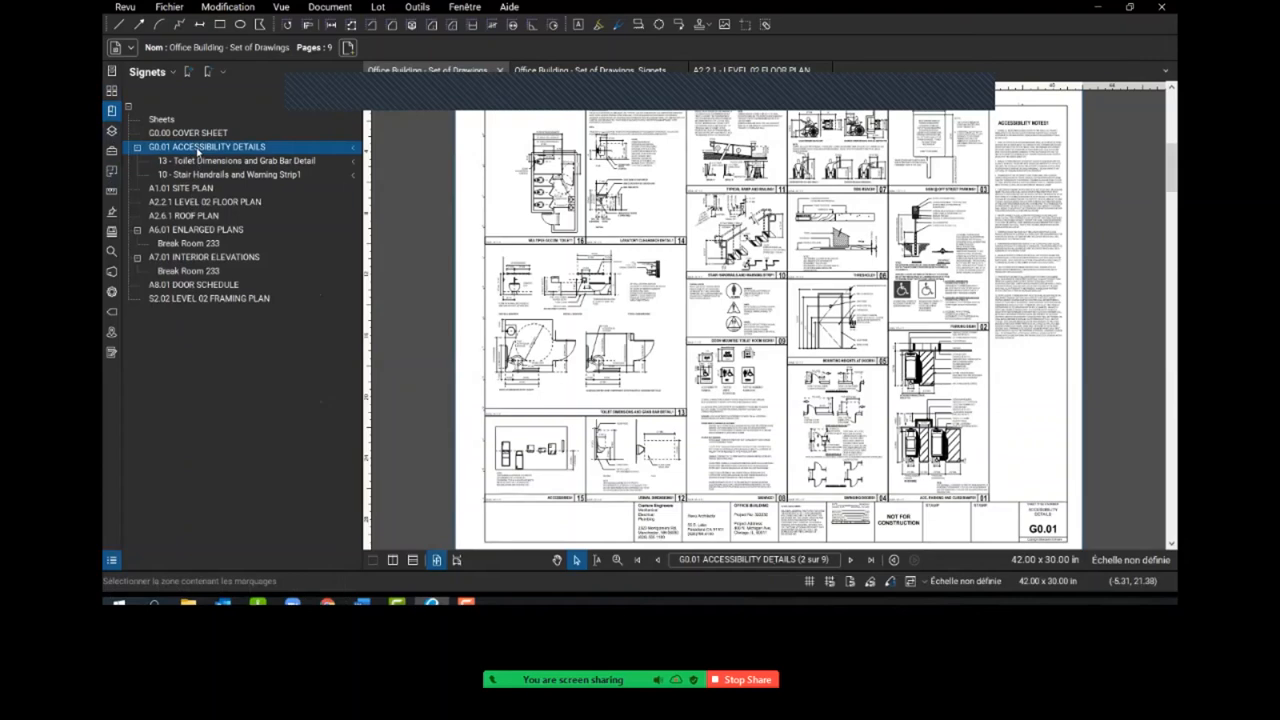
{"action": "left_click", "coordinate": [188, 188]}
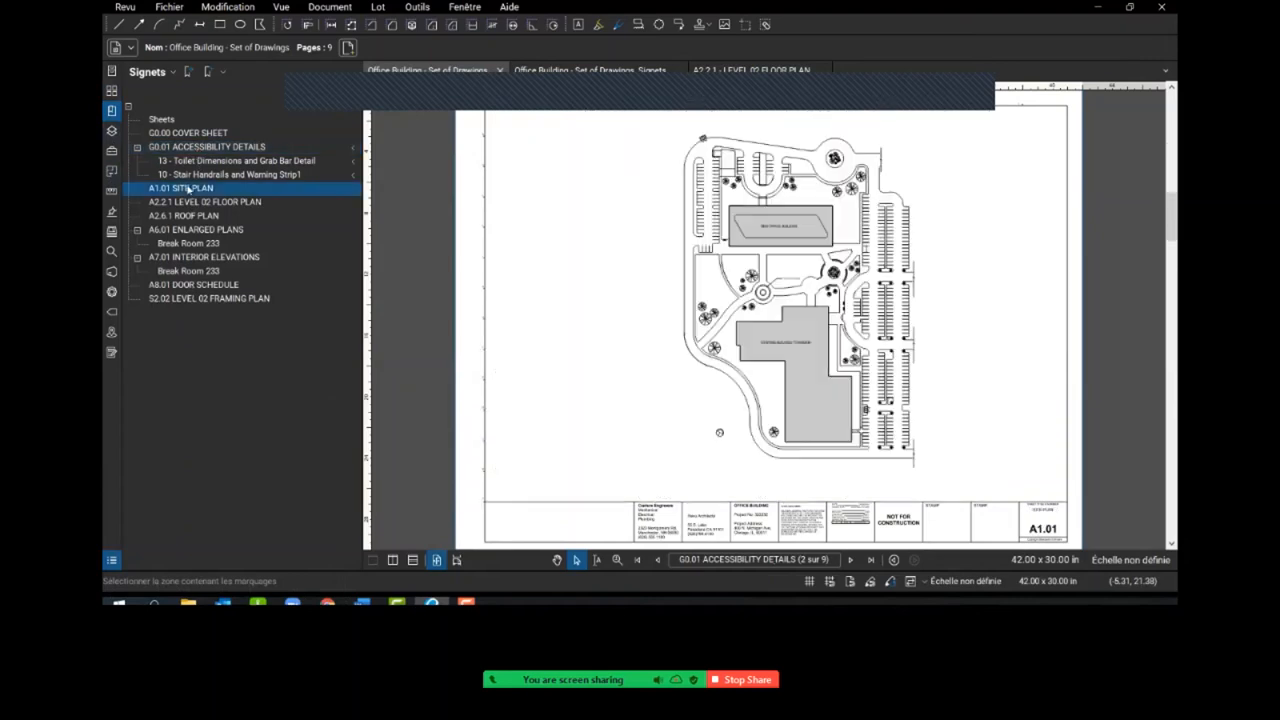
{"action": "left_click", "coordinate": [188, 230]}
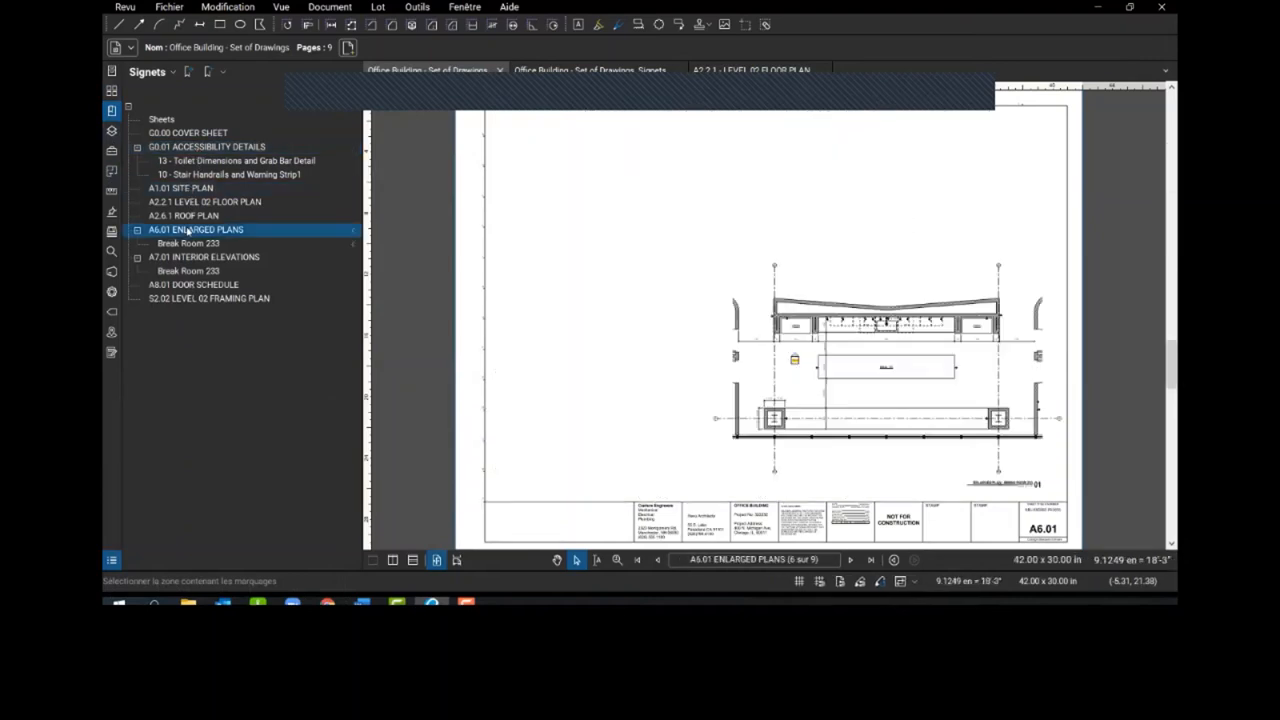
{"action": "left_click", "coordinate": [188, 215]}
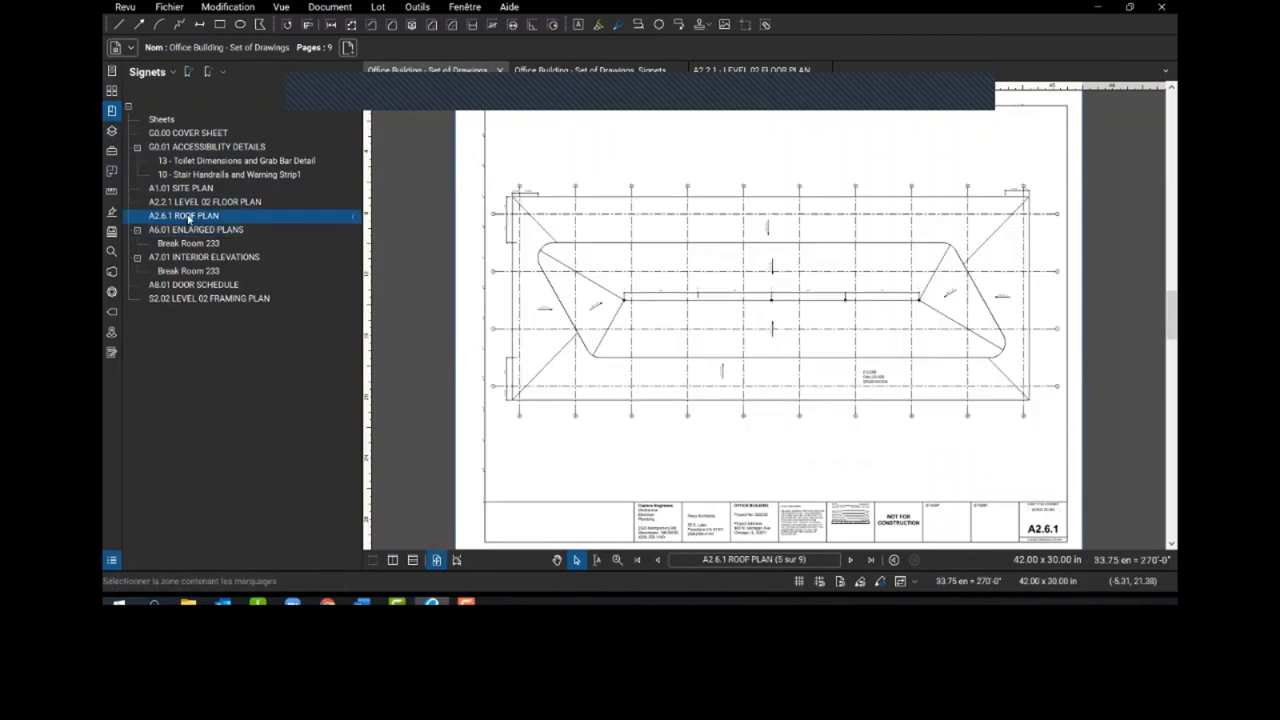
{"action": "left_click", "coordinate": [188, 203]}
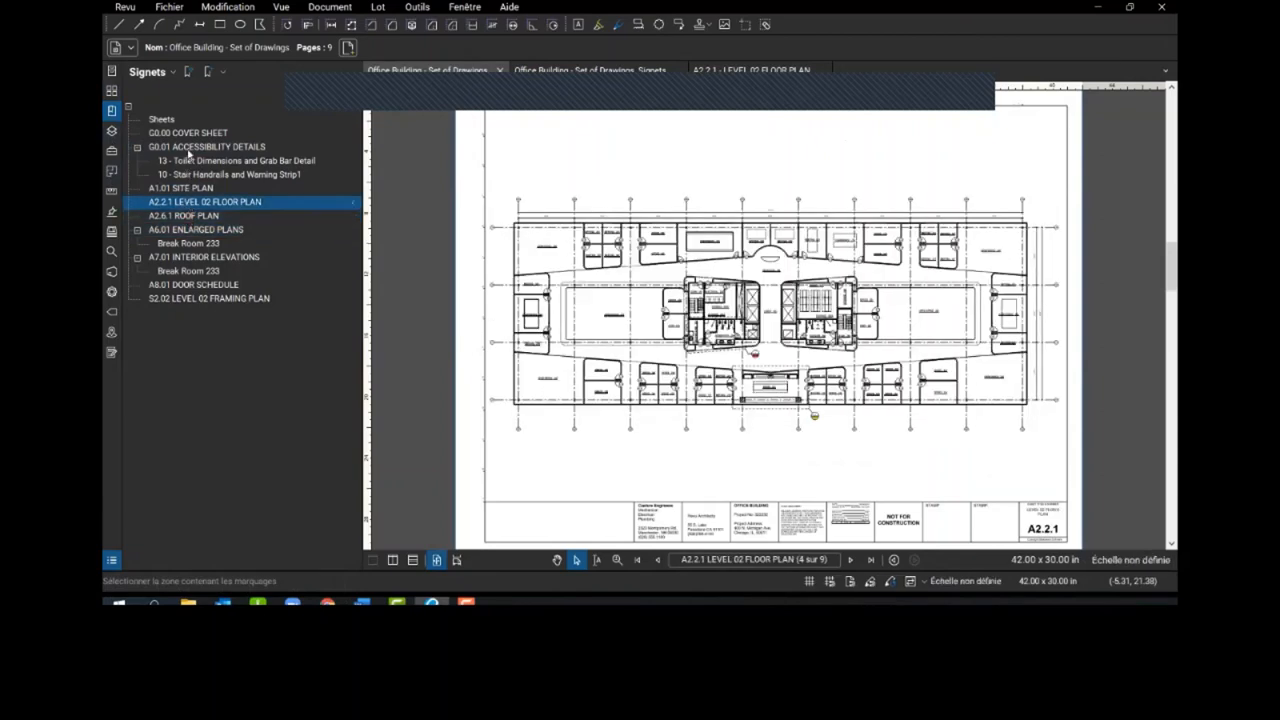
{"action": "left_click", "coordinate": [188, 149]}
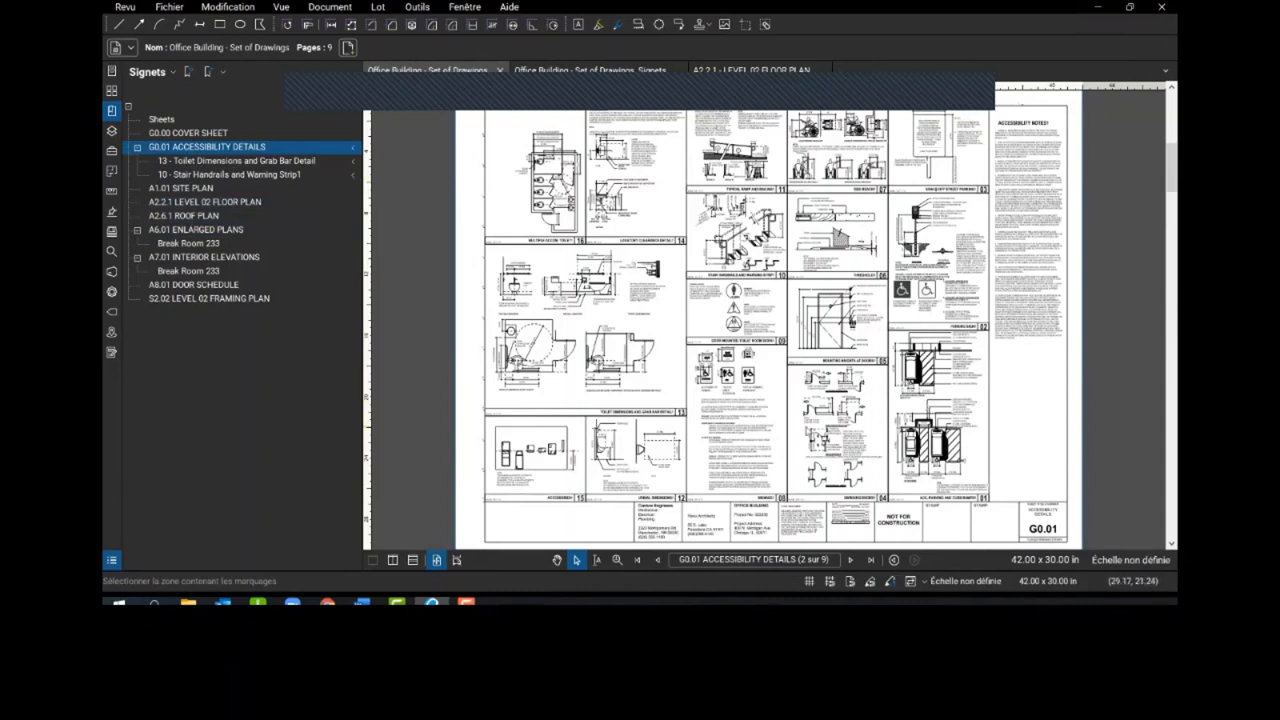
- View the toilet dimensions (13) and stair handrails (10) details through their nested bookmarks, and return to the full G0.01 sheet
{"action": "left_click", "coordinate": [226, 162]}
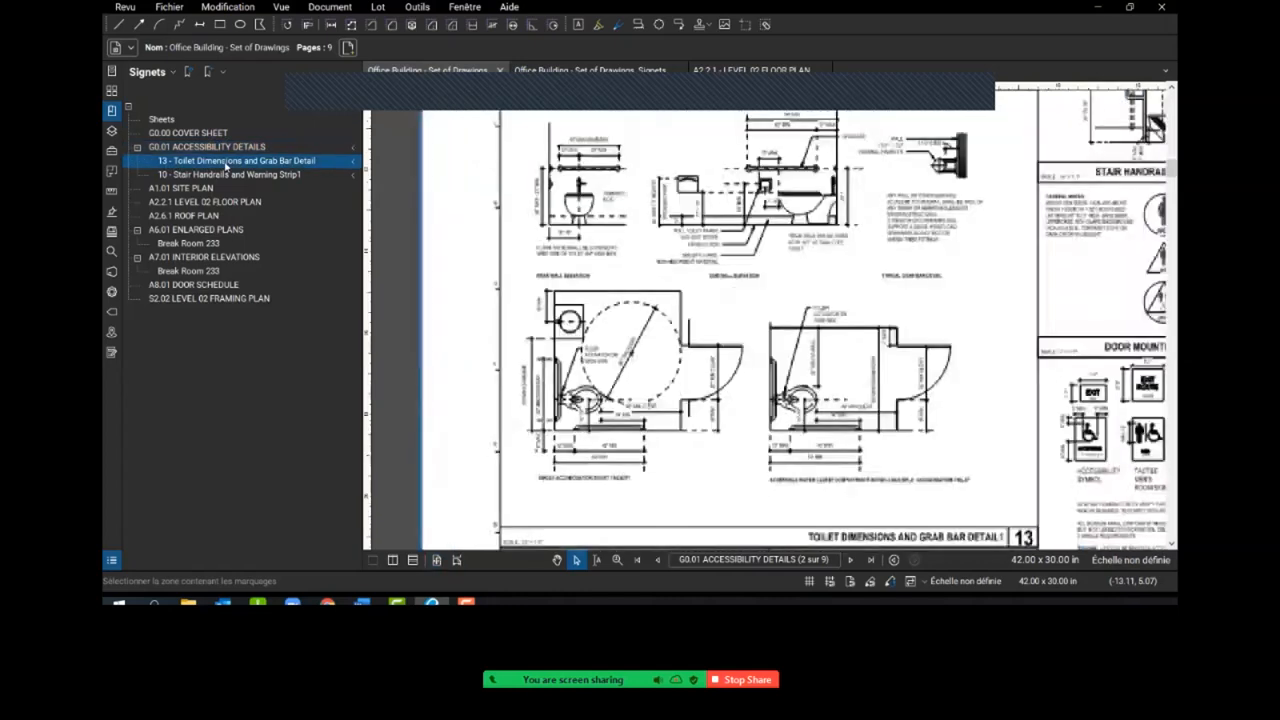
{"action": "left_click", "coordinate": [229, 175]}
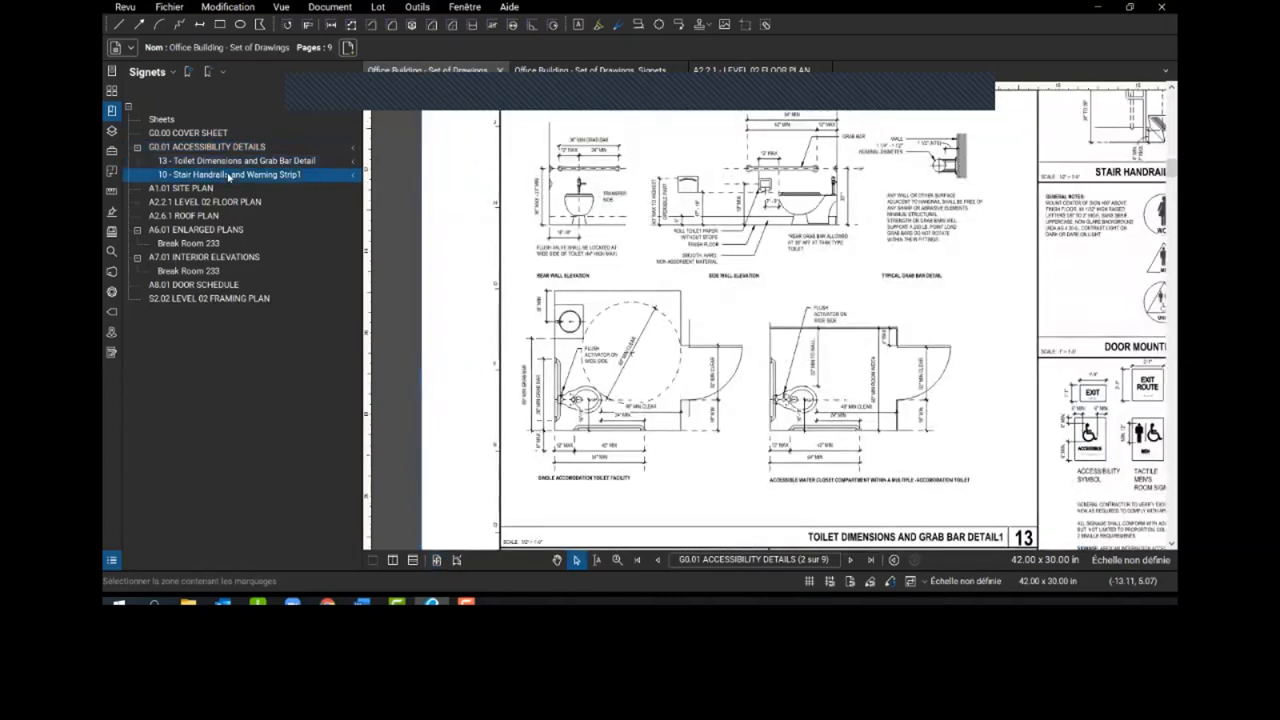
{"action": "left_click", "coordinate": [233, 148]}
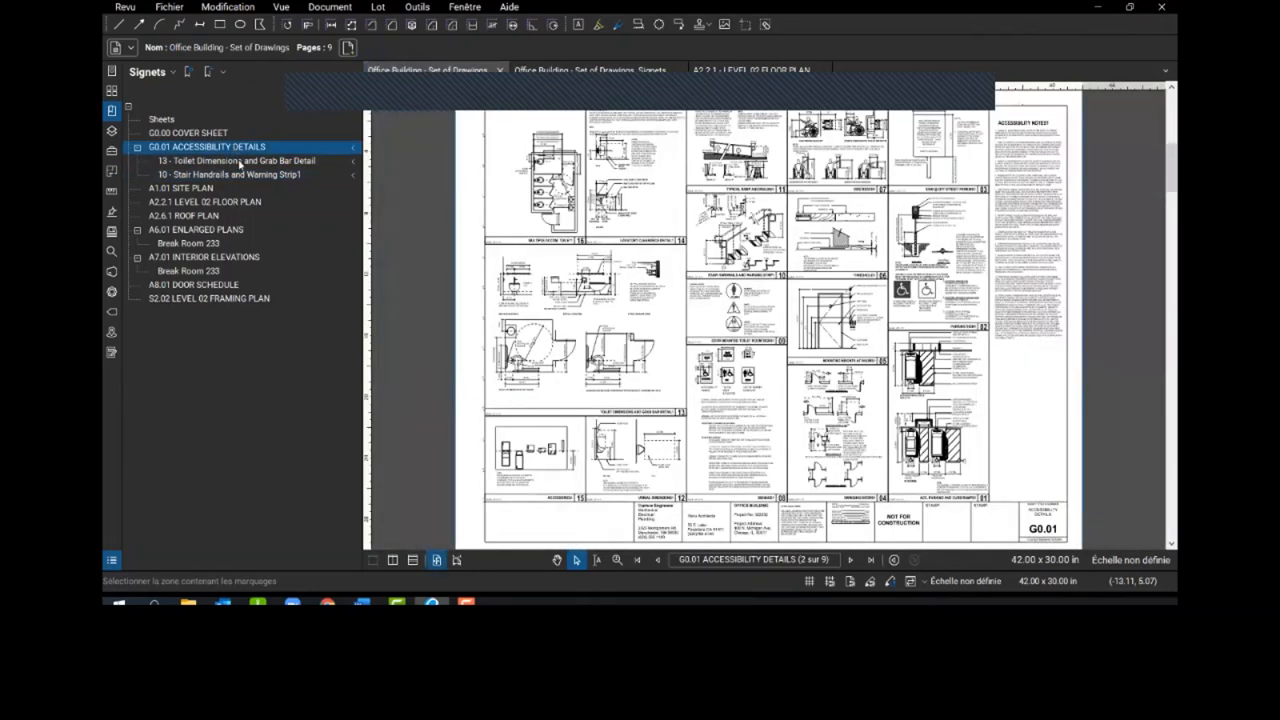
{"action": "left_click", "coordinate": [239, 162]}
{"action": "left_click", "coordinate": [242, 176]}
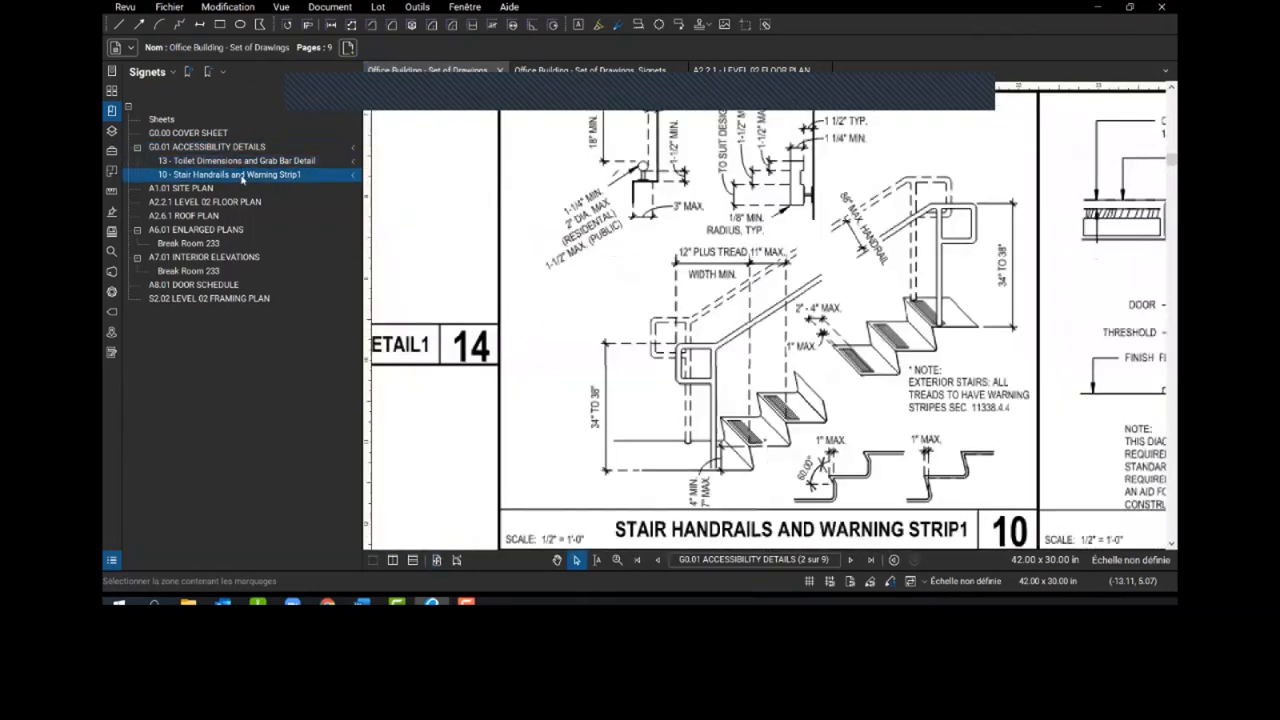
{"action": "left_click", "coordinate": [235, 150]}
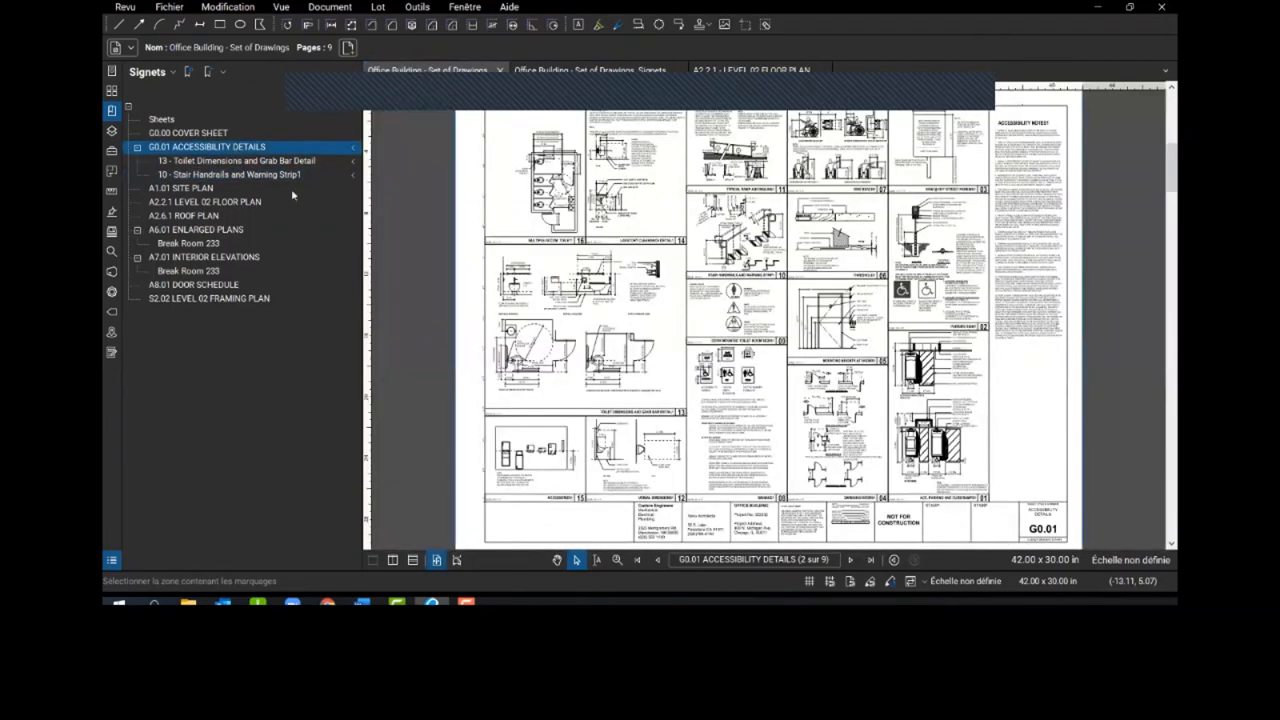
- Follow the A1.01 Site Plan and 10 - Stair Handrails and Warning Strip1 links from the bookmark summary document
{"action": "left_click", "coordinate": [600, 70]}
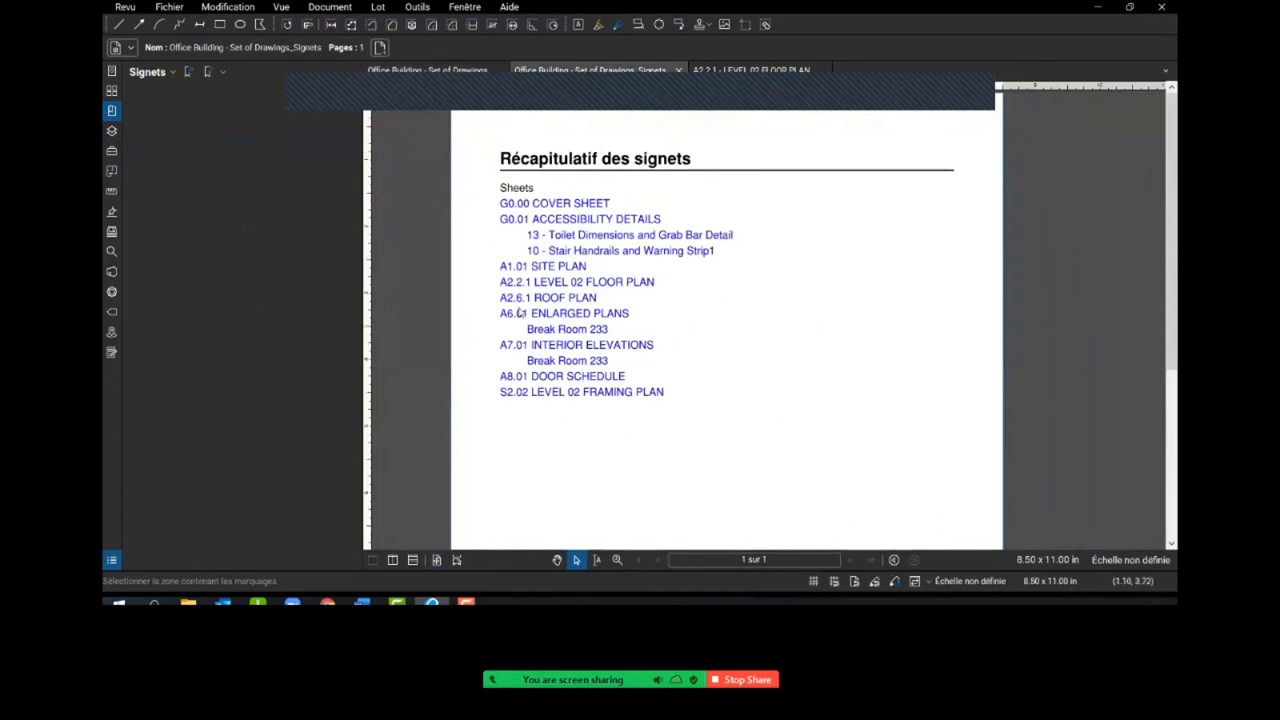
{"action": "left_click", "coordinate": [548, 268]}
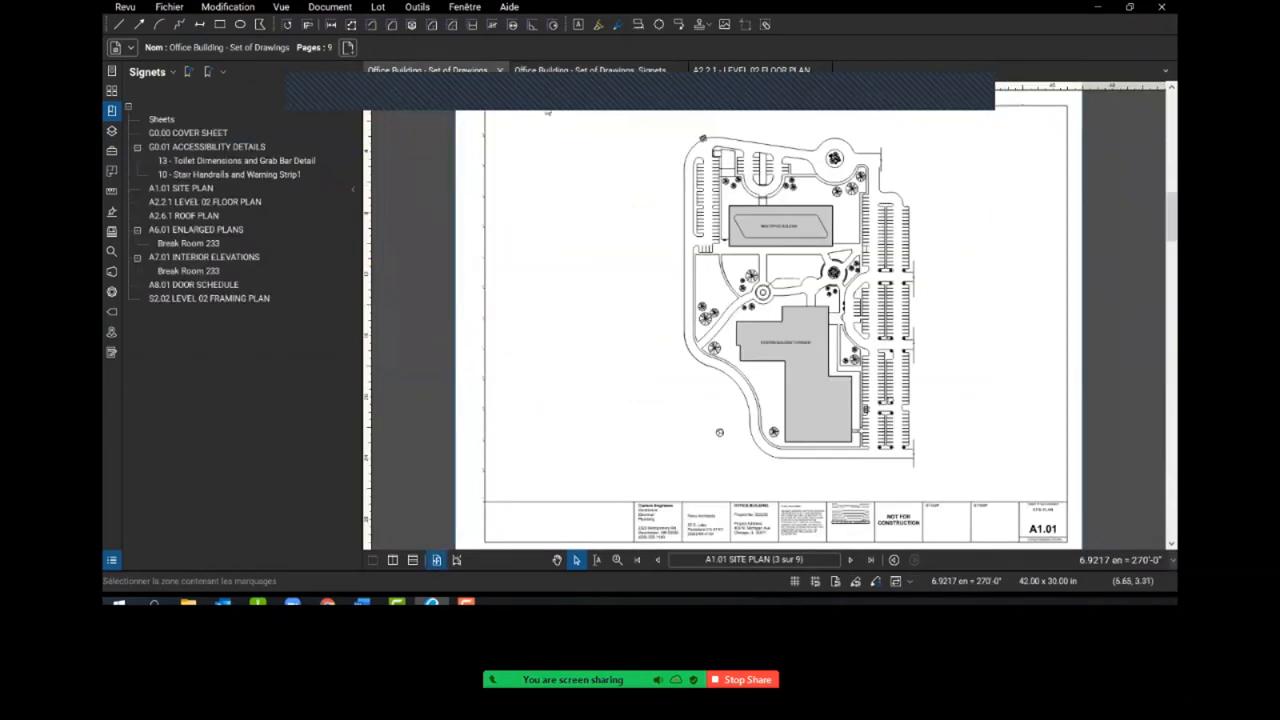
{"action": "left_click", "coordinate": [590, 70]}
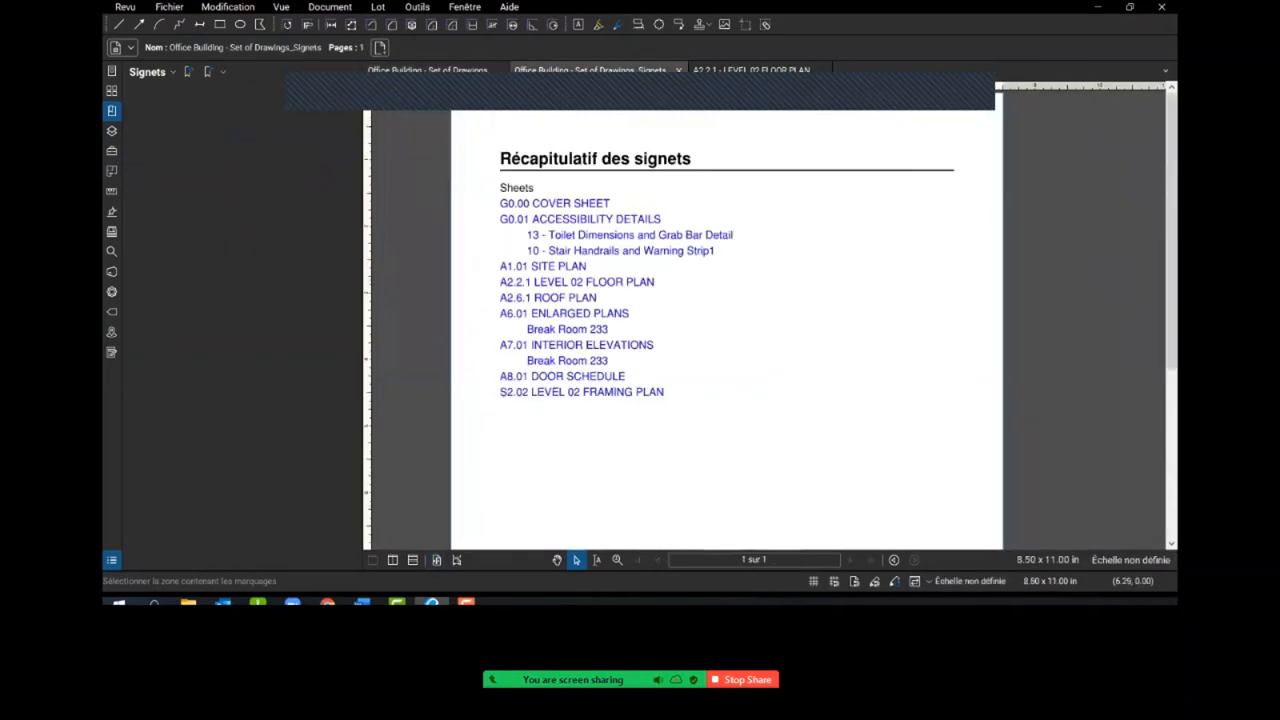
{"action": "left_click", "coordinate": [597, 251]}
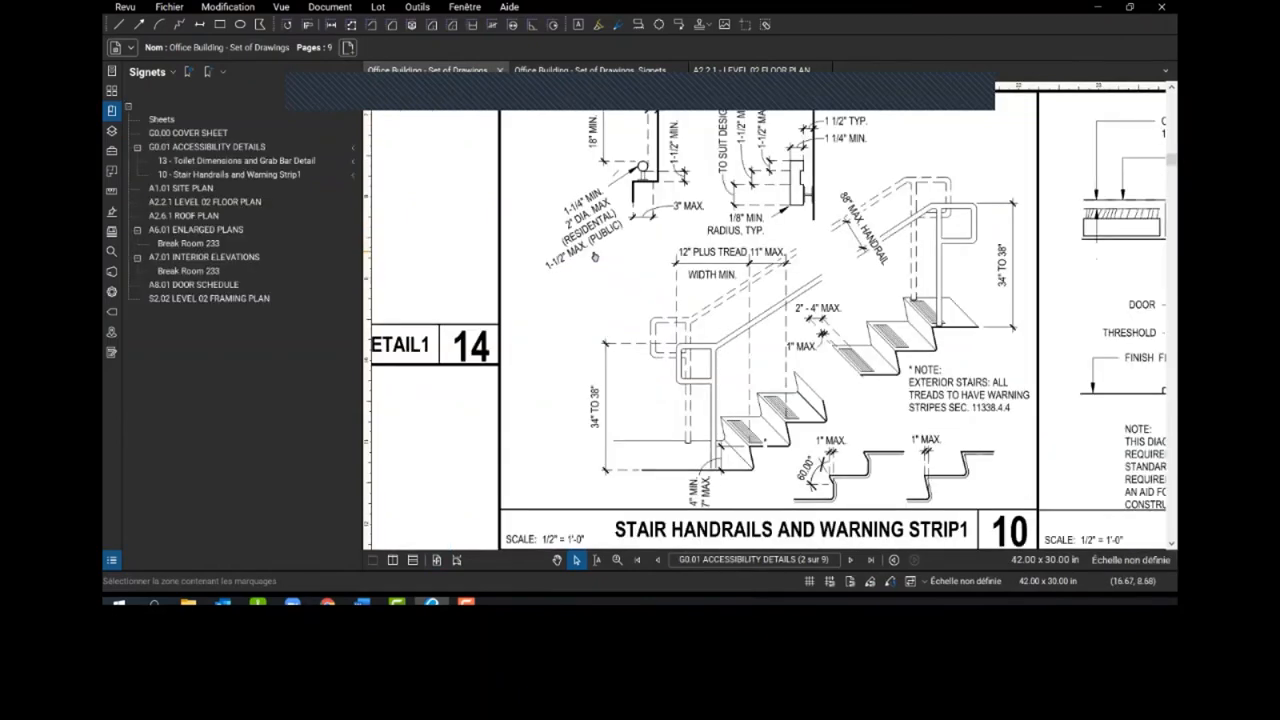
- Revisit the bookmark summary, return to the Office Building drawing set, and open G0.00 Cover Sheet from the page thumbnails
{"action": "left_click", "coordinate": [590, 70]}
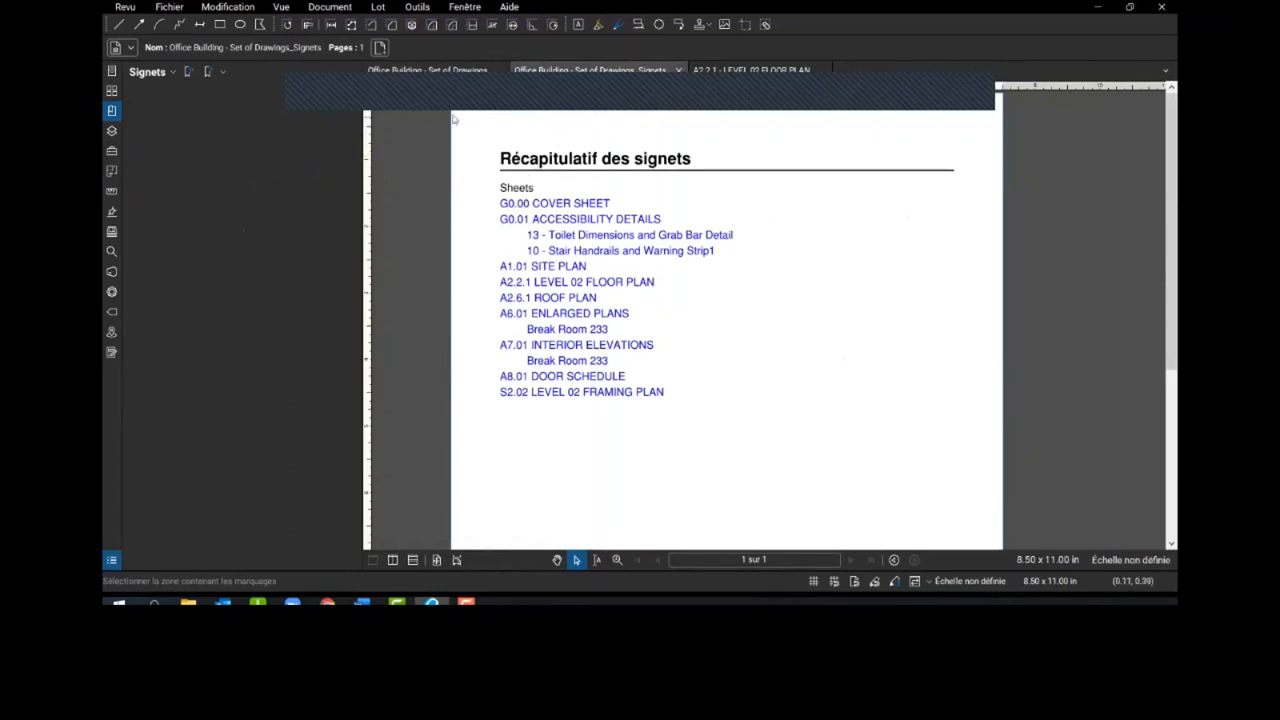
{"action": "left_click", "coordinate": [428, 70]}
{"action": "left_click", "coordinate": [112, 90]}
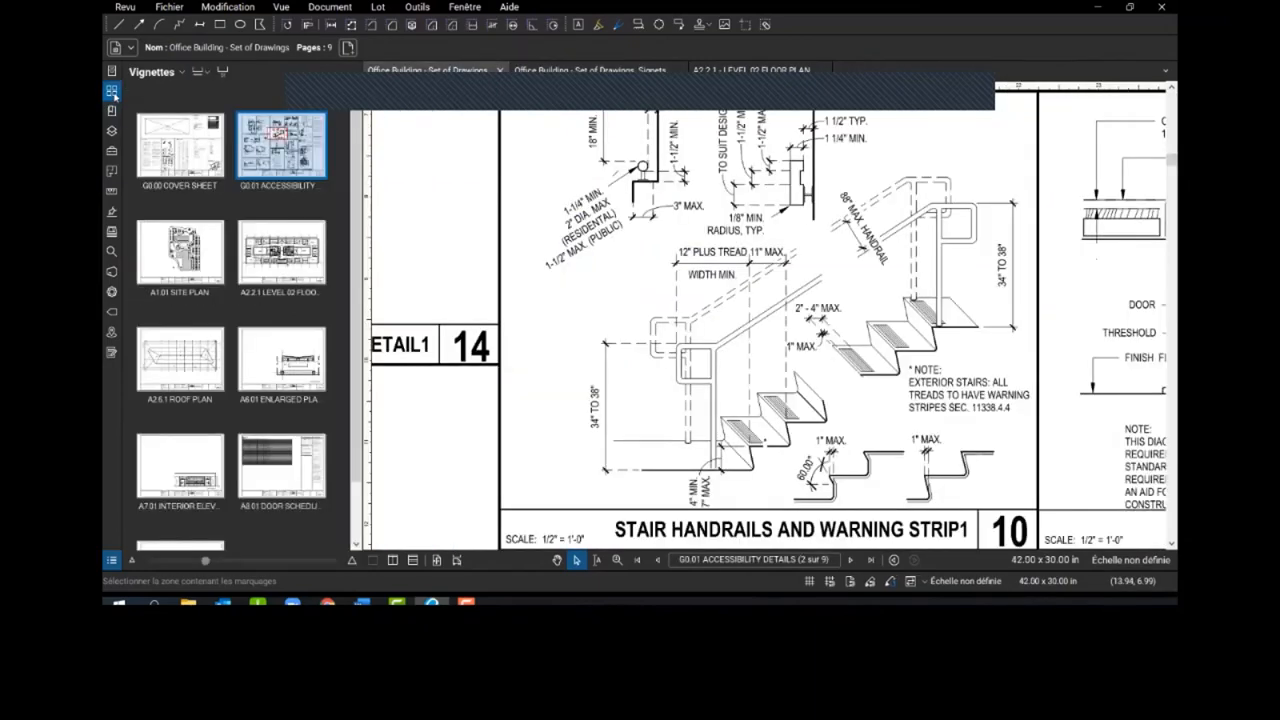
{"action": "left_click", "coordinate": [183, 148]}
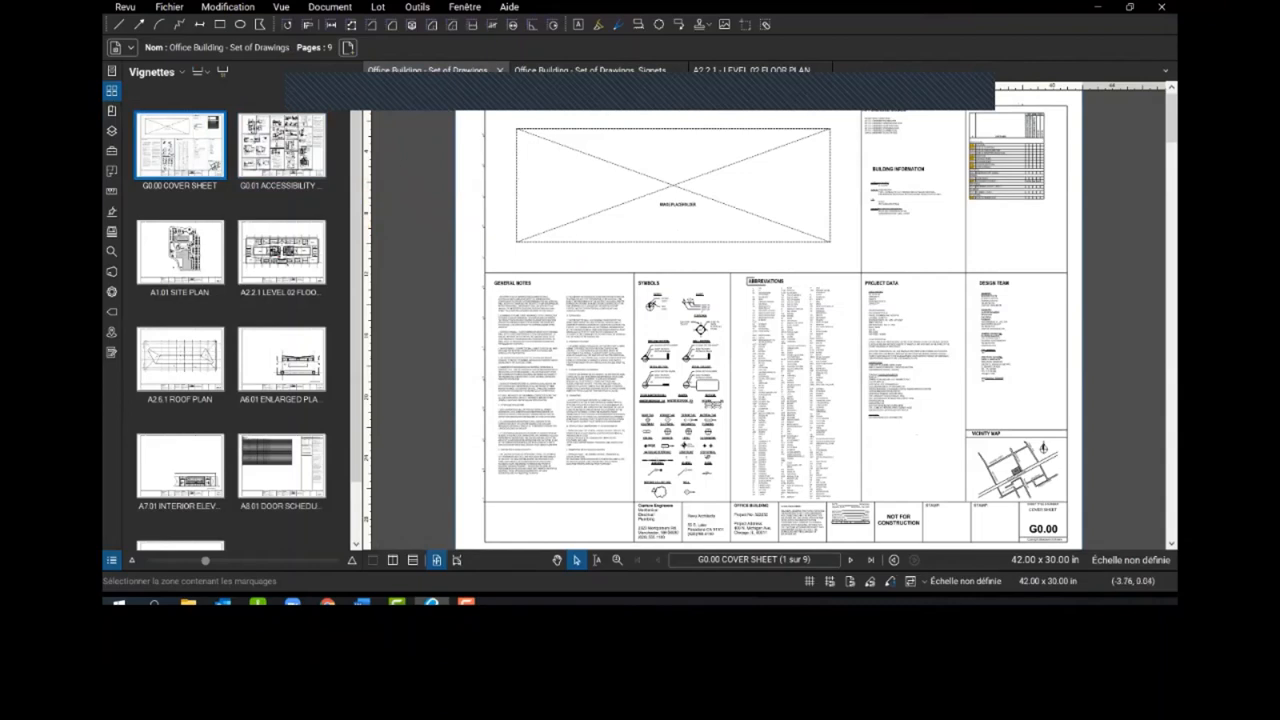
- View the Hyperlink tool entry, and follow the A2.2.1 Level 02 Floor Plan link in the cover sheet's sheet index
{"action": "left_click", "coordinate": [417, 7]}
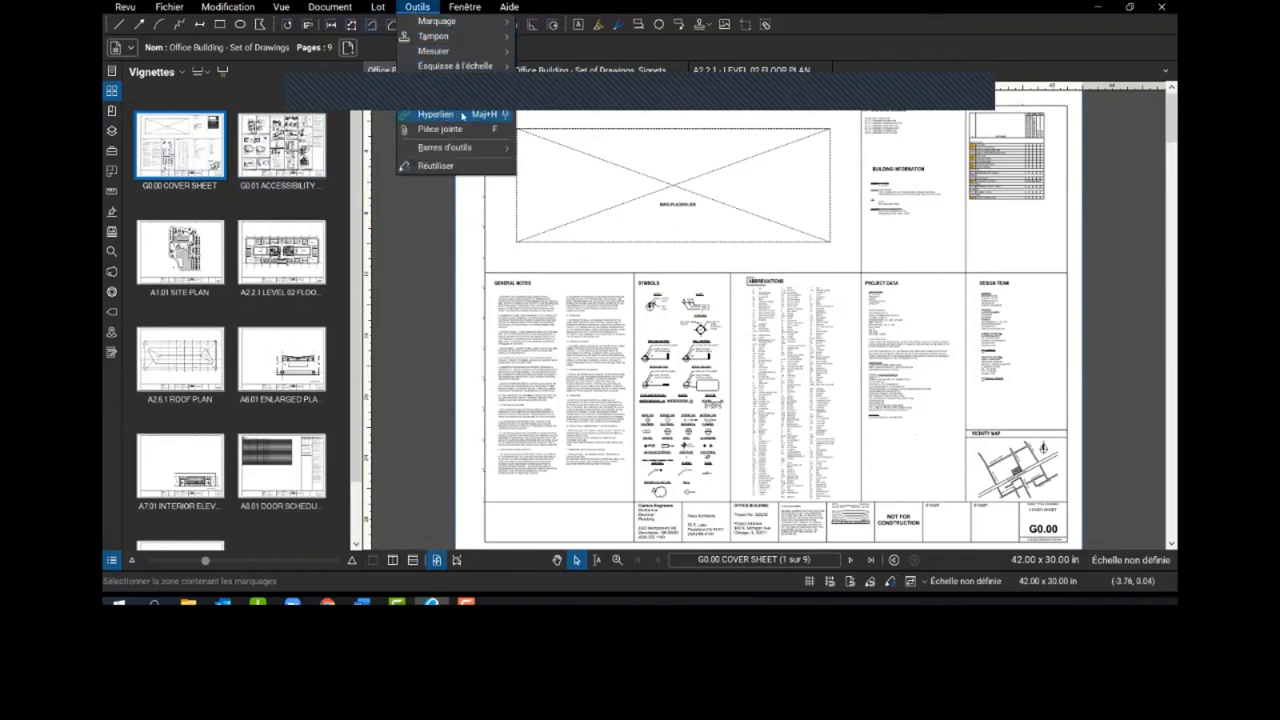
{"action": "left_click", "coordinate": [437, 224]}
{"action": "scroll", "coordinate": [1032, 137], "scroll_direction": "up", "scroll_amount": 4}
{"action": "scroll", "coordinate": [1010, 150], "scroll_direction": "up", "scroll_amount": 3}
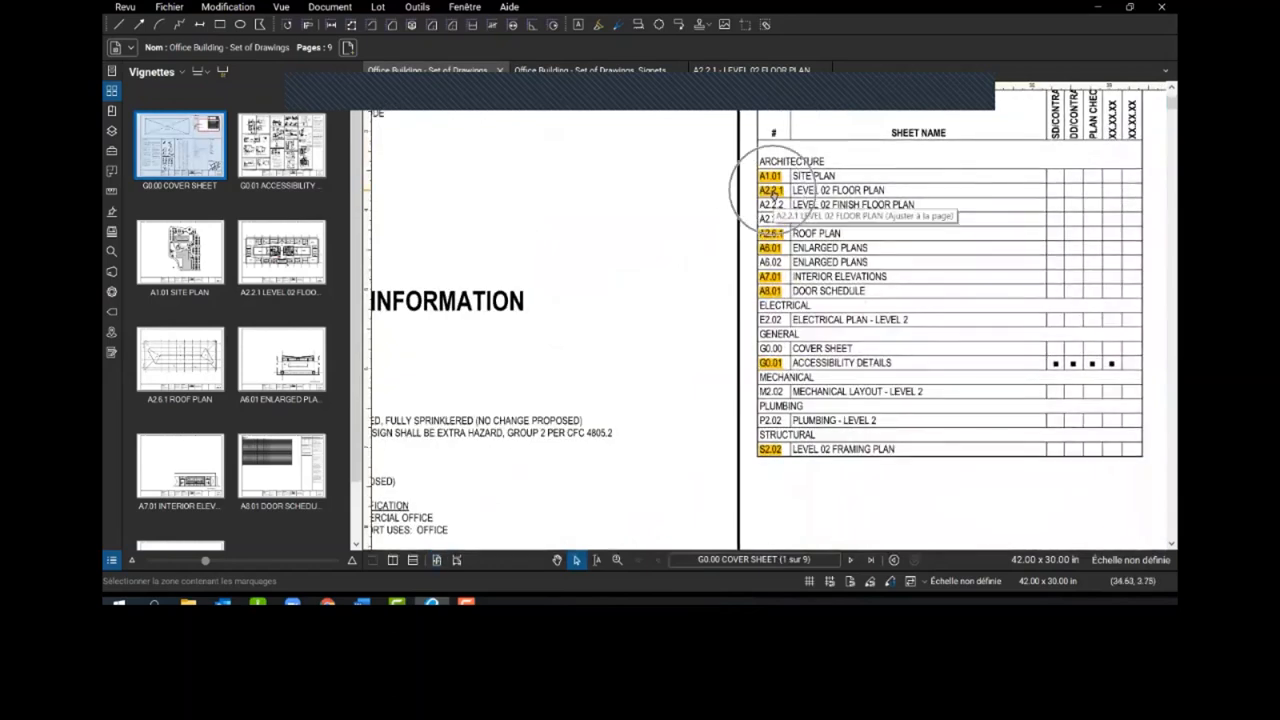
{"action": "left_click", "coordinate": [773, 194]}
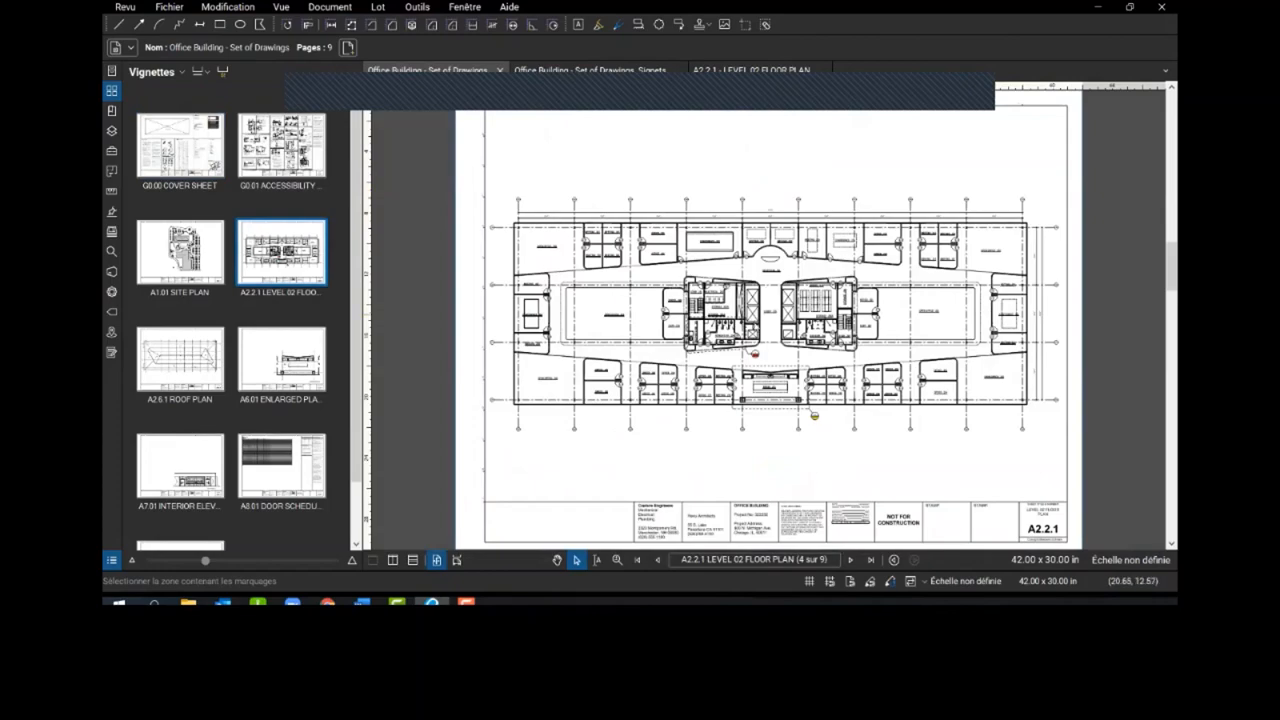
- Follow the A6.01 callout link near Meeting 232 to the enlarged plans, and continue through the A7.01 elevation marker link
{"action": "scroll", "coordinate": [838, 448], "scroll_direction": "up", "scroll_amount": 2}
{"action": "scroll", "coordinate": [780, 393], "scroll_direction": "up", "scroll_amount": 4}
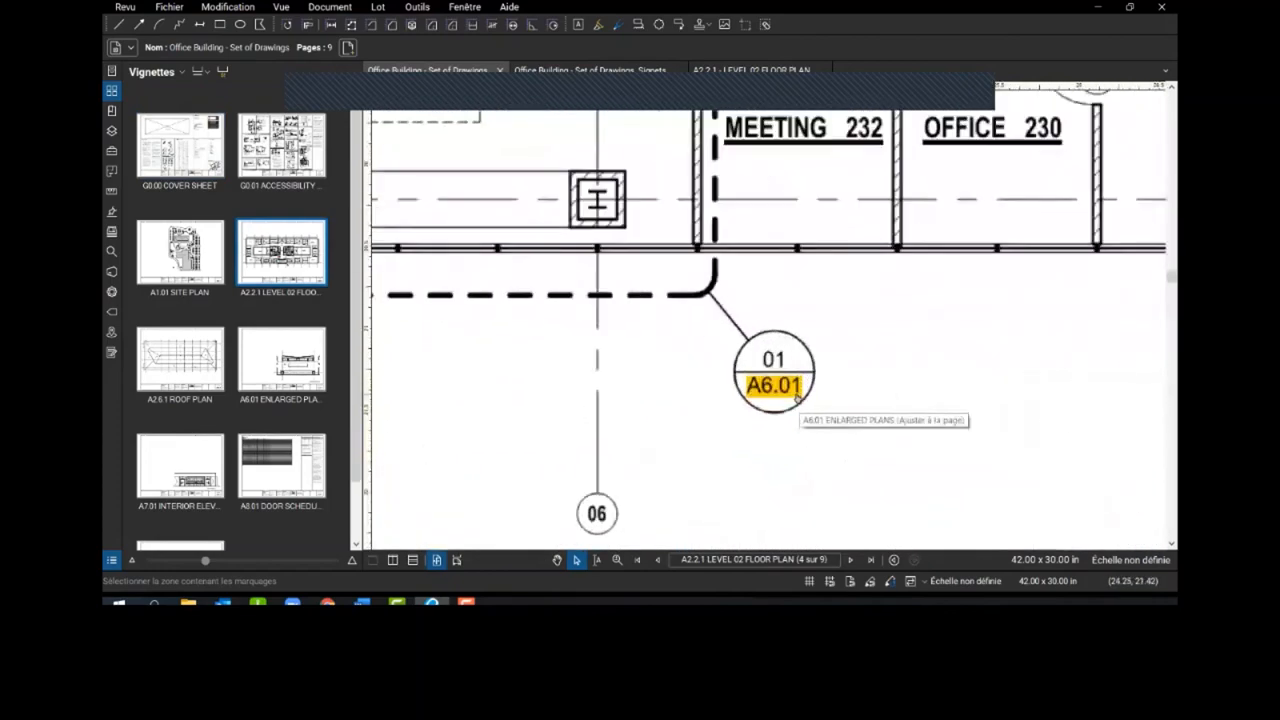
{"action": "left_click", "coordinate": [780, 393]}
{"action": "scroll", "coordinate": [800, 372], "scroll_direction": "up", "scroll_amount": 5}
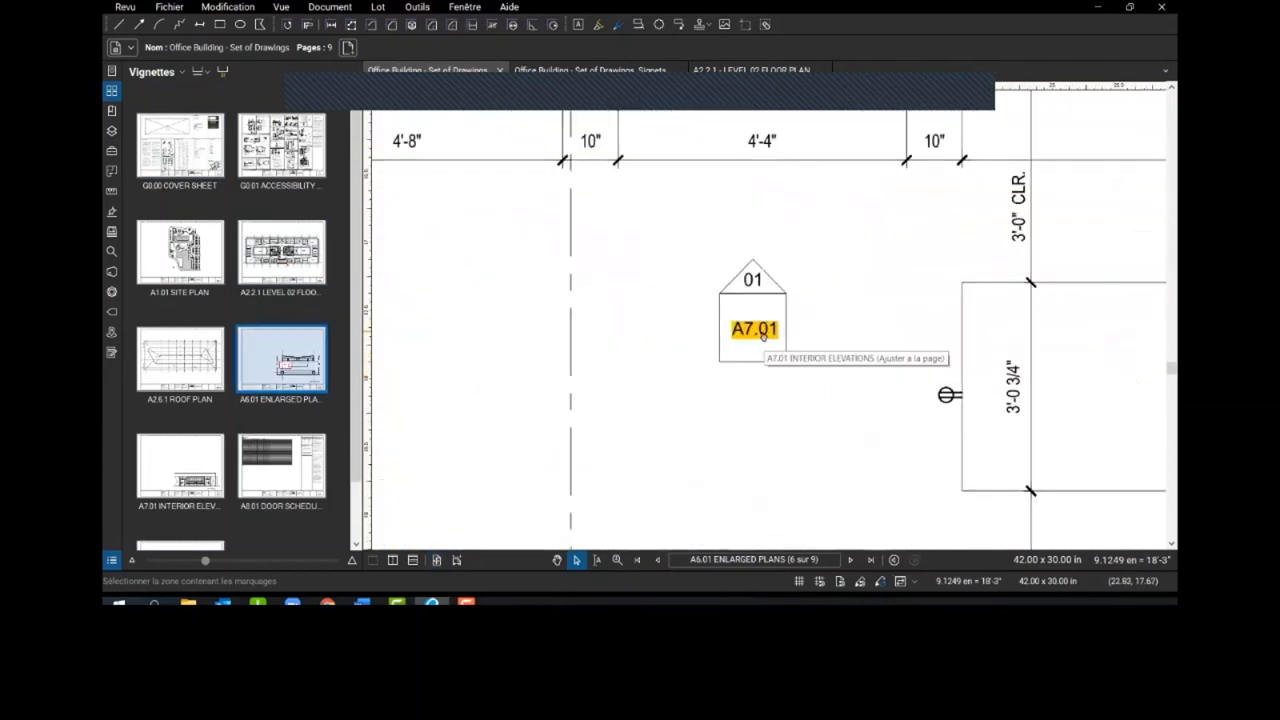
{"action": "left_click", "coordinate": [763, 336]}
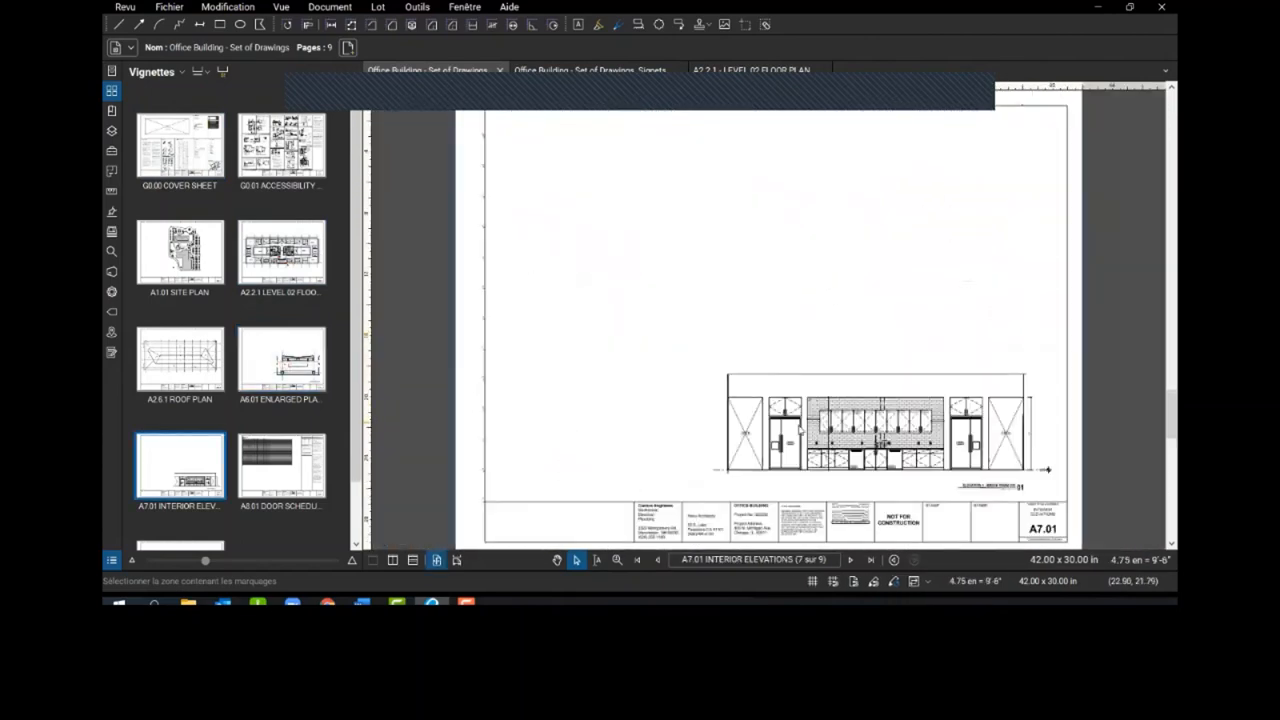
- Inspect the Break Room 233 elevation on A7.01, return to the full-page view, and list all hyperlinks in the drawing set
{"action": "scroll", "coordinate": [906, 500], "scroll_direction": "up", "scroll_amount": 2}
{"action": "scroll", "coordinate": [906, 500], "scroll_direction": "up", "scroll_amount": 1}
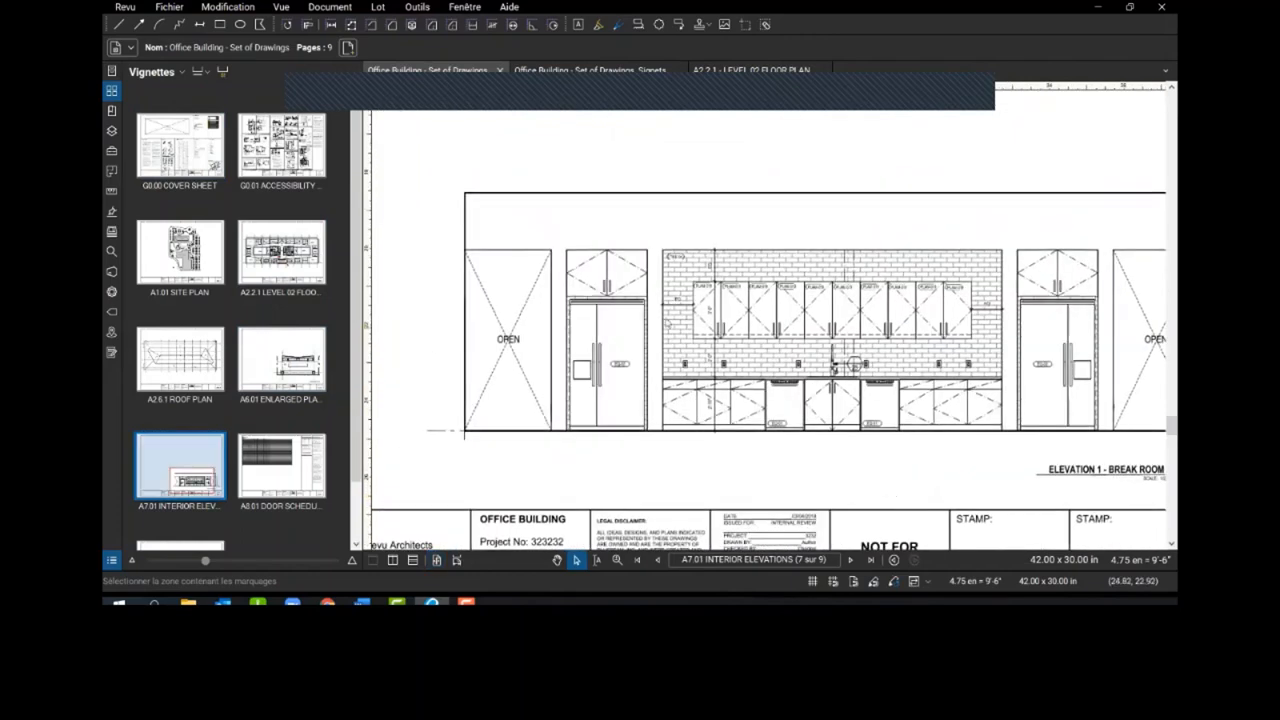
{"action": "scroll", "coordinate": [767, 339], "scroll_direction": "down", "scroll_amount": 1}
{"action": "left_click_drag", "start_coordinate": [767, 339], "coordinate": [700, 313]}
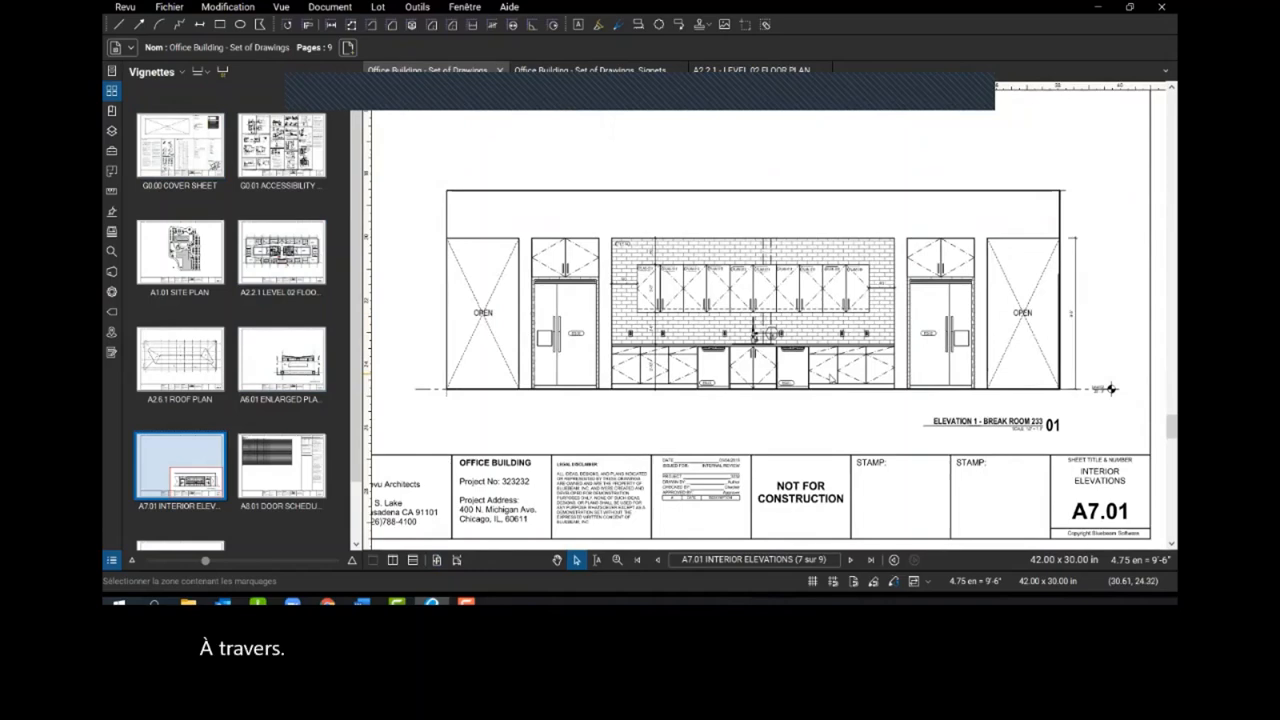
{"action": "scroll", "coordinate": [831, 378], "scroll_direction": "down", "scroll_amount": 4}
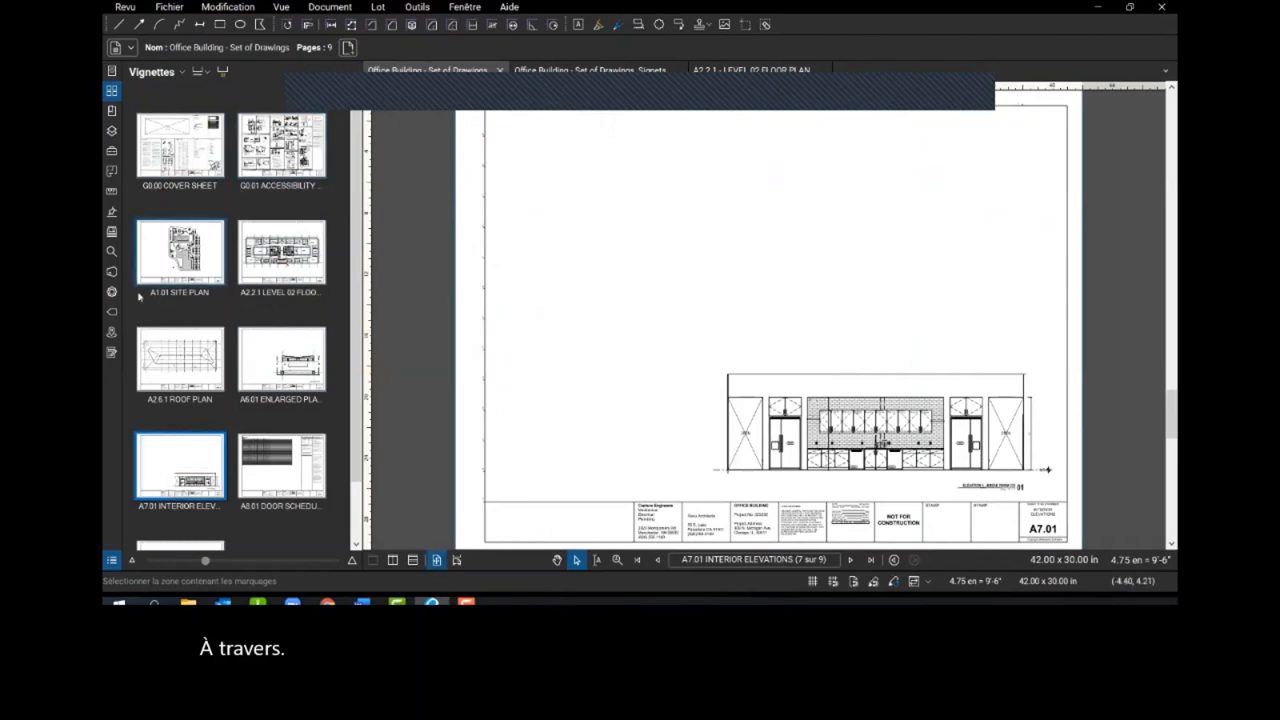
{"action": "left_click", "coordinate": [111, 332]}
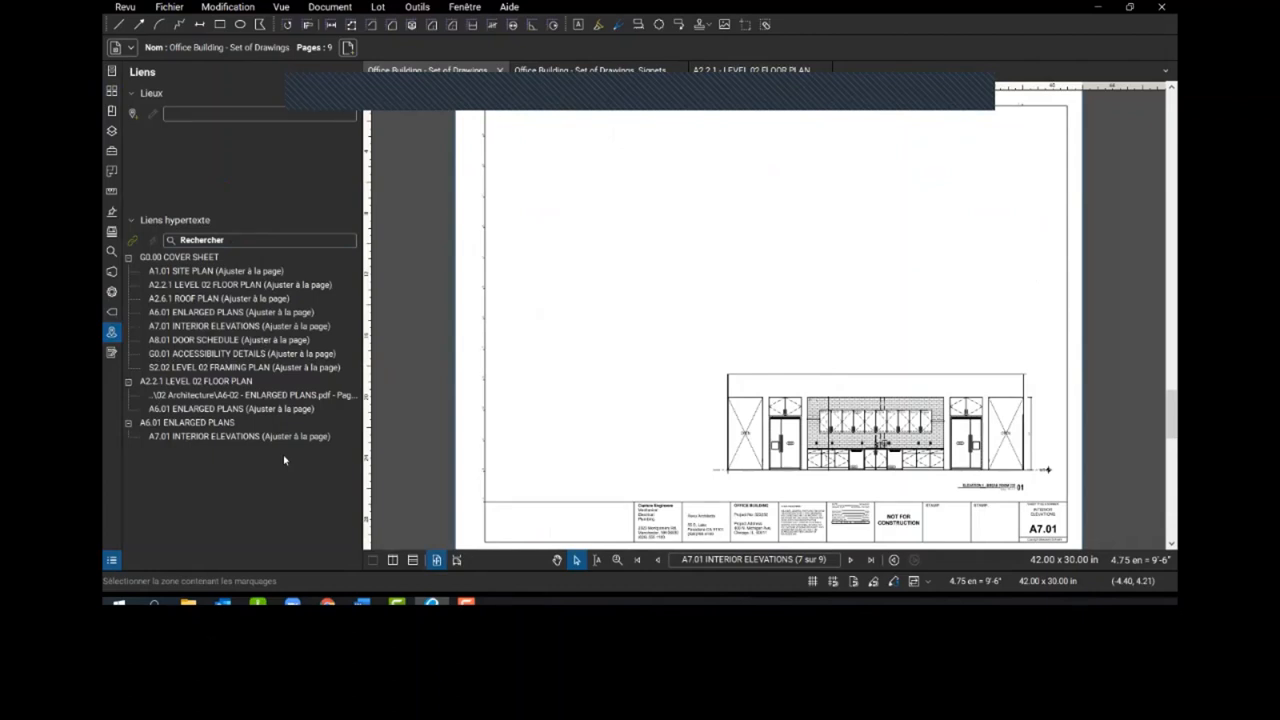
- Switch to the A2.2.1 Level 02 Floor Plan document and display its layers in a wider panel
{"action": "left_click", "coordinate": [751, 71]}
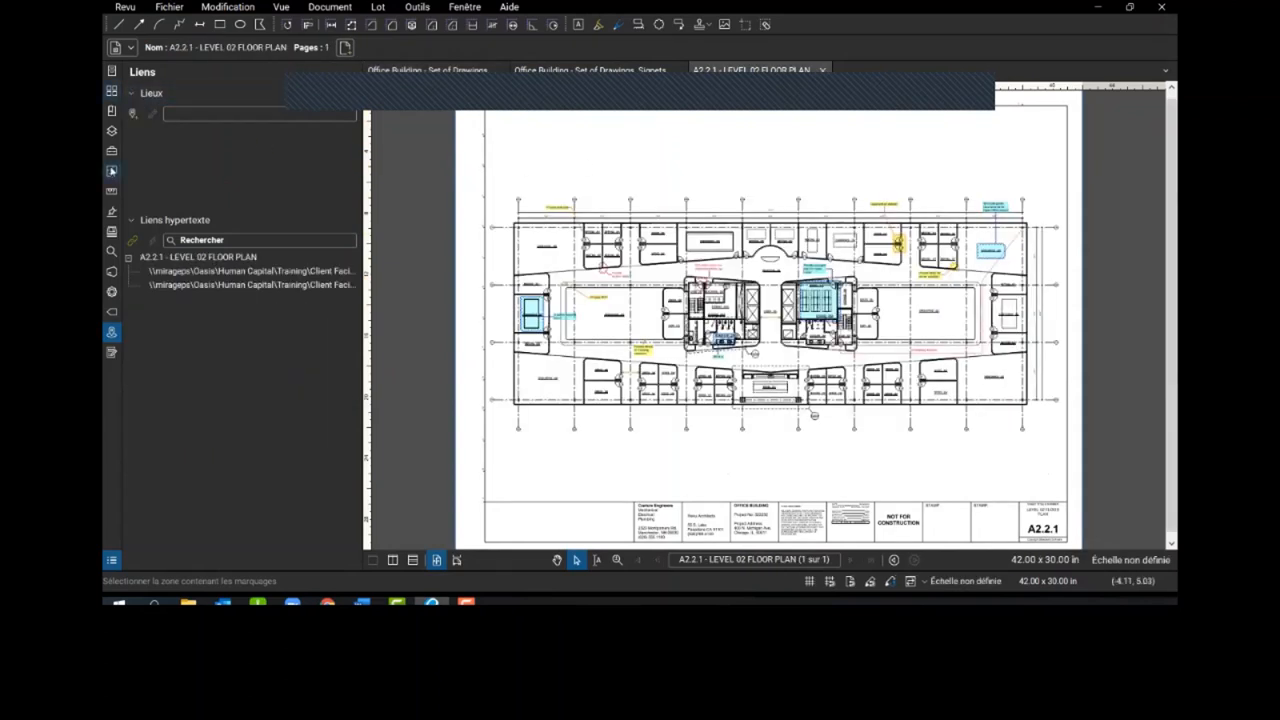
{"action": "left_click", "coordinate": [112, 131]}
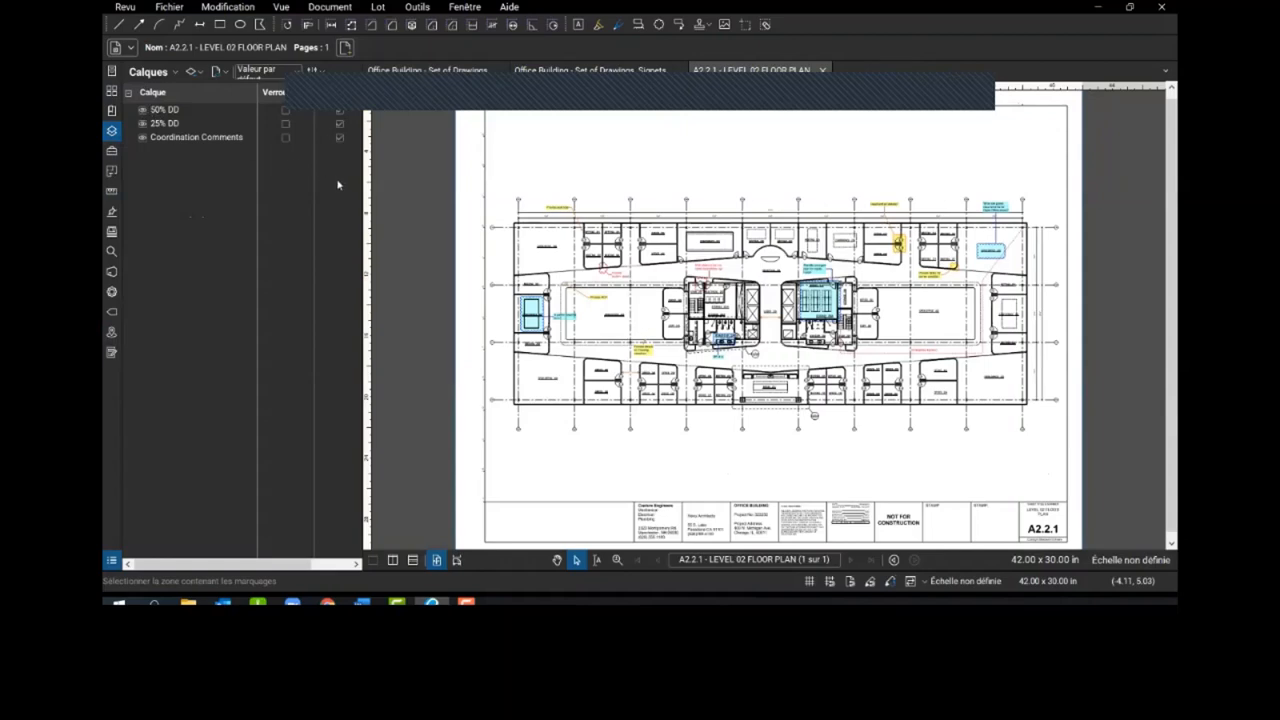
{"action": "left_click_drag", "start_coordinate": [360, 197], "coordinate": [409, 191]}
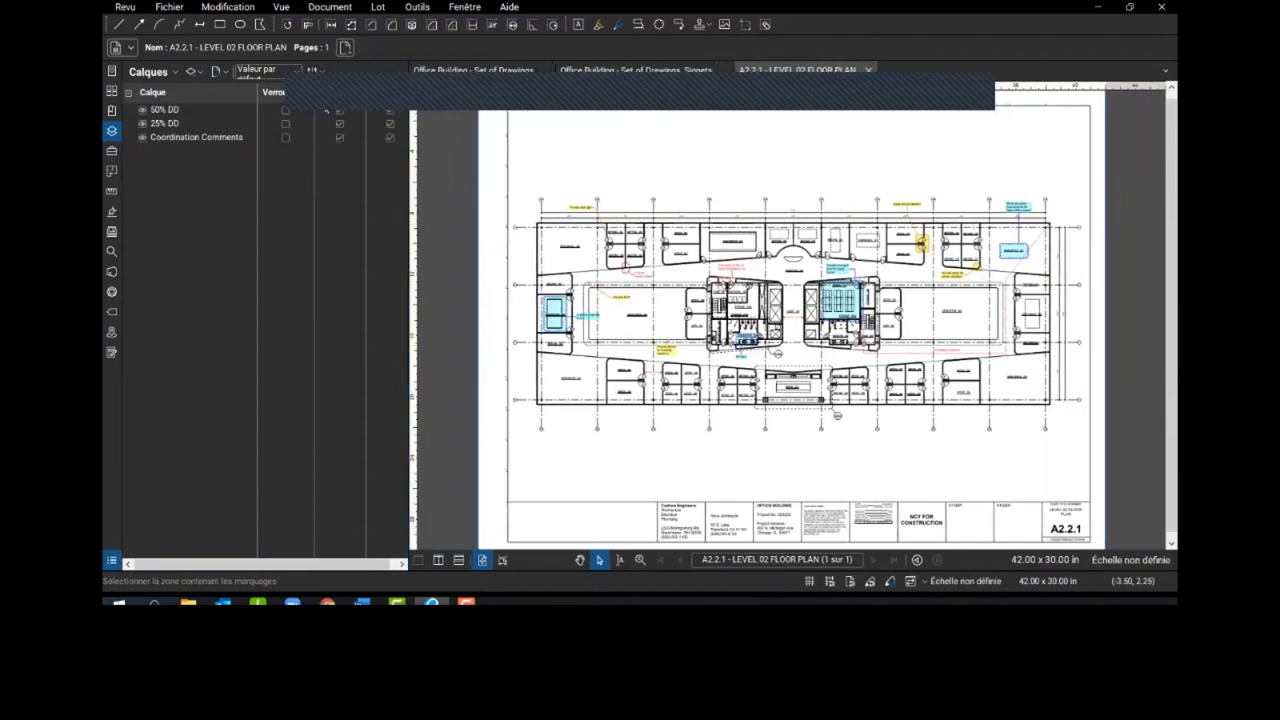
- Toggle the 50% DD layer off and on to compare its markups on the floor plan
{"action": "left_click", "coordinate": [142, 111]}
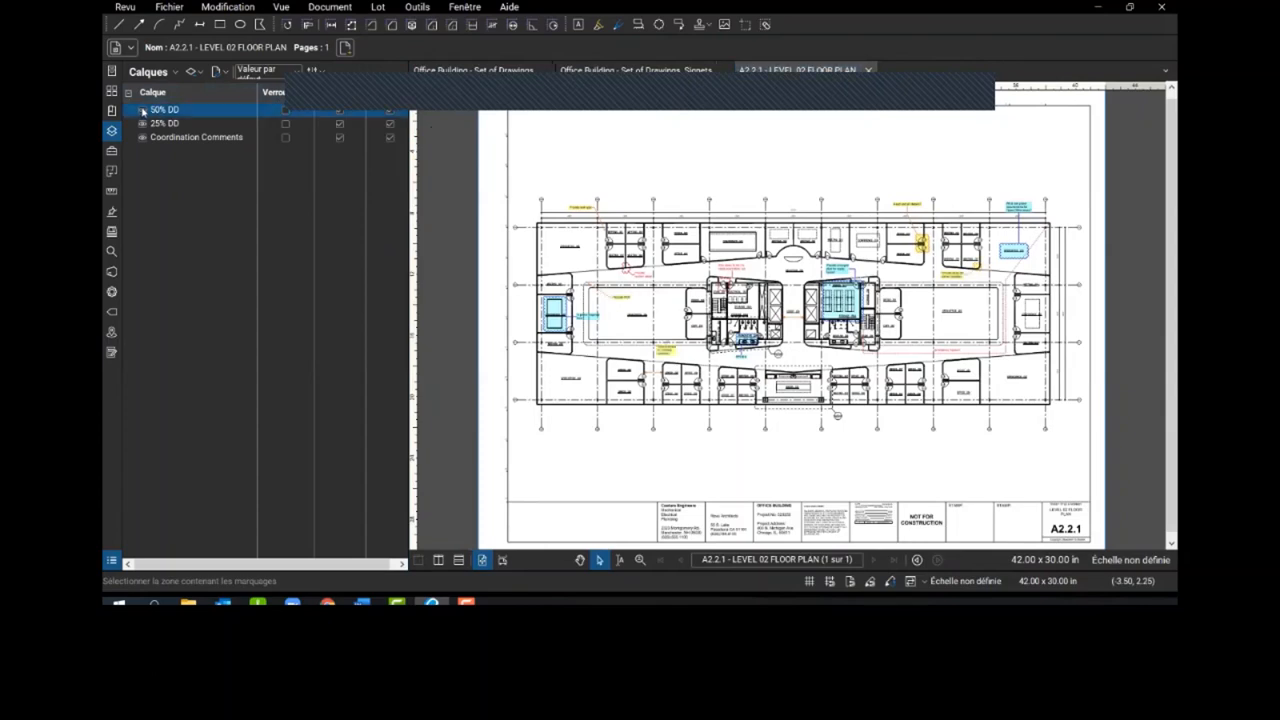
{"action": "key", "text": "ctrl"}
{"action": "key", "text": "ctrl"}
{"action": "key", "text": "ctrl"}
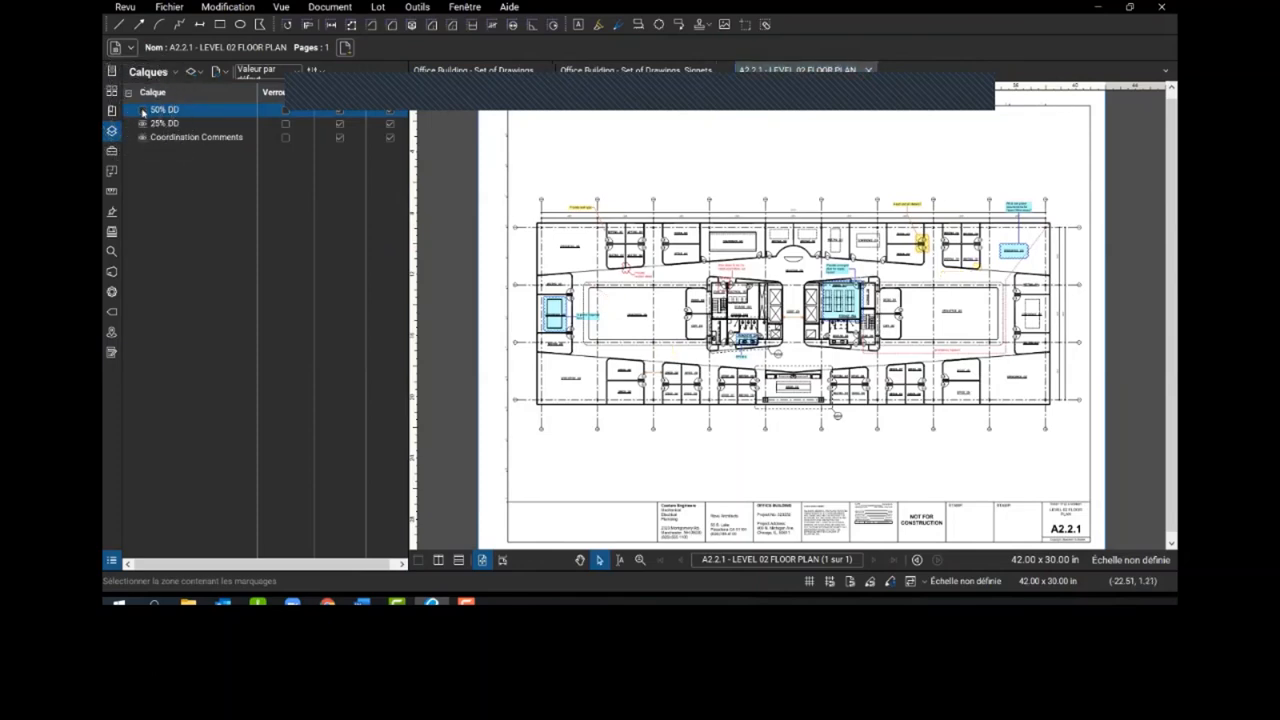
{"action": "left_click", "coordinate": [143, 111]}
- Toggle the visibility of the 25% DD layer several times, leaving it switched on
{"action": "left_click", "coordinate": [143, 124]}
{"action": "left_click", "coordinate": [143, 124]}
{"action": "left_click", "coordinate": [143, 124]}
{"action": "left_click", "coordinate": [143, 124]}
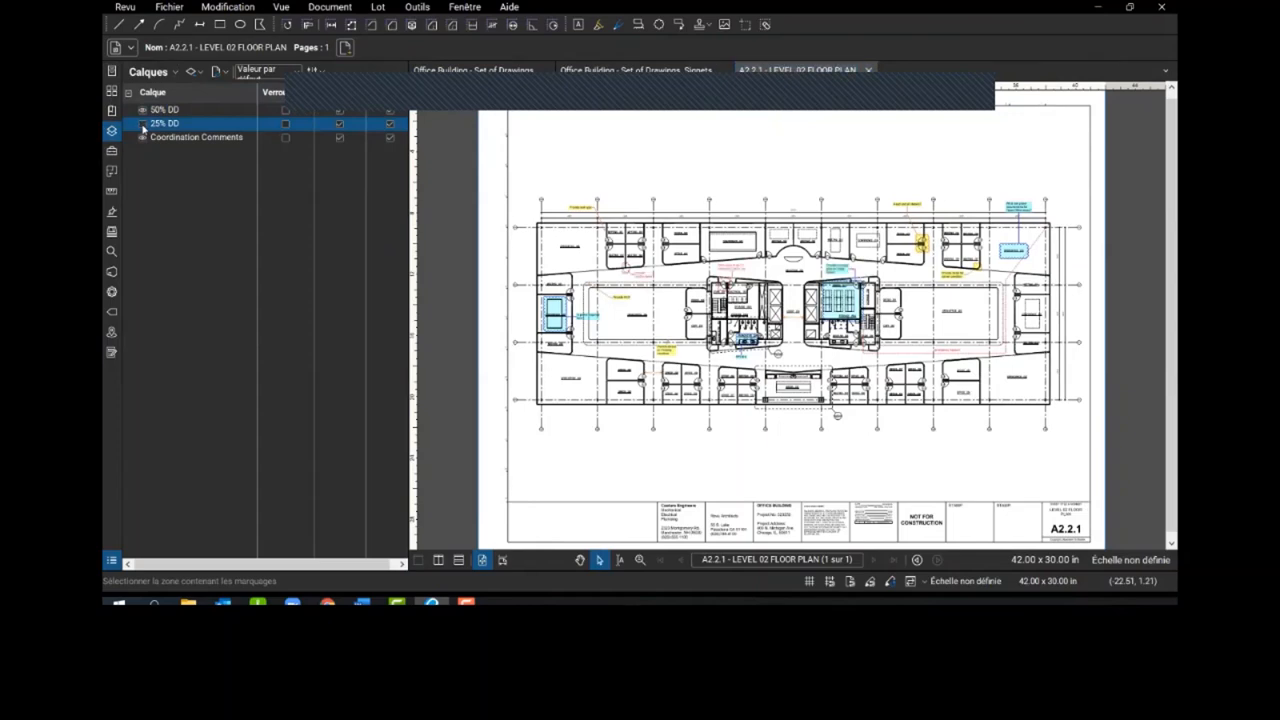
{"action": "left_click", "coordinate": [143, 124]}
{"action": "left_click", "coordinate": [143, 124]}
- Toggle the visibility of the Coordination Comments layer repeatedly, leaving its markups shown
{"action": "left_click", "coordinate": [142, 138]}
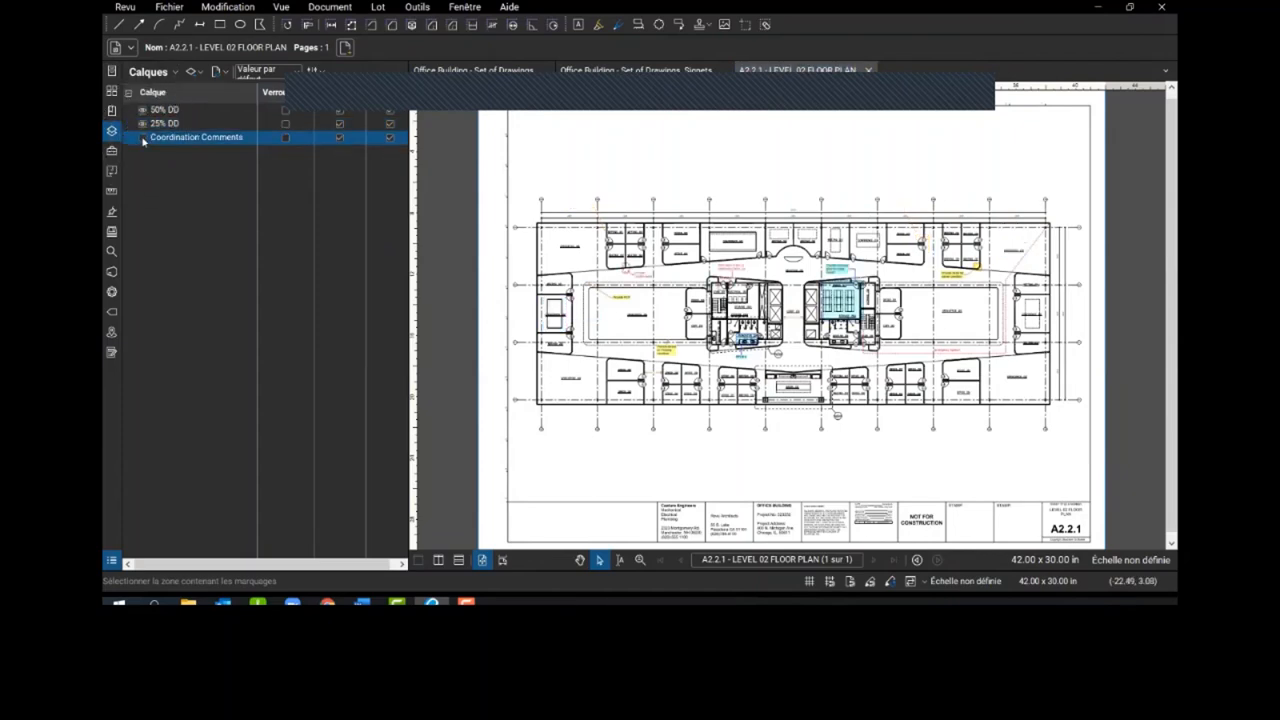
{"action": "left_click", "coordinate": [142, 138]}
{"action": "left_click", "coordinate": [142, 138]}
{"action": "left_click", "coordinate": [142, 138]}
{"action": "left_click", "coordinate": [142, 138]}
{"action": "left_click", "coordinate": [142, 138]}
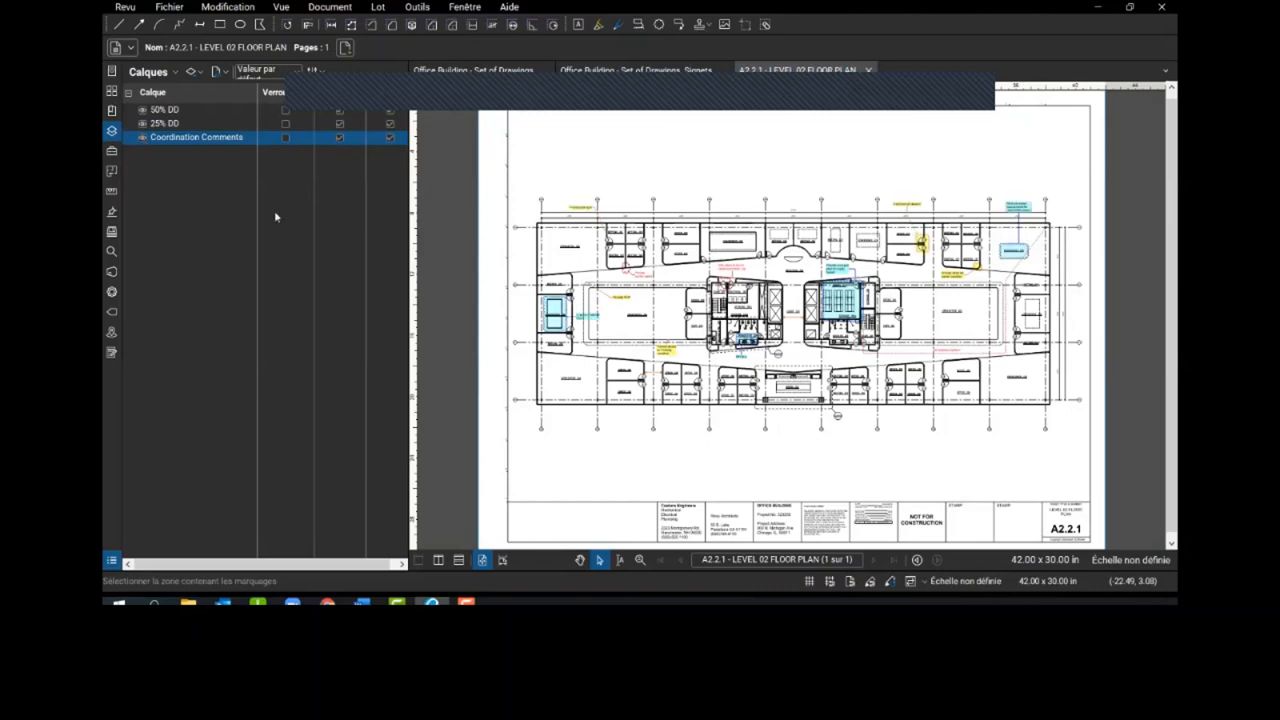
- Select the Architect markups in the floor plan's markups list, view their layer assignment options, and hide the list again
{"action": "scroll", "coordinate": [877, 433], "scroll_direction": "up", "scroll_amount": 3}
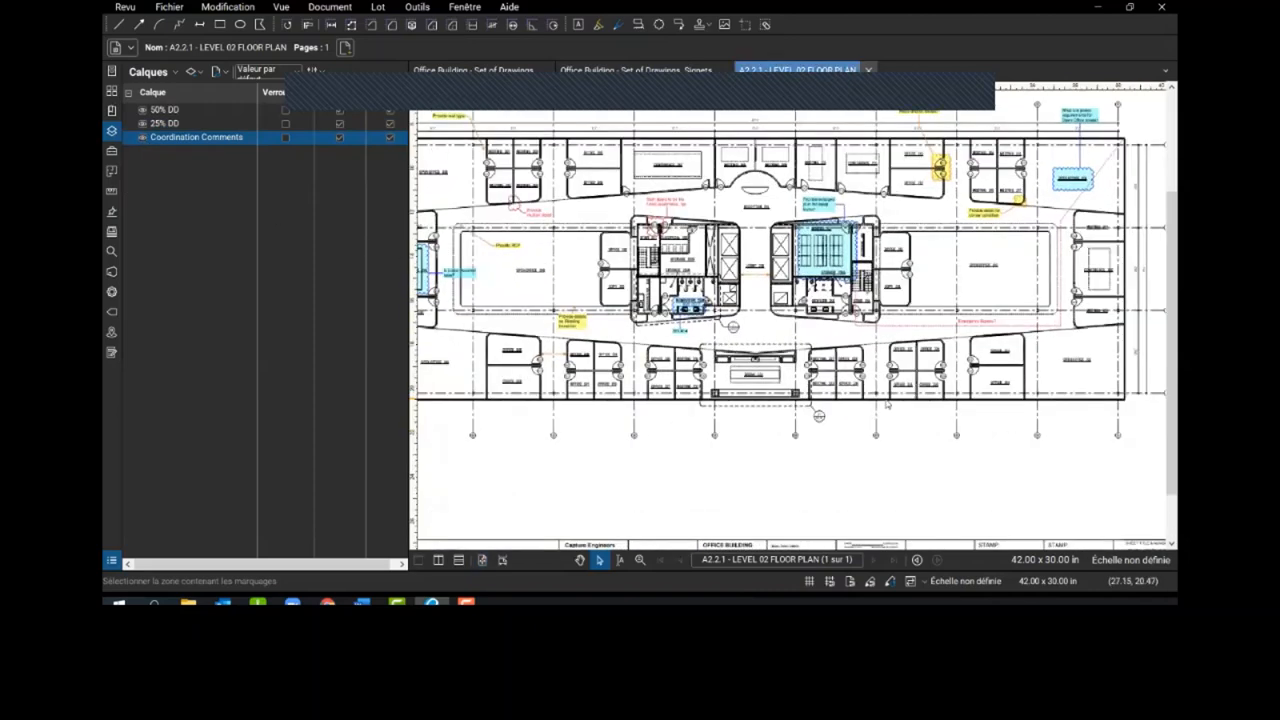
{"action": "scroll", "coordinate": [950, 428], "scroll_direction": "up", "scroll_amount": 3}
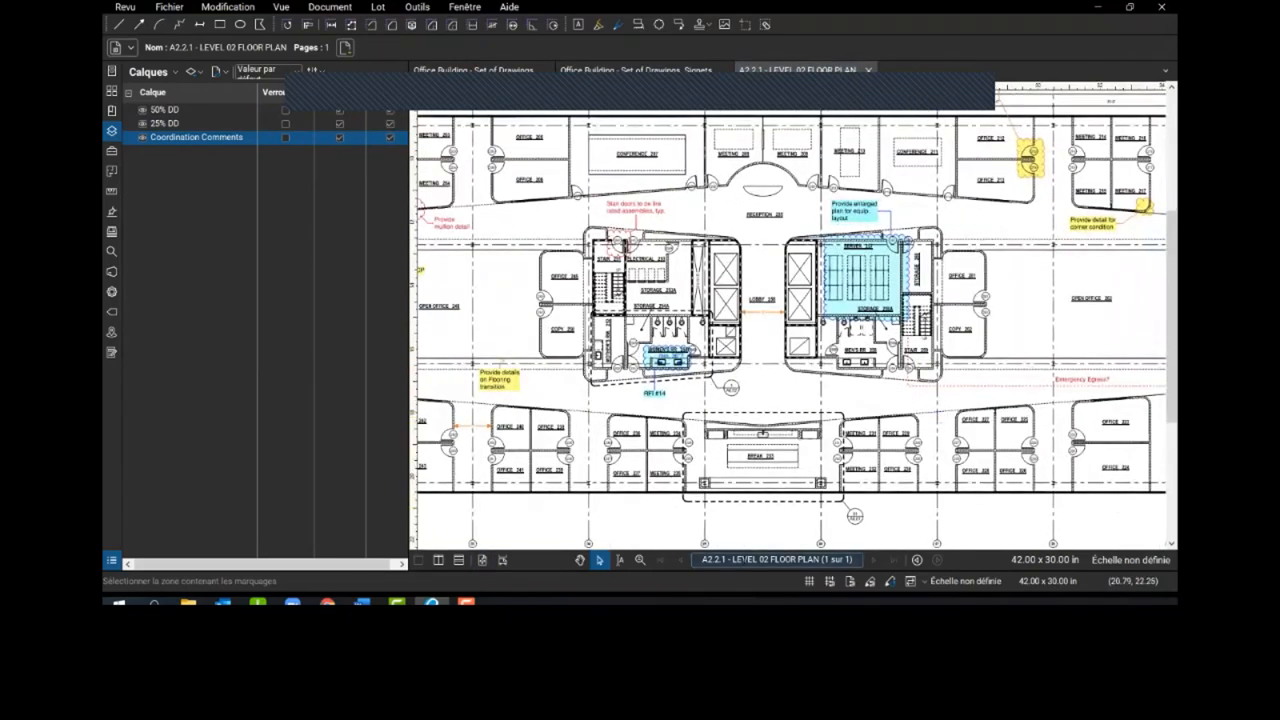
{"action": "left_click_drag", "start_coordinate": [738, 569], "coordinate": [734, 387]}
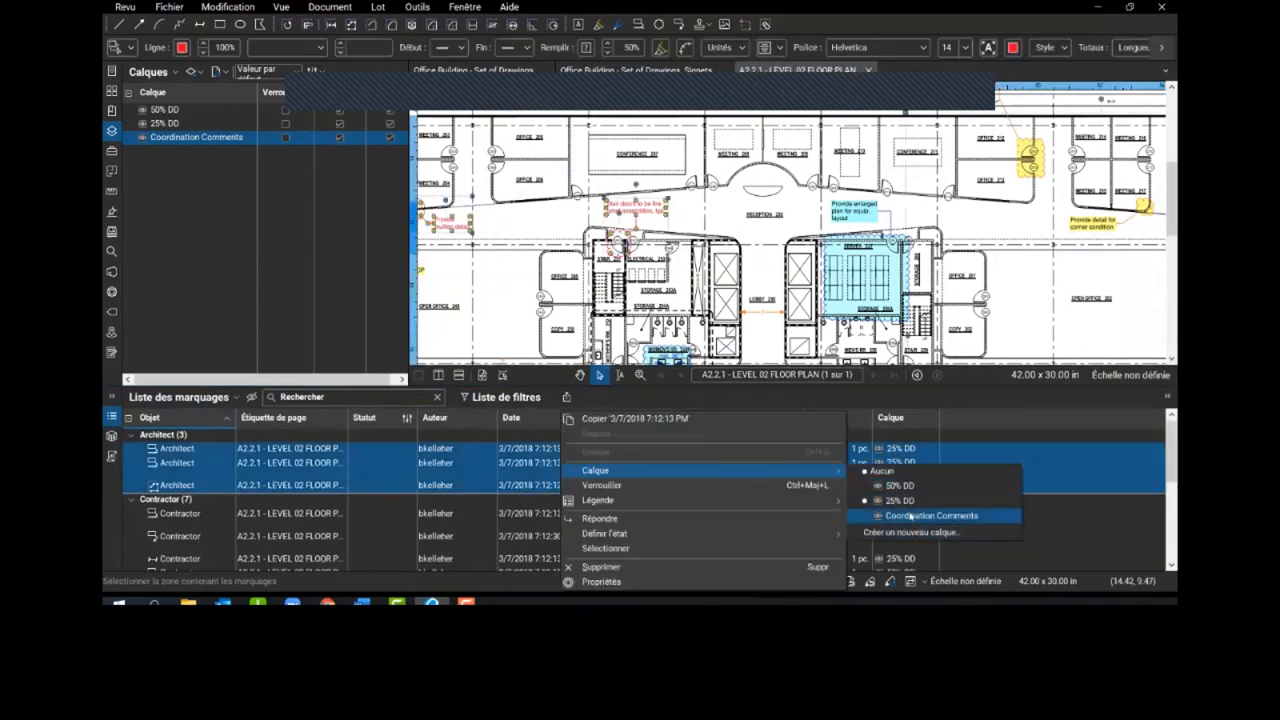
{"action": "left_click", "coordinate": [909, 489]}
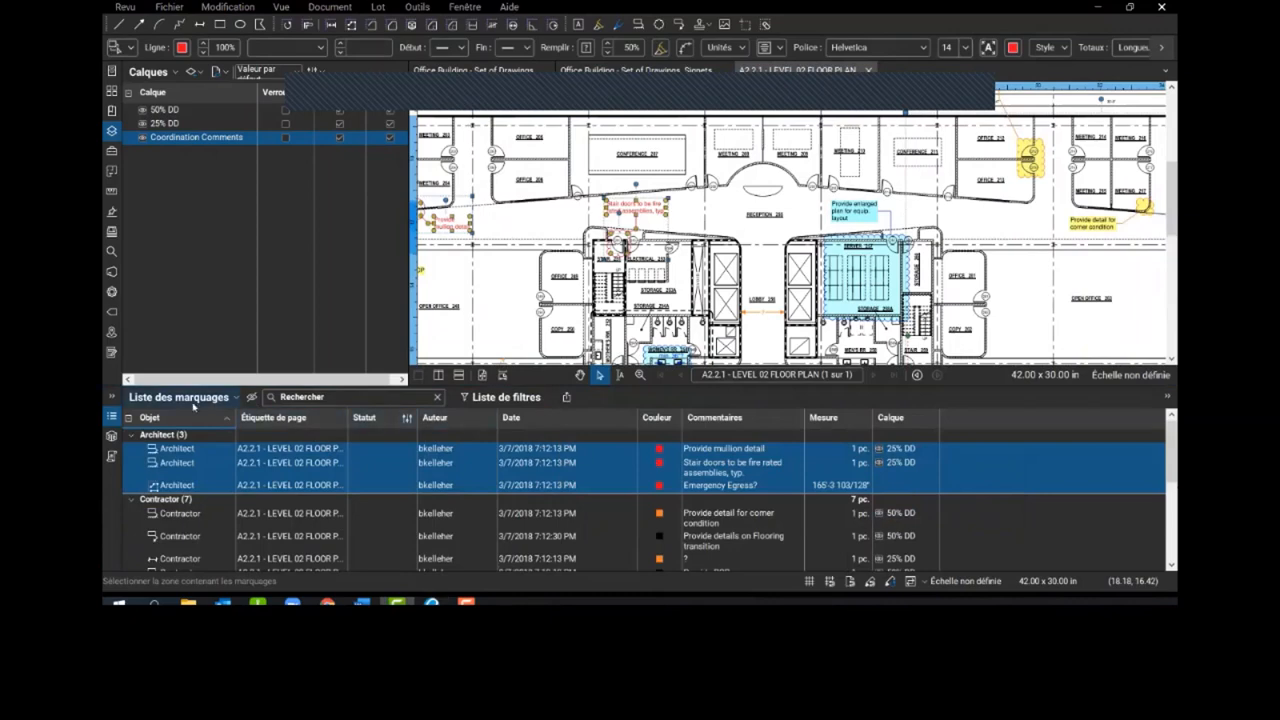
{"action": "left_click", "coordinate": [111, 418]}
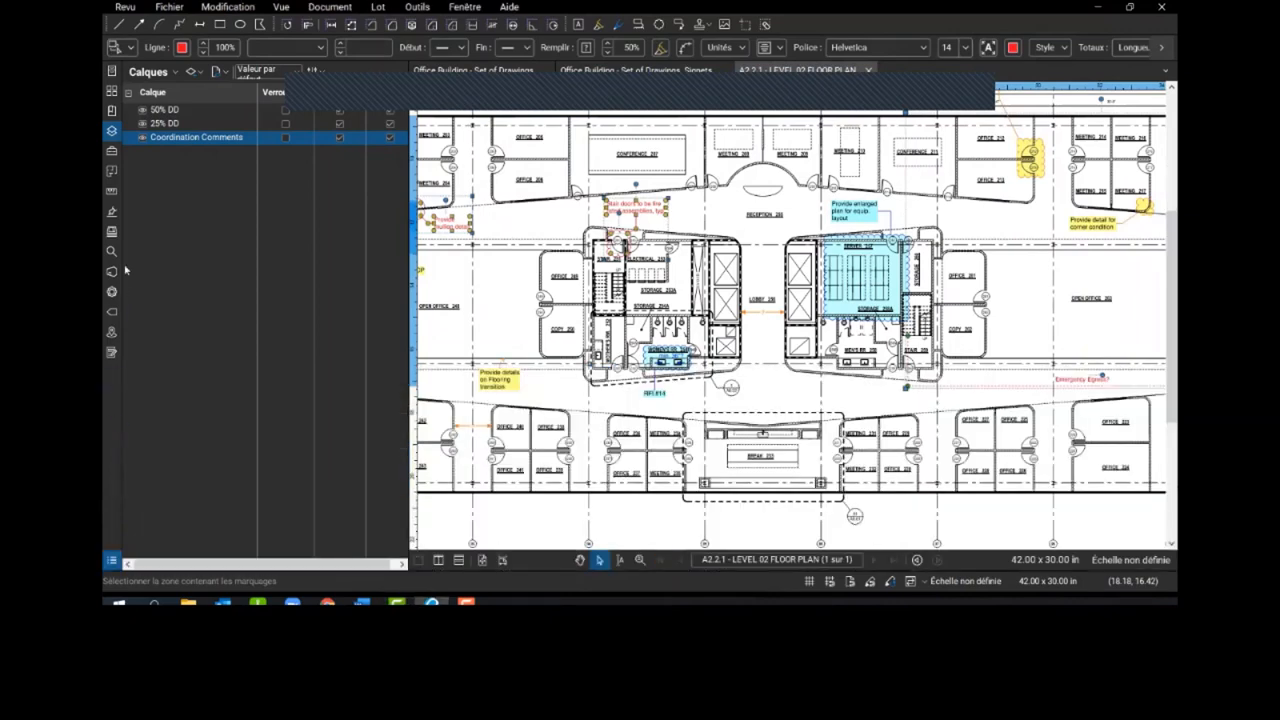
- Display the Project.bex set in a wider panel and go to its Général category at the start
{"action": "left_click", "coordinate": [112, 231]}
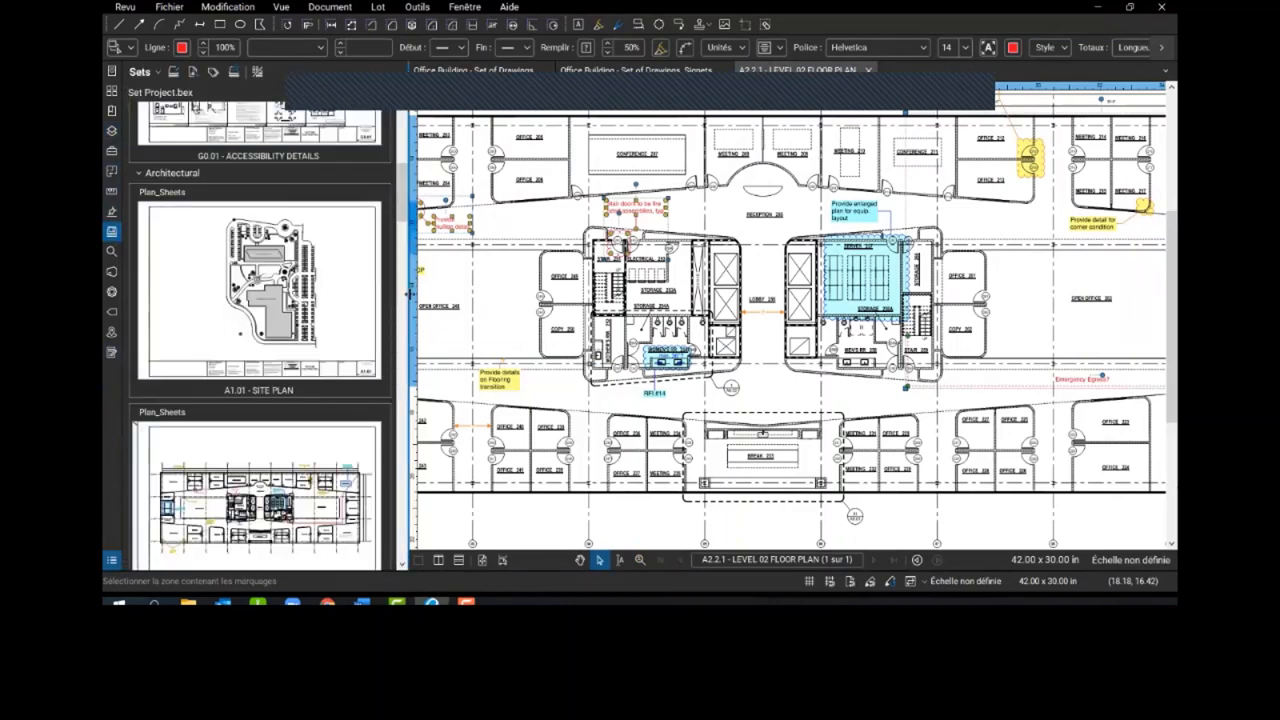
{"action": "left_click_drag", "start_coordinate": [409, 293], "coordinate": [441, 296]}
{"action": "left_click_drag", "start_coordinate": [430, 210], "coordinate": [436, 148]}
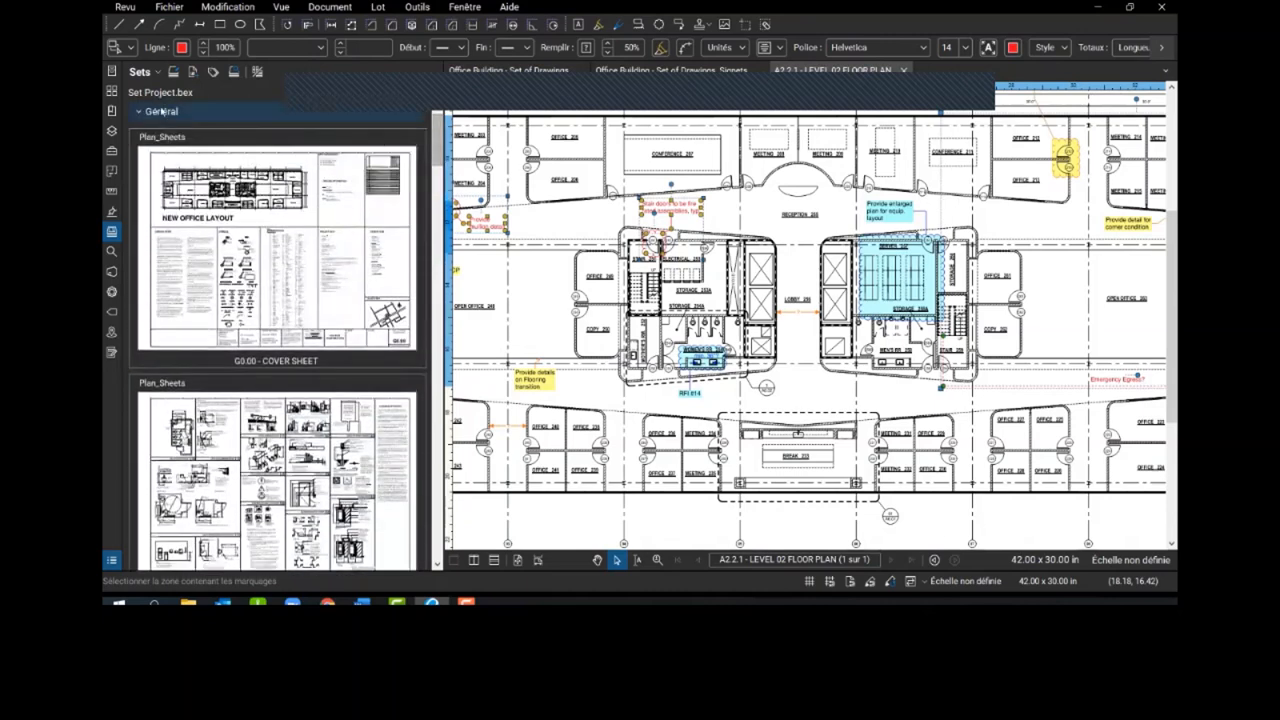
- Collapse the Général, Architectural, Structurel, Mécanique, Électricité and Paysage categories of the set
{"action": "left_click", "coordinate": [175, 113]}
{"action": "left_click", "coordinate": [155, 136]}
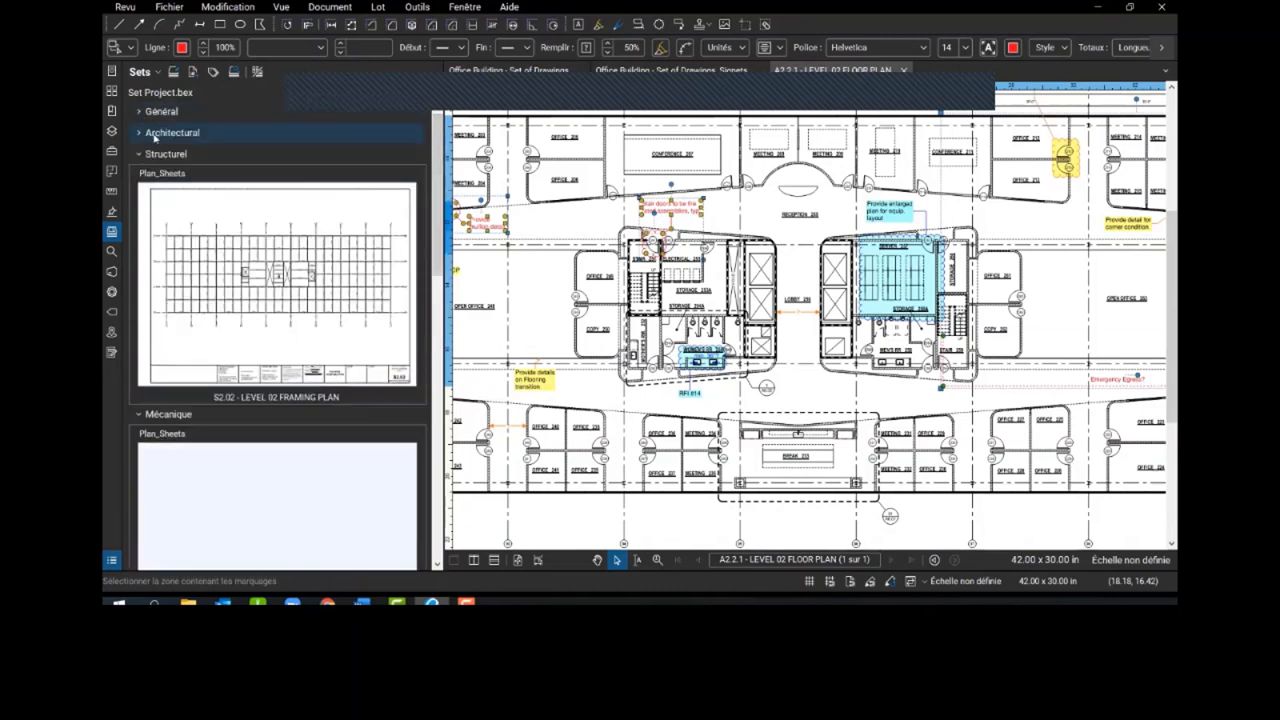
{"action": "left_click", "coordinate": [147, 154]}
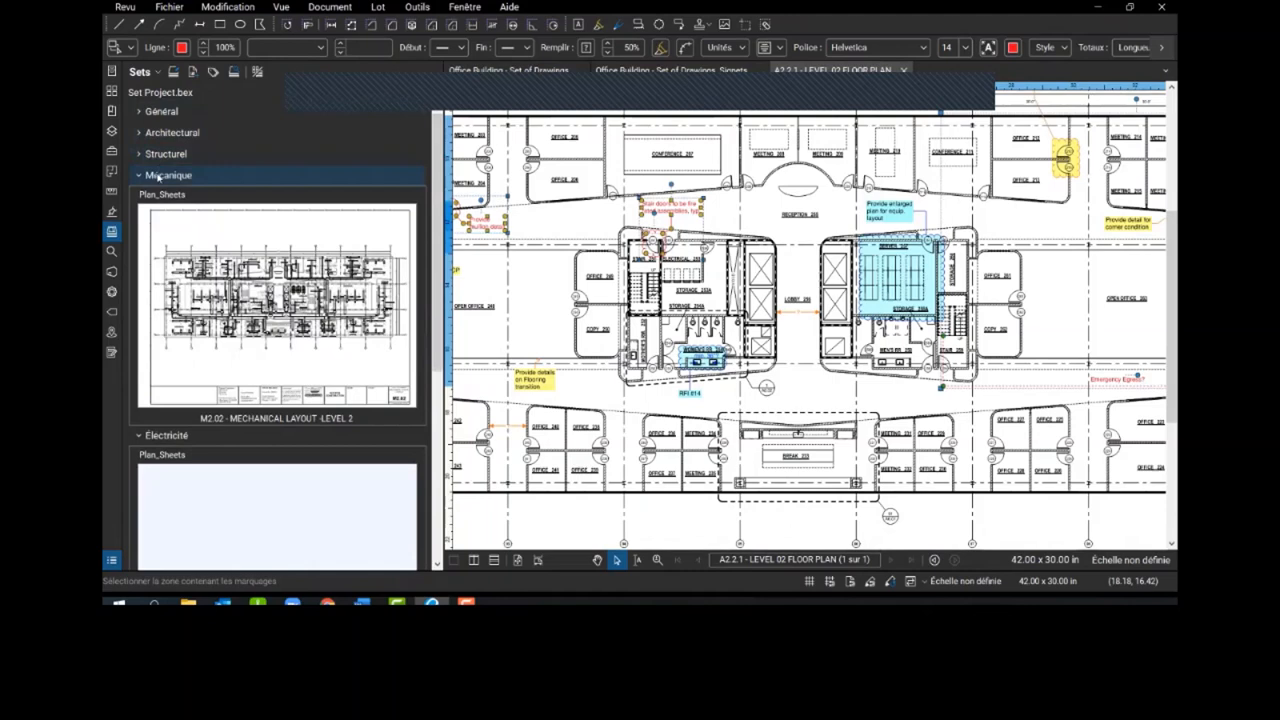
{"action": "left_click", "coordinate": [170, 177]}
{"action": "left_click", "coordinate": [165, 197]}
{"action": "left_click", "coordinate": [172, 219]}
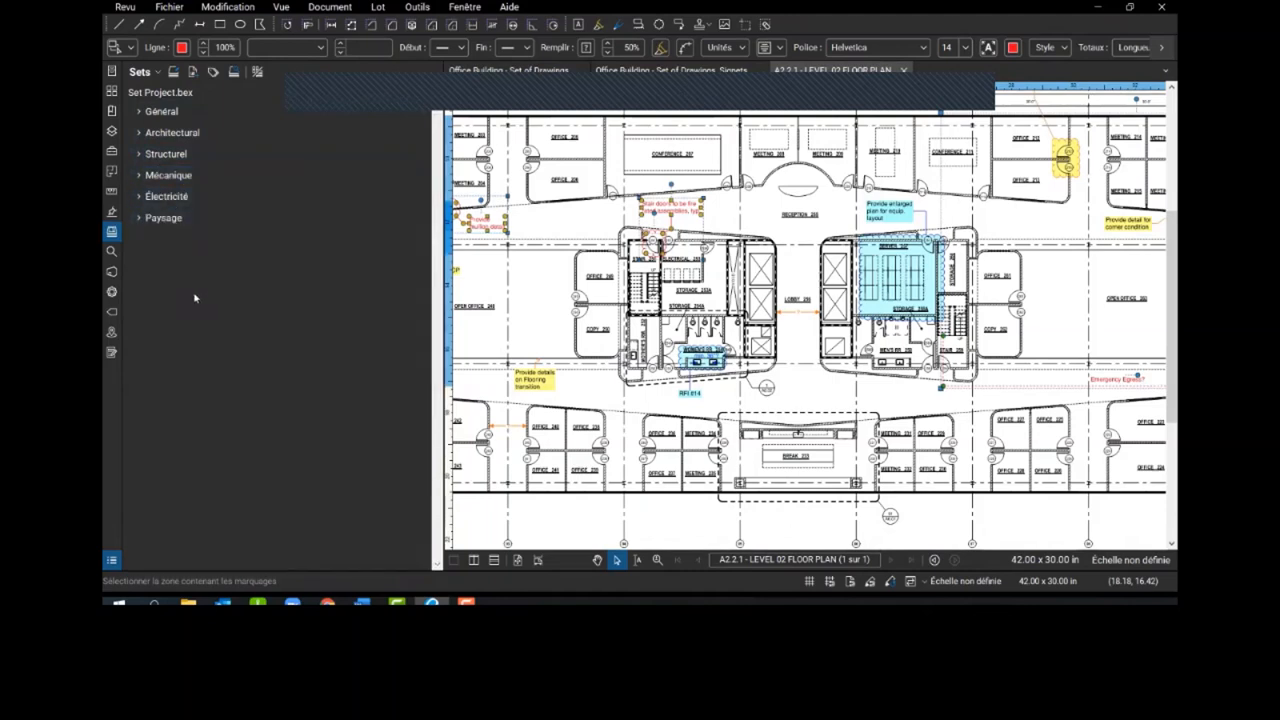
- Expand the Architectural, Structurel, Mécanique and Électricité categories, browse their sheets, and return to the start of the set
{"action": "left_click", "coordinate": [172, 134]}
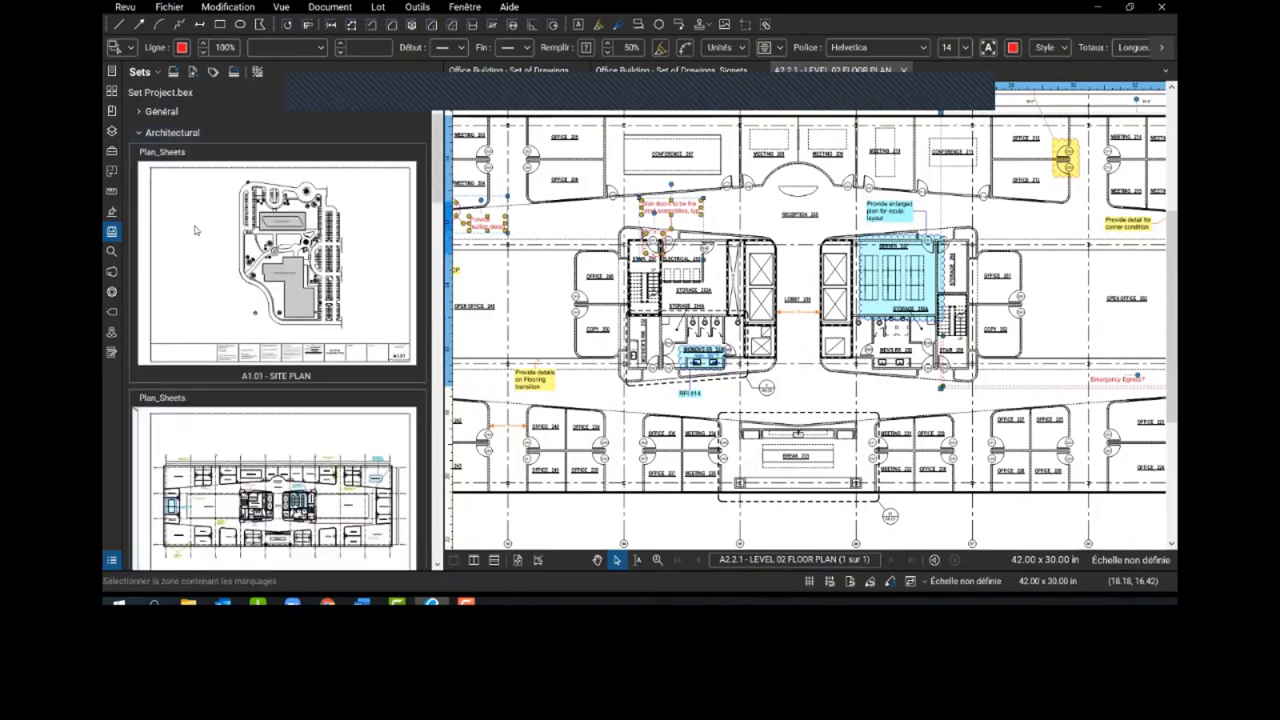
{"action": "scroll", "coordinate": [195, 230], "scroll_direction": "down", "scroll_amount": 10}
{"action": "scroll", "coordinate": [196, 228], "scroll_direction": "down", "scroll_amount": 8}
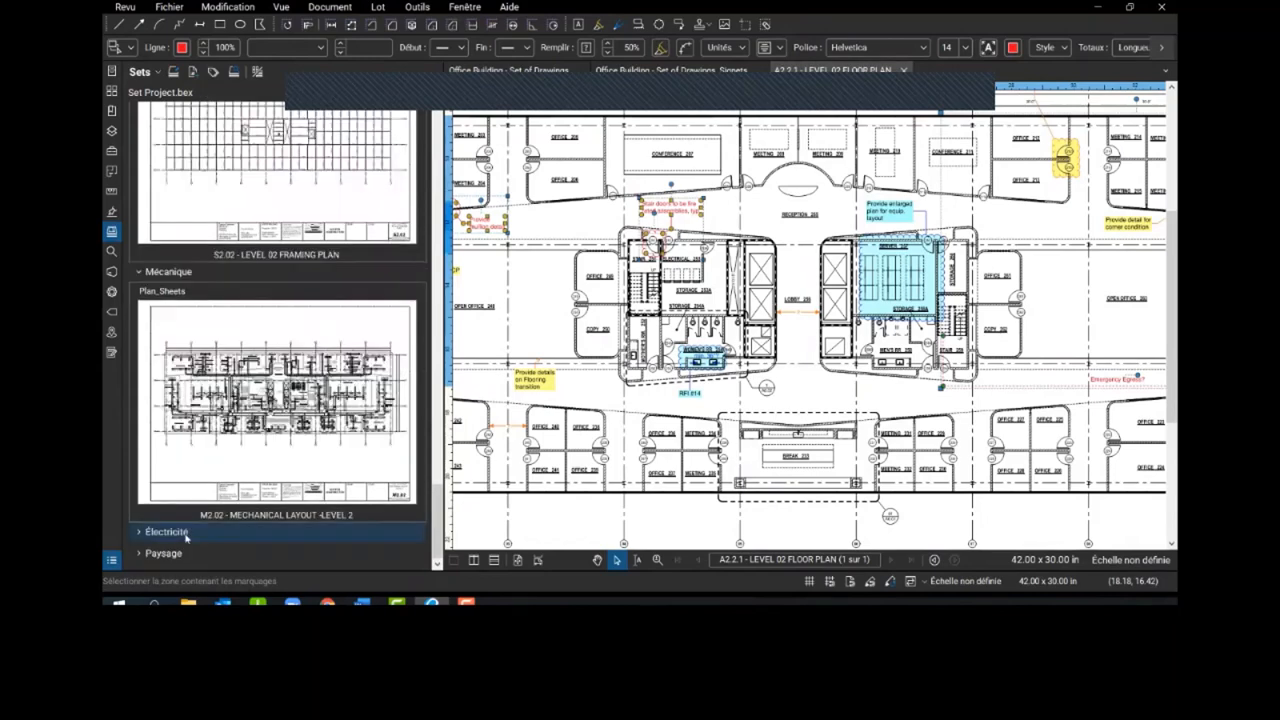
{"action": "left_click", "coordinate": [186, 533]}
{"action": "scroll", "coordinate": [209, 472], "scroll_direction": "down", "scroll_amount": 3}
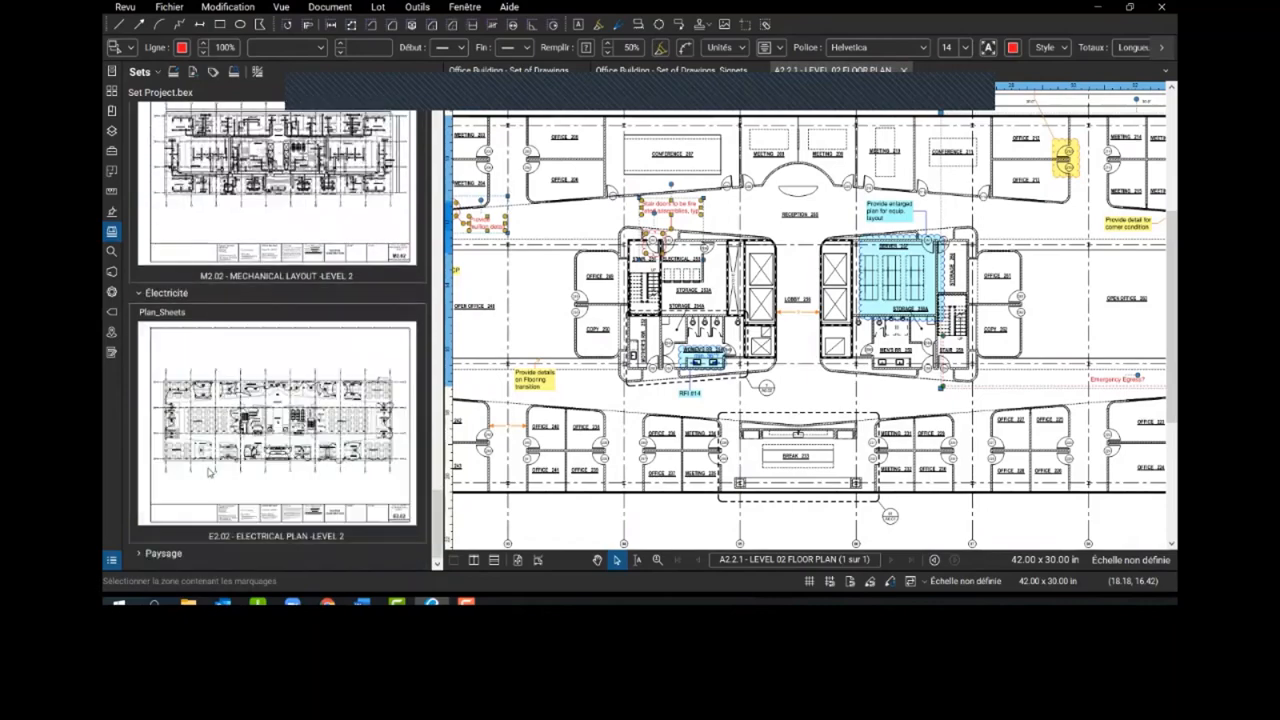
{"action": "left_click_drag", "start_coordinate": [437, 515], "coordinate": [431, 126]}
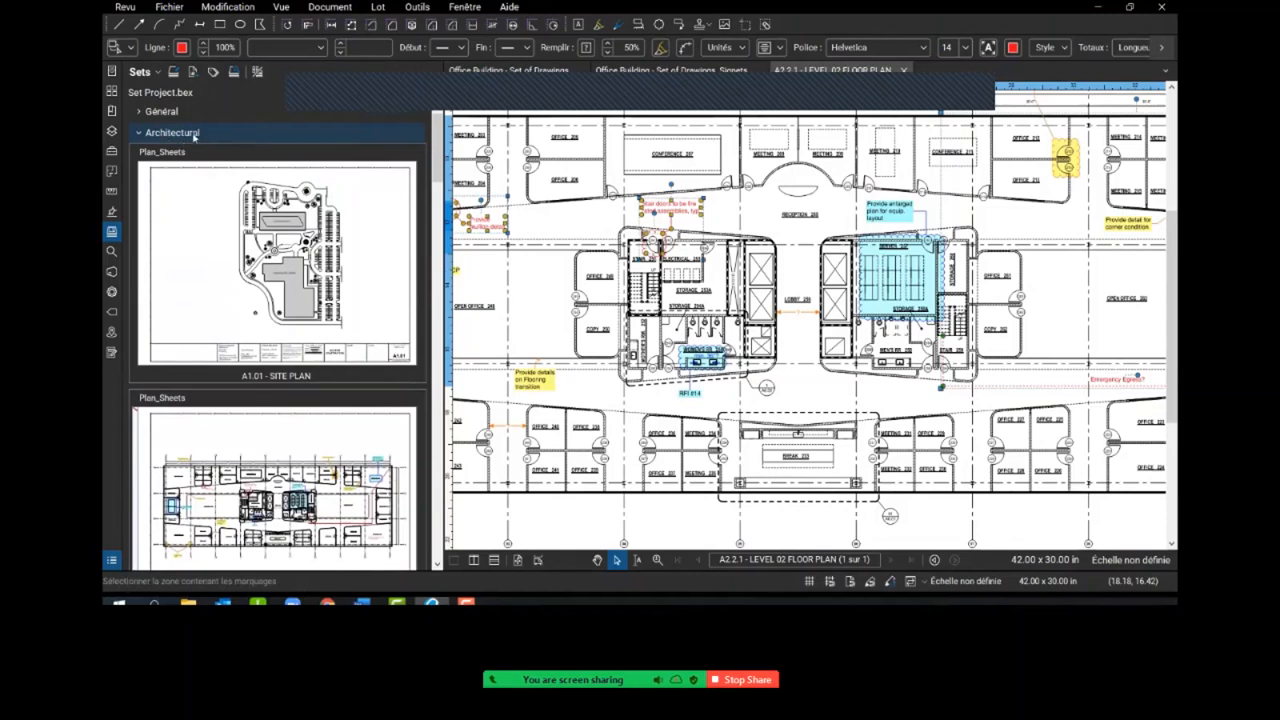
- Collapse the Architectural, Structurel and Mécanique categories of the set and expand them again
{"action": "left_click", "coordinate": [139, 134]}
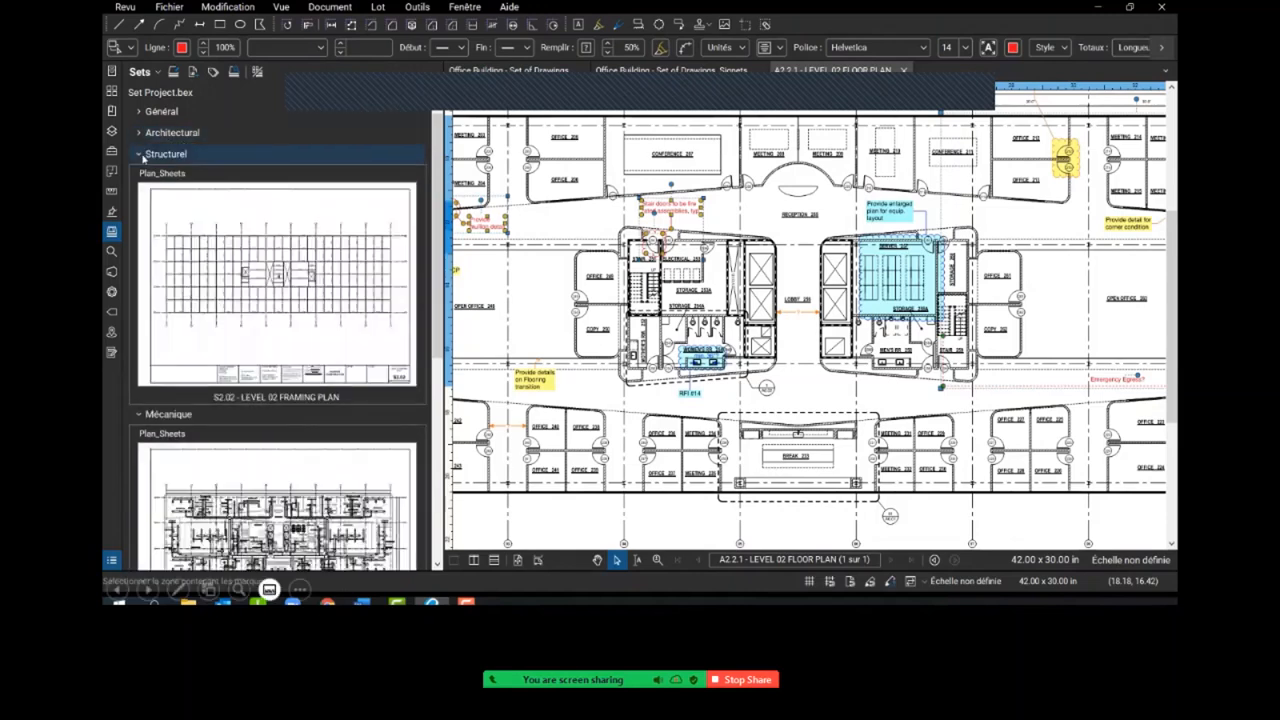
{"action": "left_click", "coordinate": [141, 155]}
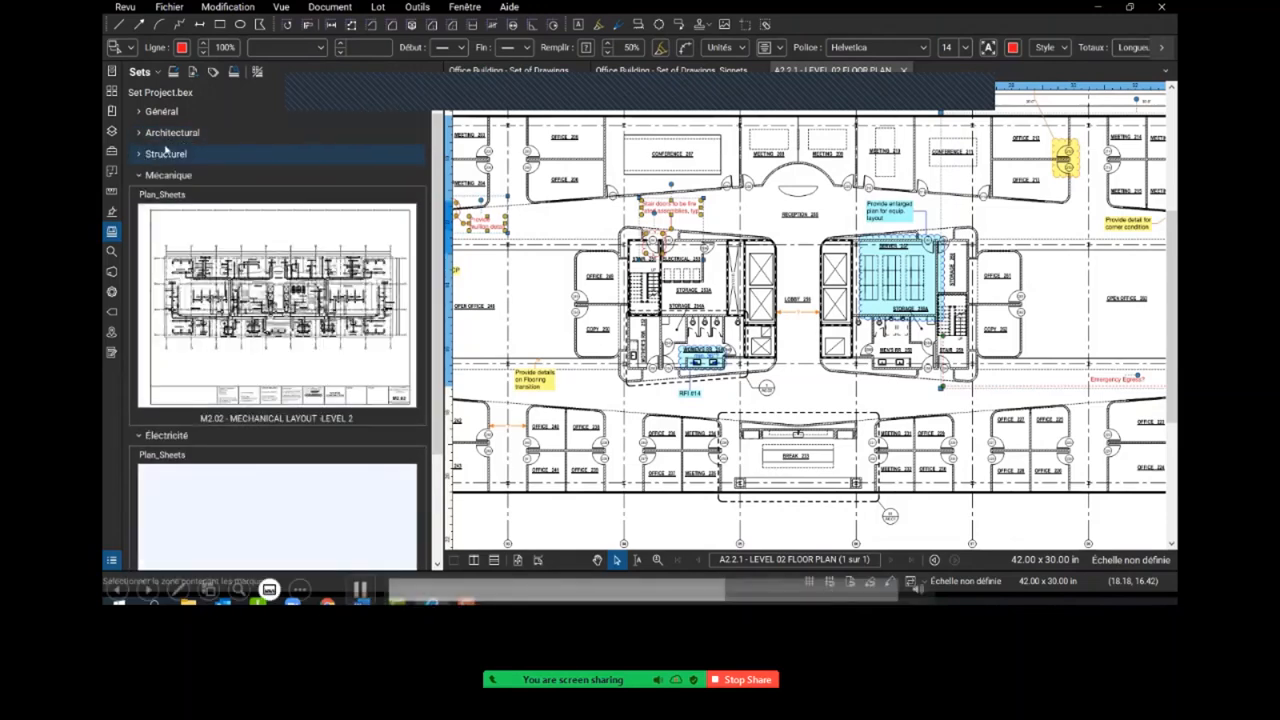
{"action": "left_click", "coordinate": [146, 176]}
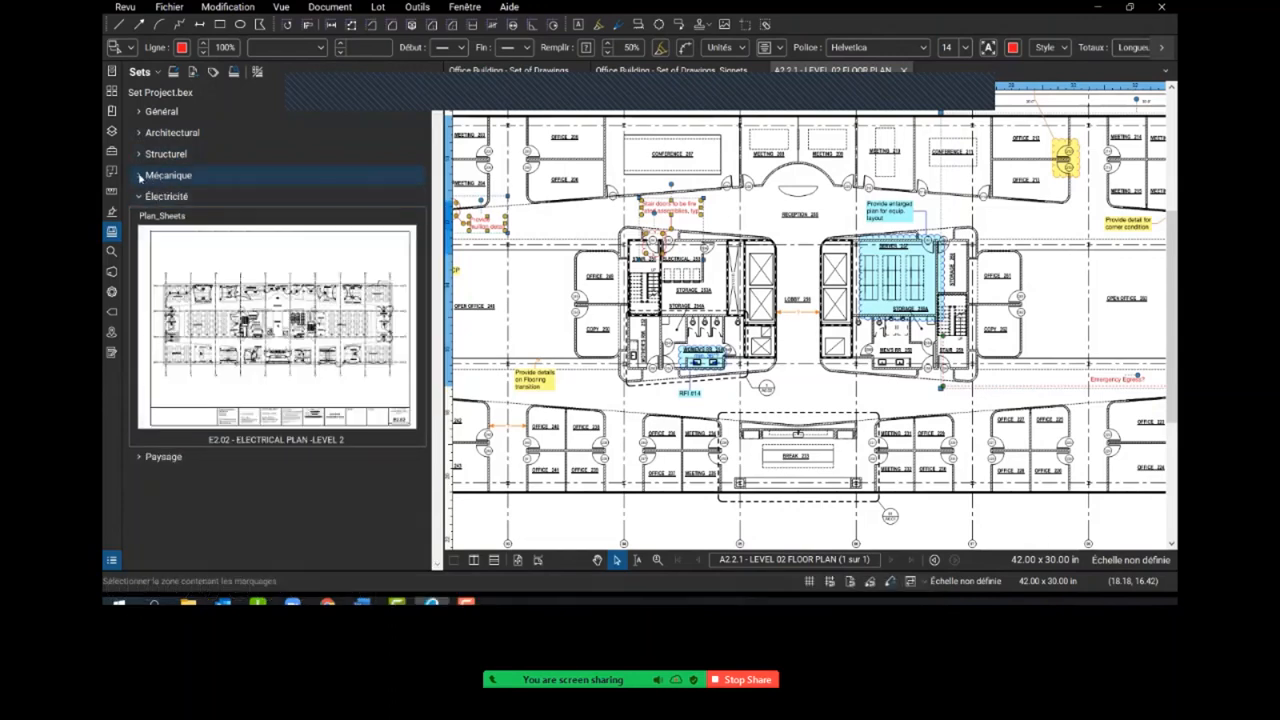
{"action": "left_click", "coordinate": [141, 177]}
{"action": "left_click", "coordinate": [141, 156]}
{"action": "left_click", "coordinate": [141, 134]}
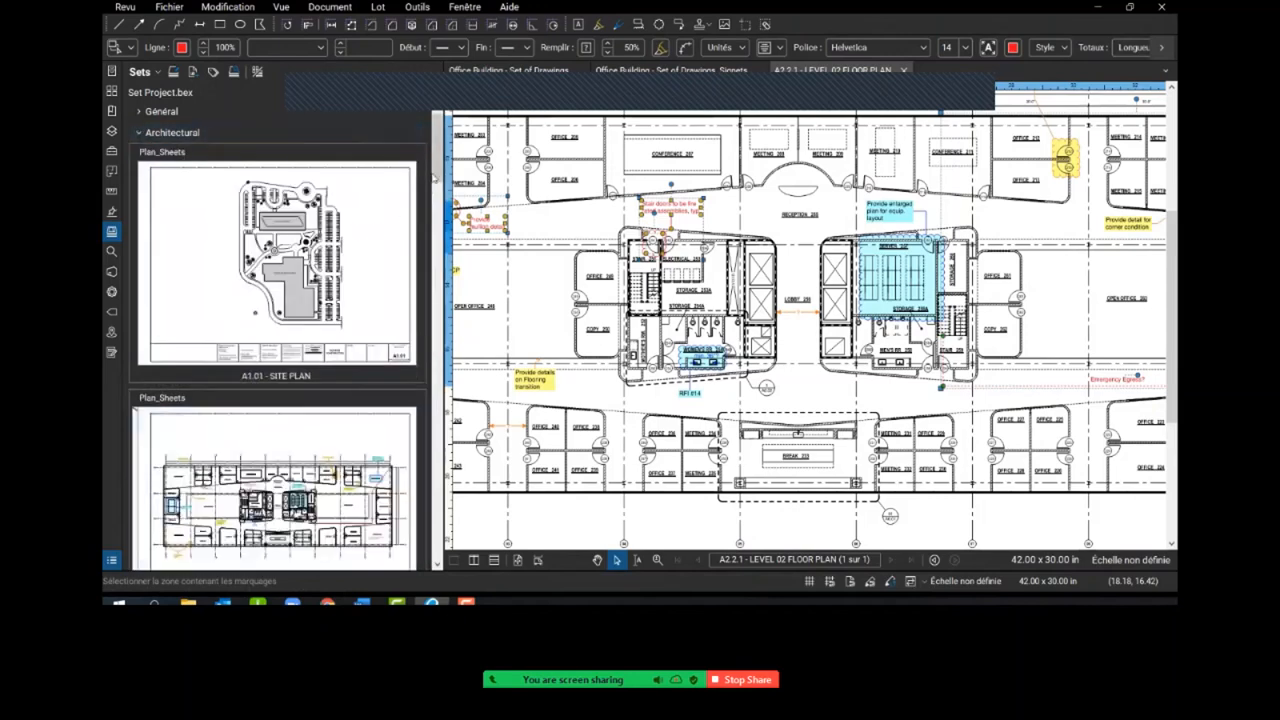
- Bring up the superseded revision of the A2.2.1 LEVEL 02 FLOOR PLAN in the Architectural category and open that sheet
{"action": "scroll", "coordinate": [435, 185], "scroll_direction": "down", "scroll_amount": 3}
{"action": "left_click_drag", "start_coordinate": [433, 191], "coordinate": [434, 200]}
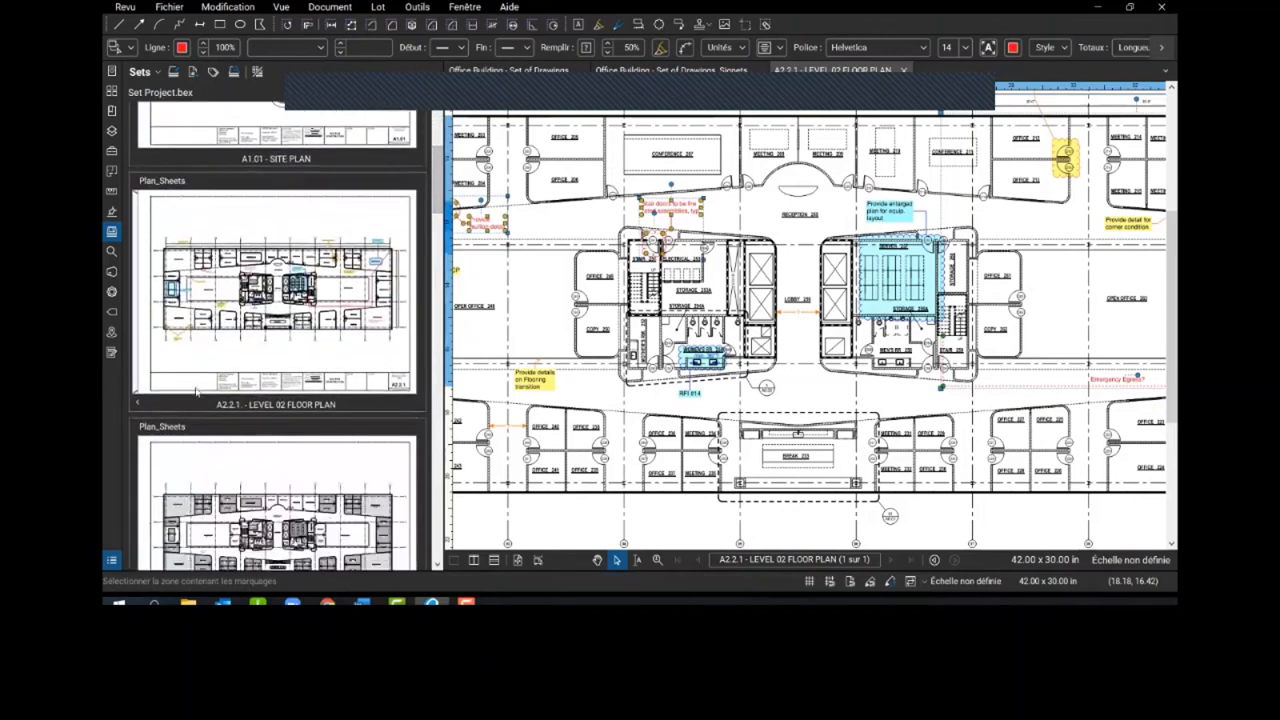
{"action": "left_click", "coordinate": [138, 405]}
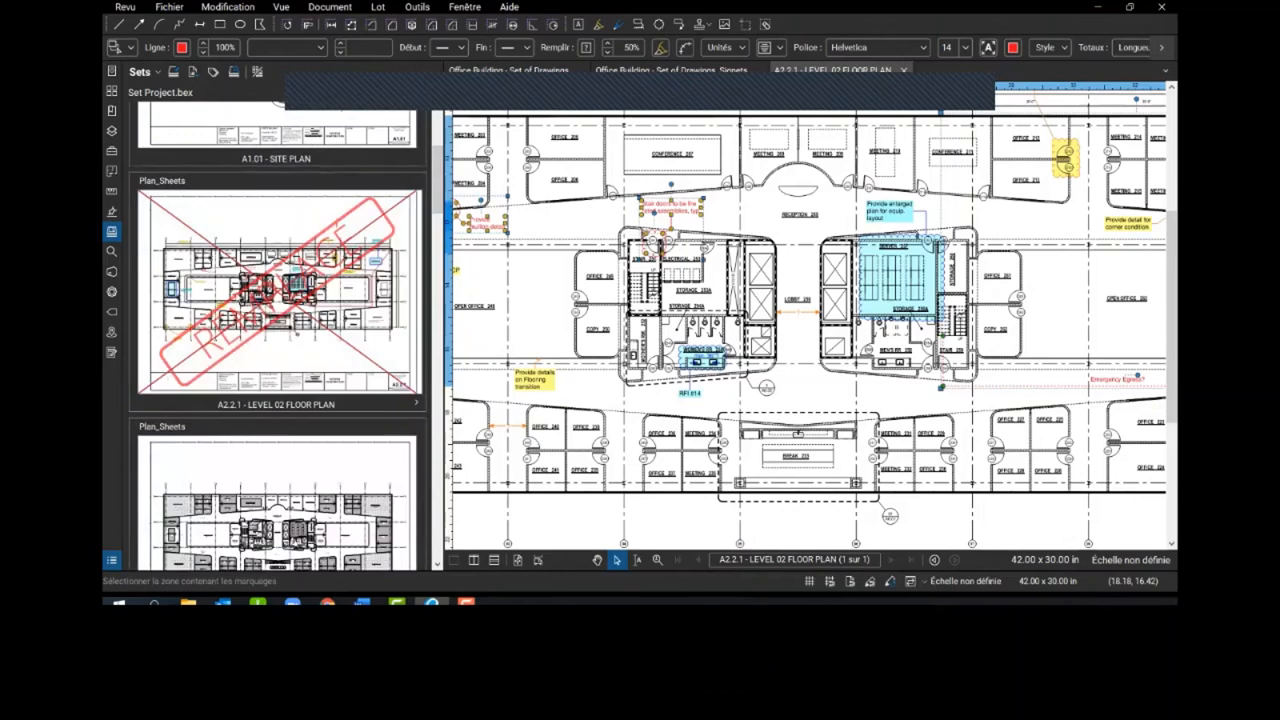
{"action": "double_click", "coordinate": [238, 296]}
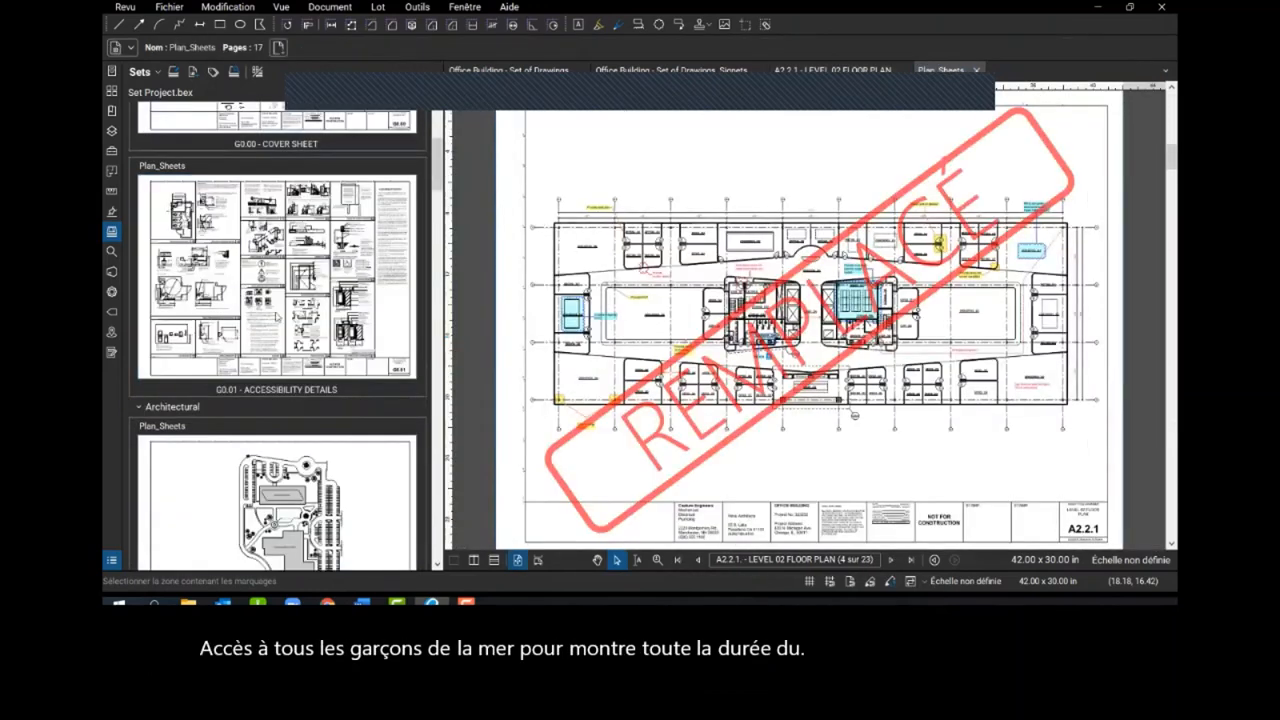
- Collapse the Général category and open the current revision of the LEVEL 02 FLOOR PLAN from the Architectural category
{"action": "scroll", "coordinate": [277, 340], "scroll_direction": "up", "scroll_amount": 5}
{"action": "scroll", "coordinate": [196, 172], "scroll_direction": "down", "scroll_amount": 3}
{"action": "scroll", "coordinate": [192, 168], "scroll_direction": "up", "scroll_amount": 3}
{"action": "left_click", "coordinate": [162, 113]}
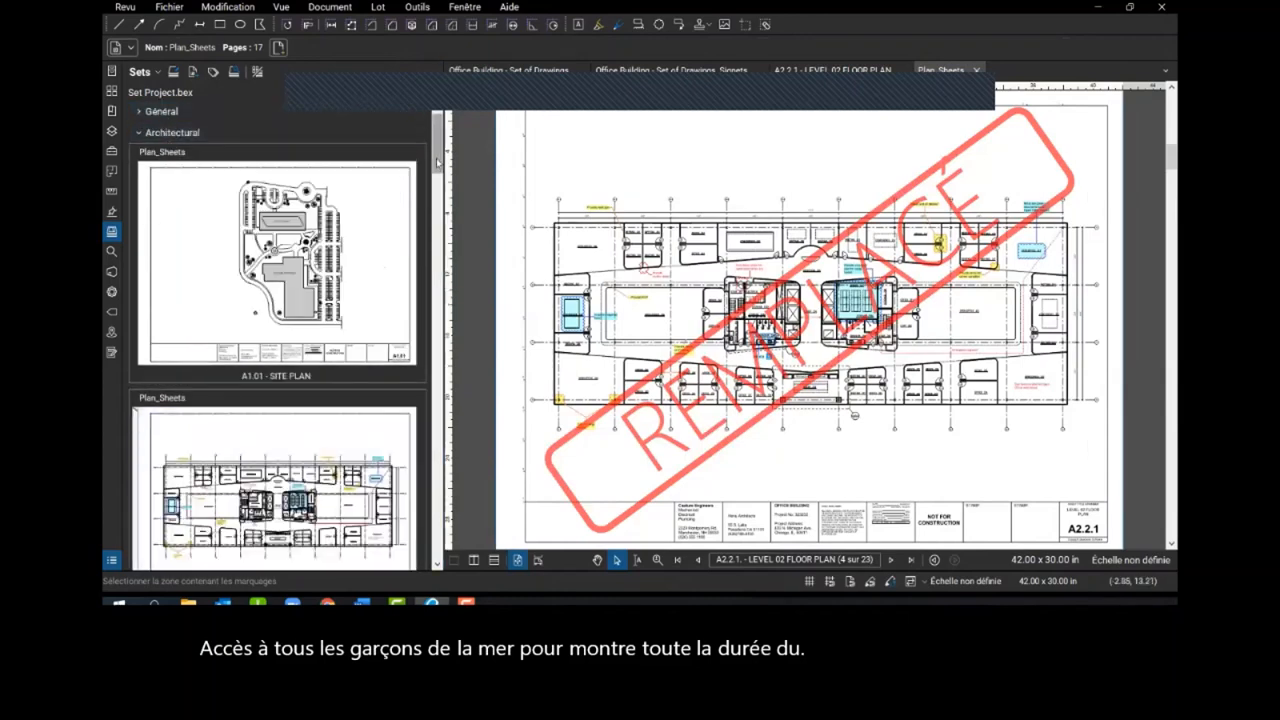
{"action": "scroll", "coordinate": [331, 296], "scroll_direction": "down", "scroll_amount": 3}
{"action": "left_click", "coordinate": [299, 397]}
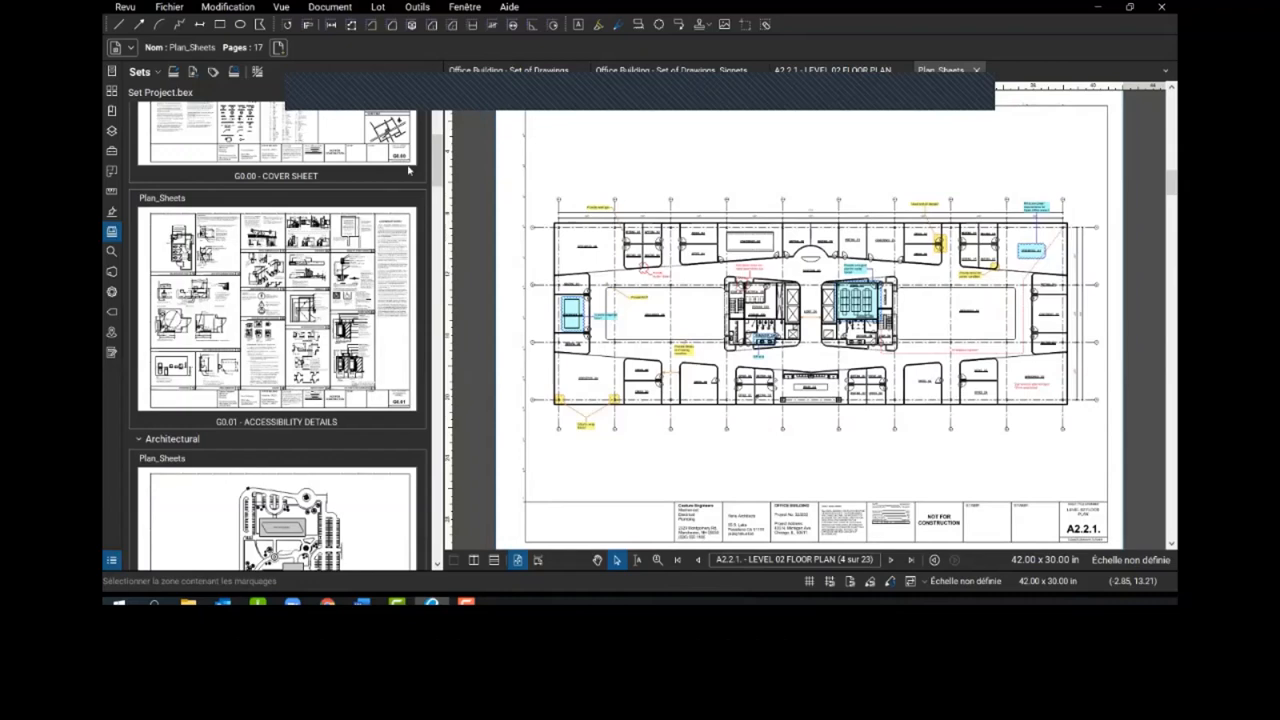
- Switch the LEVEL 02 FLOOR PLAN in the set between its superseded and current revisions, ending on the current one
{"action": "left_click_drag", "start_coordinate": [438, 164], "coordinate": [447, 215]}
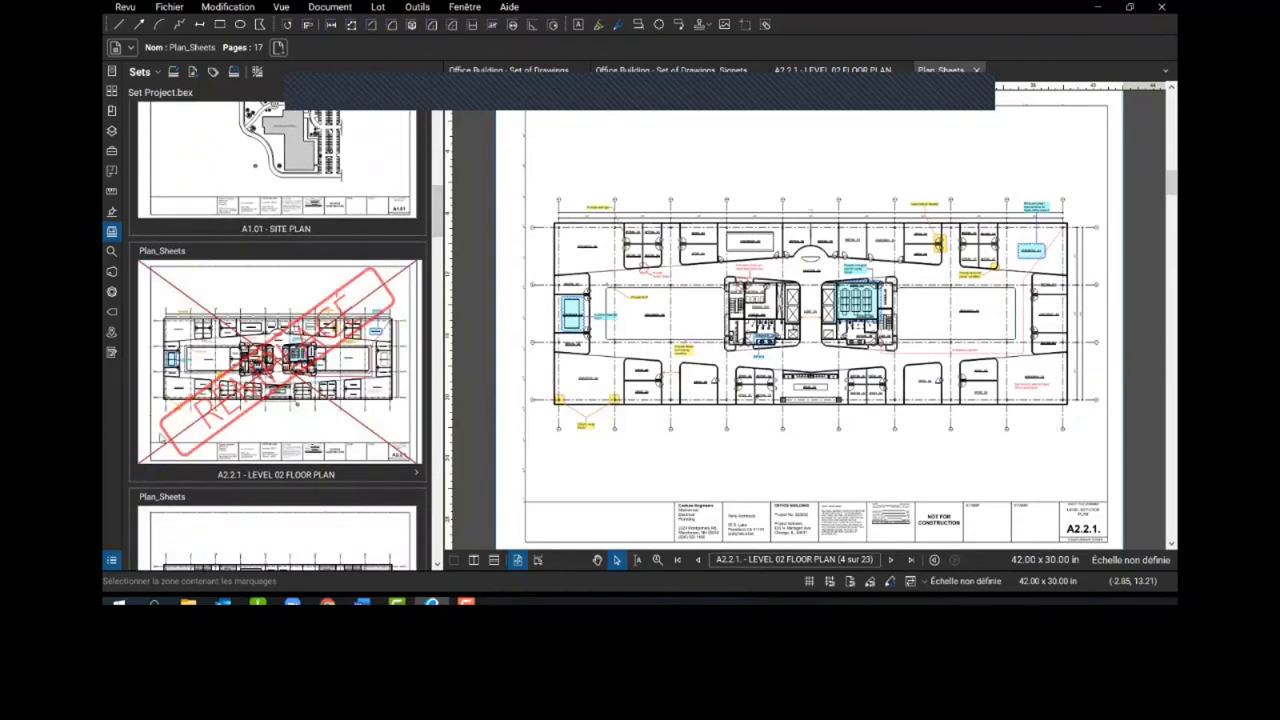
{"action": "left_click", "coordinate": [418, 474]}
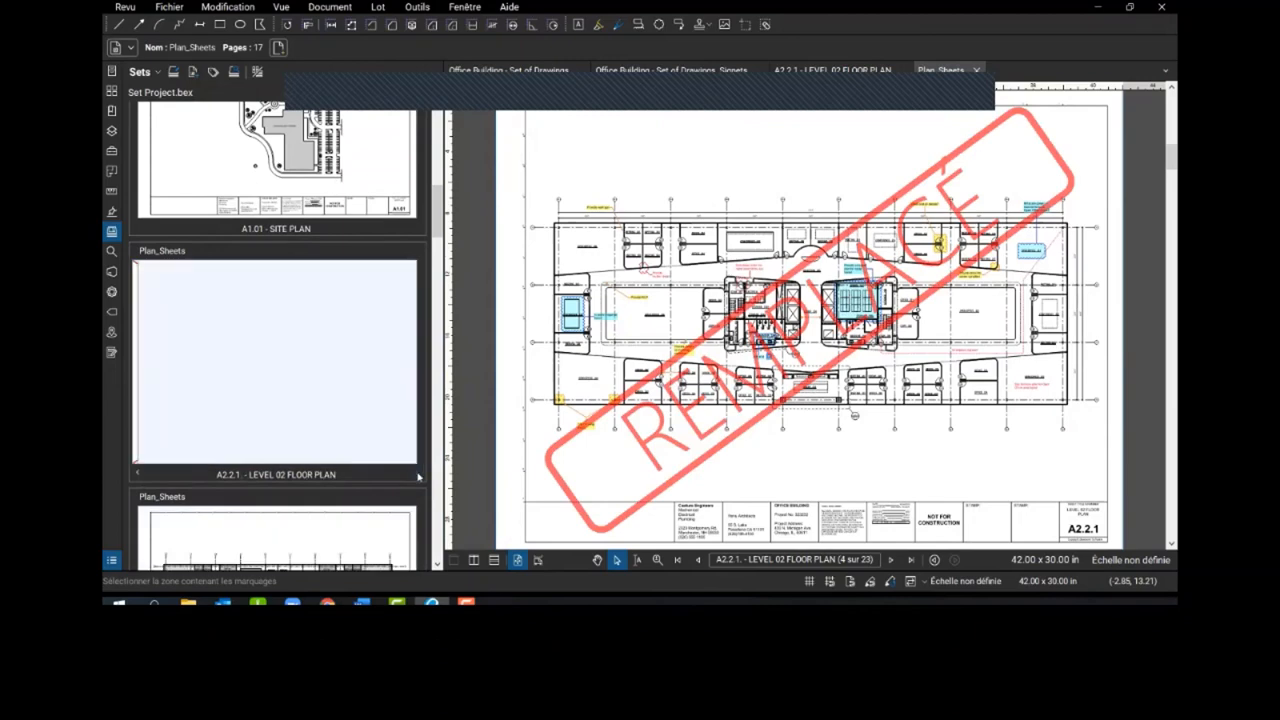
{"action": "left_click", "coordinate": [333, 387]}
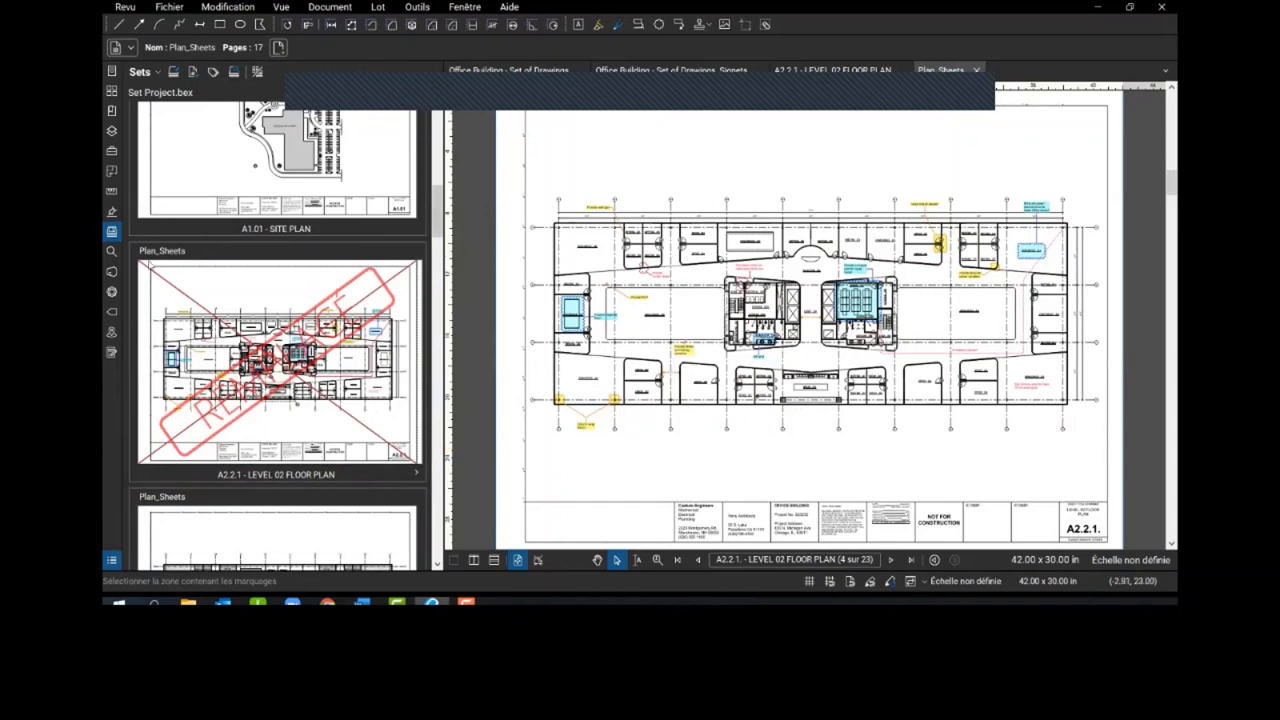
- View the visual search options for Office Building - Set of Drawings, and search the document's text for WALL
{"action": "left_click", "coordinate": [111, 252]}
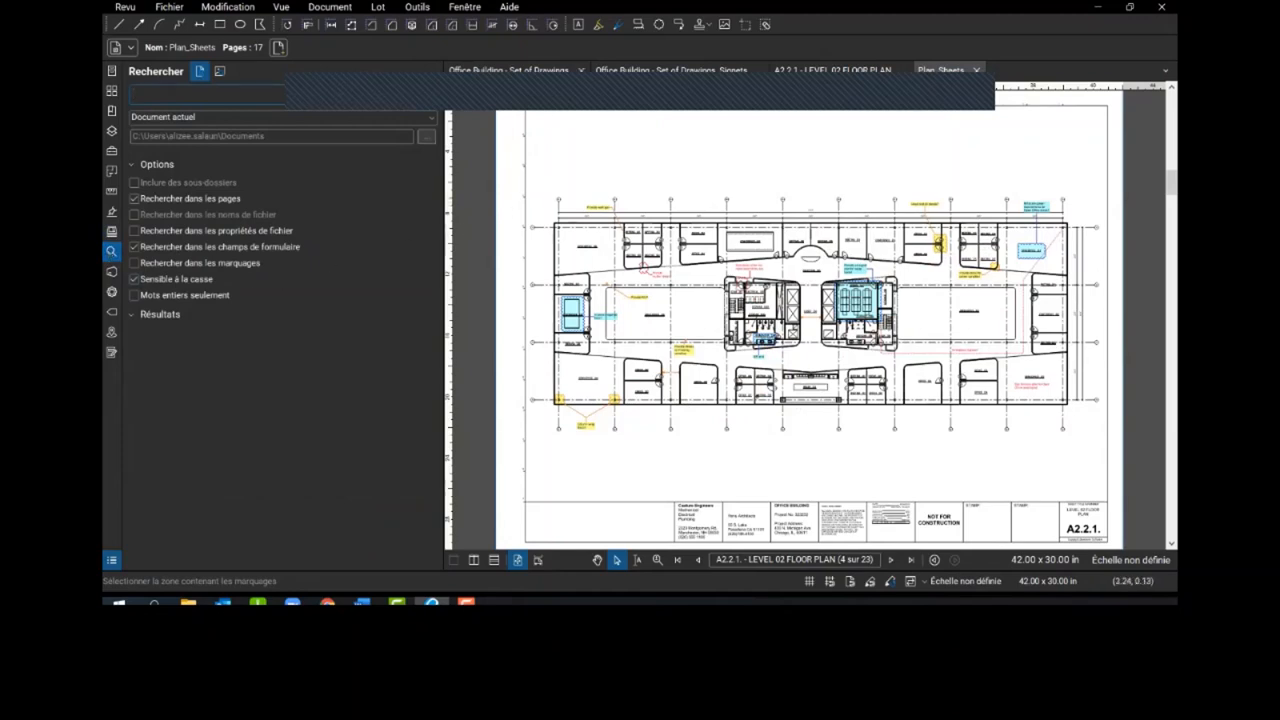
{"action": "left_click", "coordinate": [540, 72]}
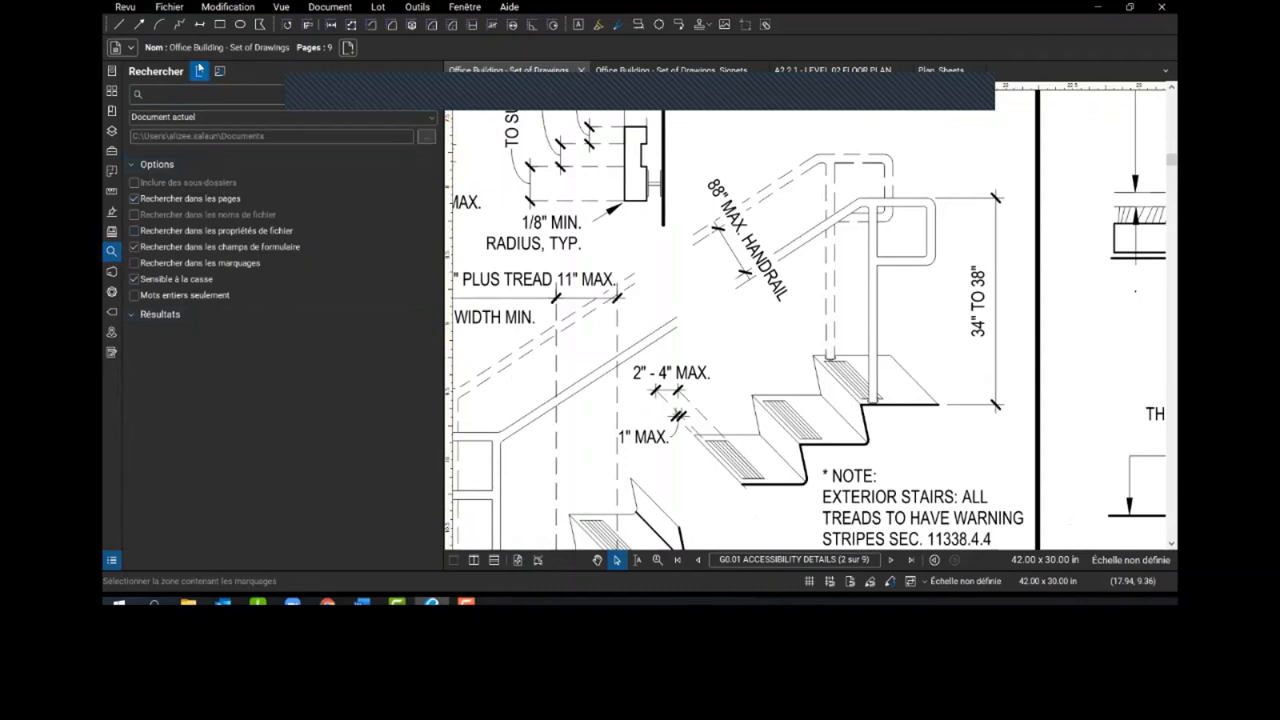
{"action": "left_click", "coordinate": [220, 71]}
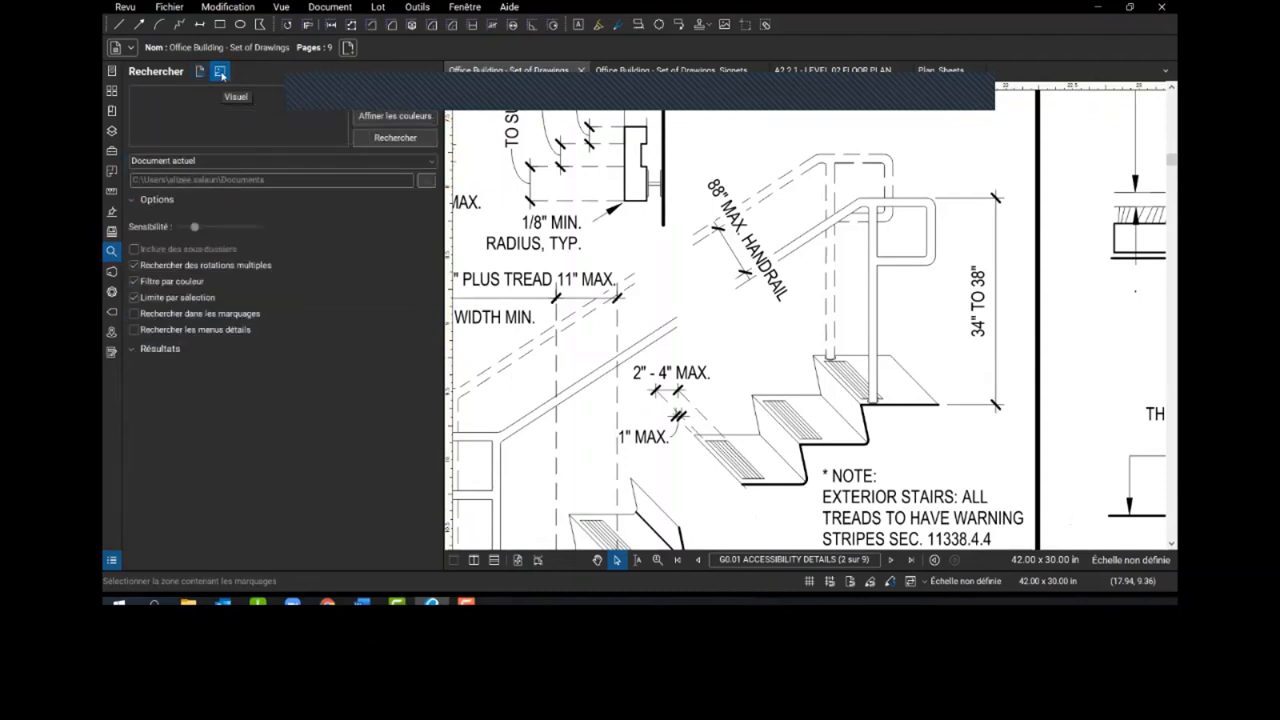
{"action": "left_click", "coordinate": [200, 72]}
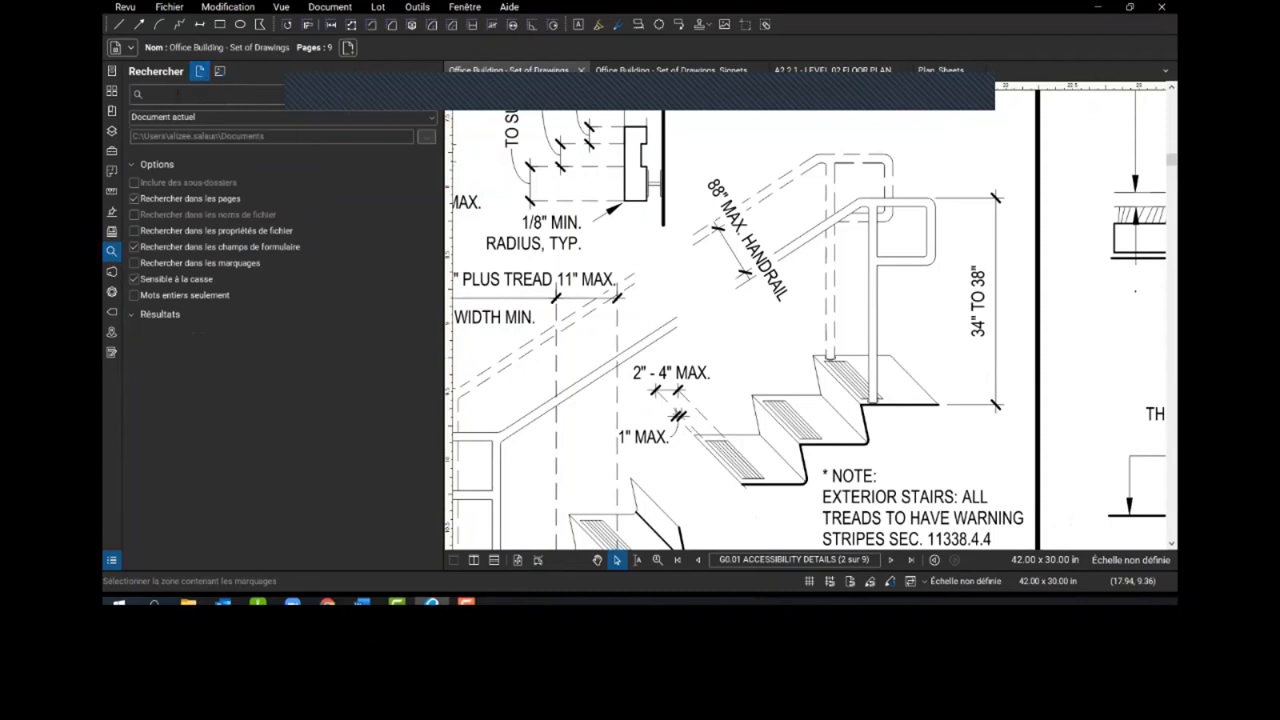
{"action": "left_click", "coordinate": [178, 94]}
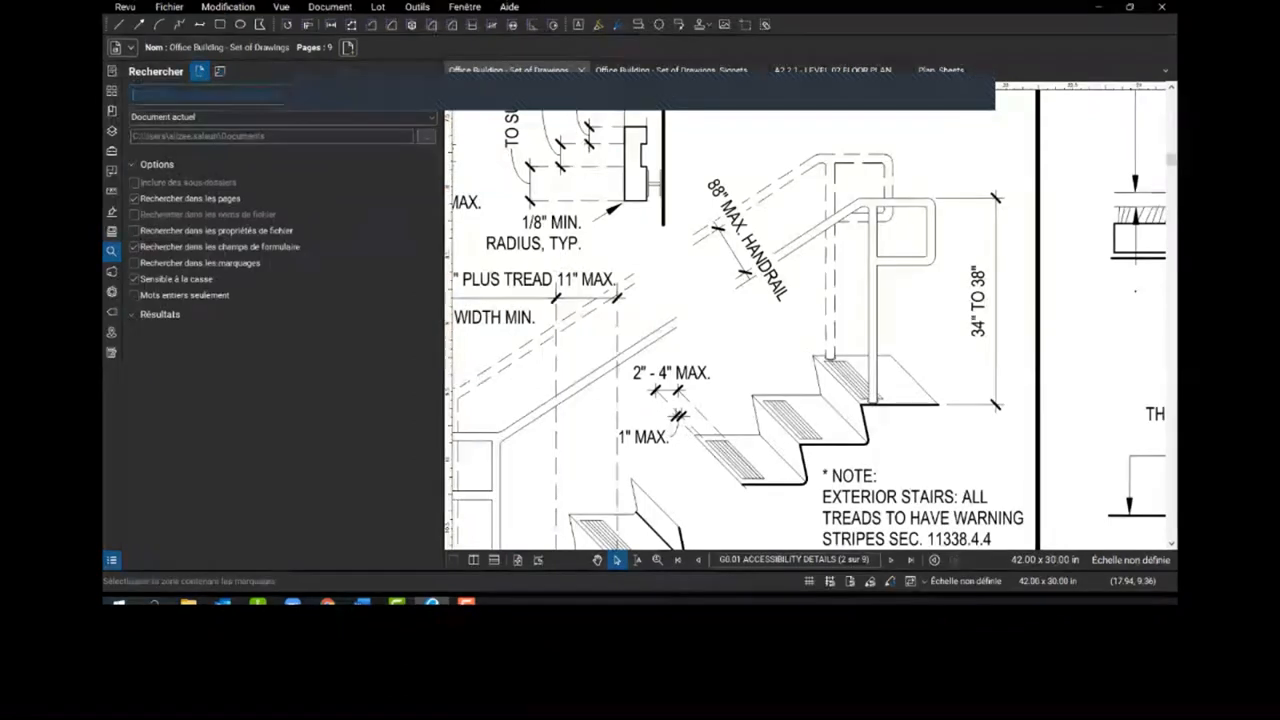
{"action": "type", "text": "WALL"}
{"action": "key", "text": "Return"}
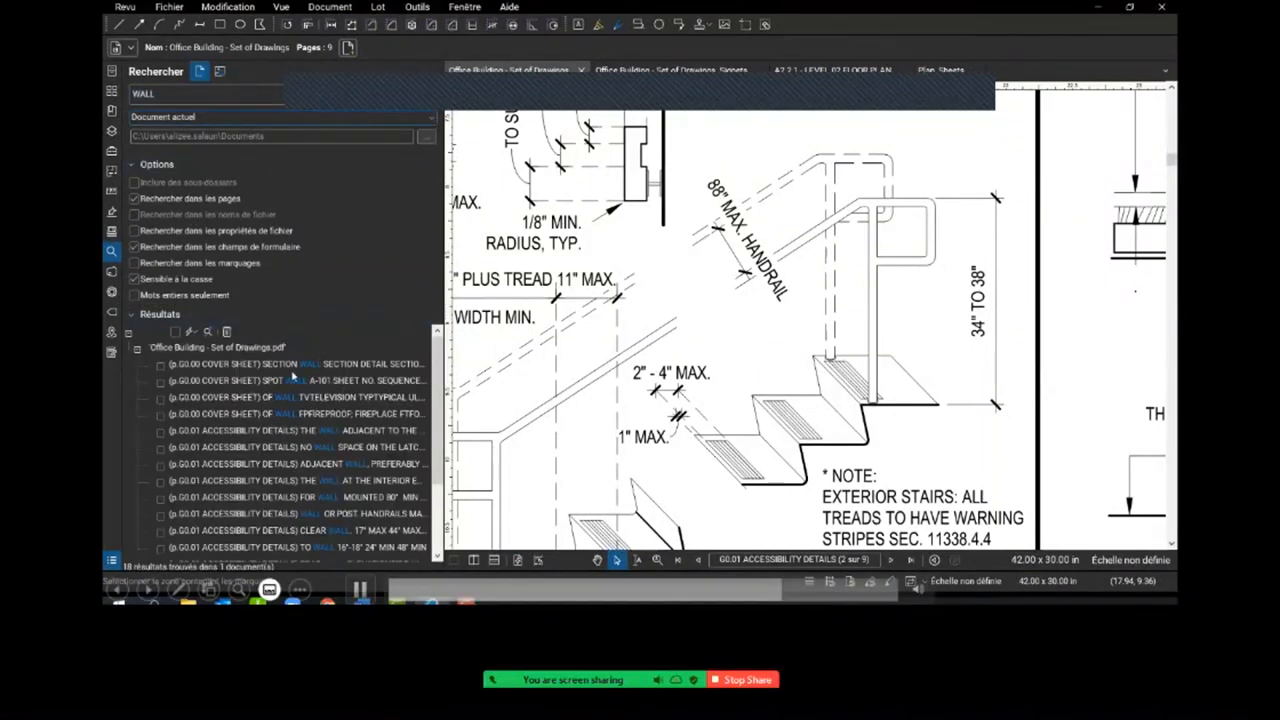
- View several WALL matches in the G0.00 COVER SHEET and G0.01 ACCESSIBILITY DETAILS pages
{"action": "left_click", "coordinate": [280, 366]}
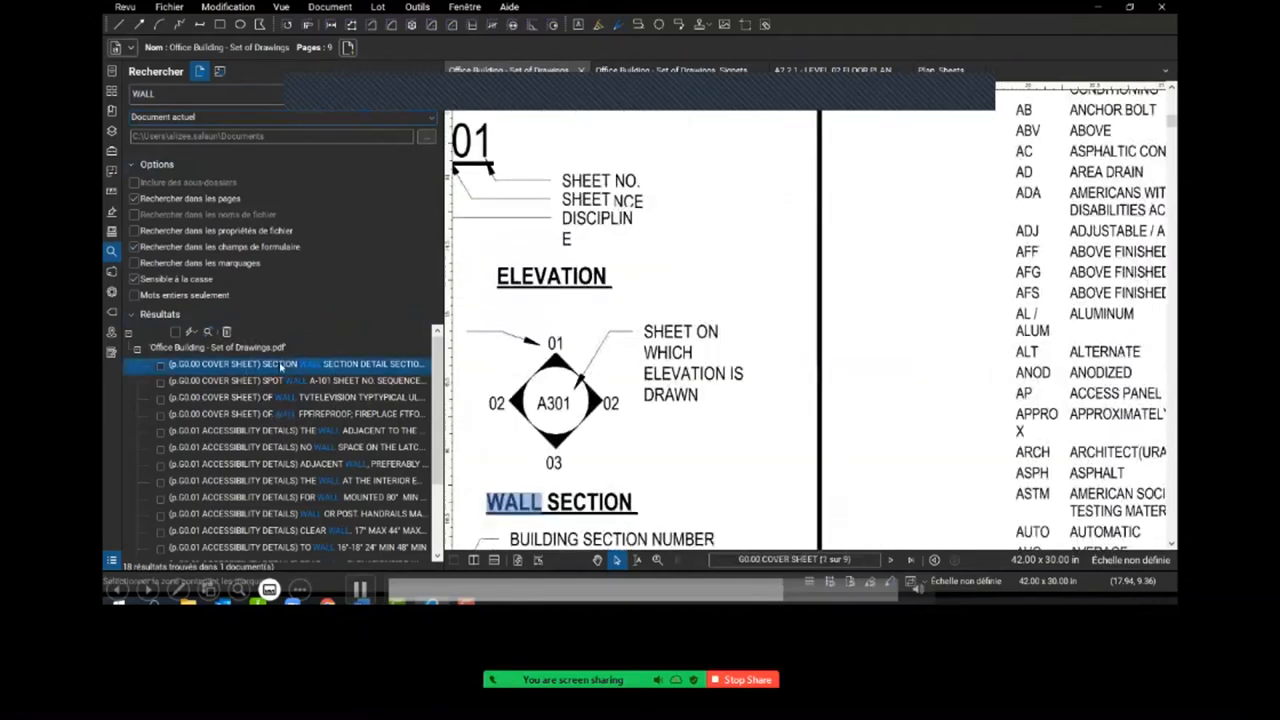
{"action": "left_click", "coordinate": [352, 385]}
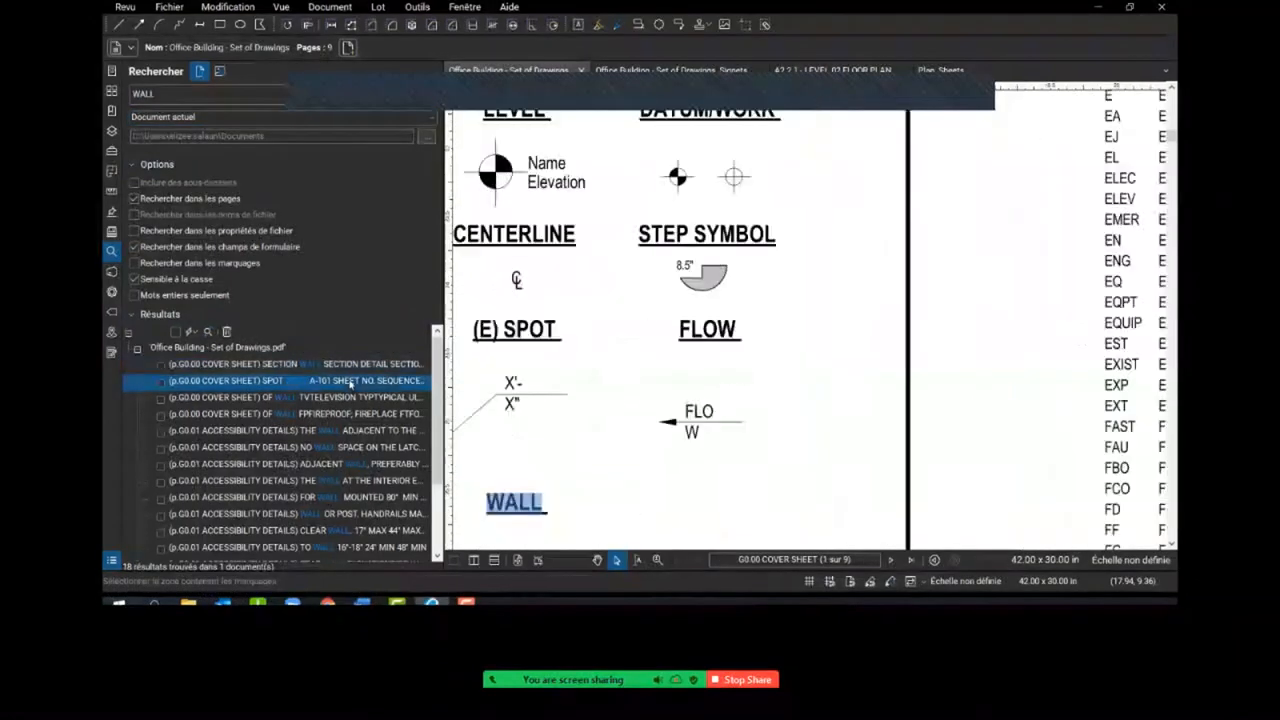
{"action": "left_click", "coordinate": [359, 403]}
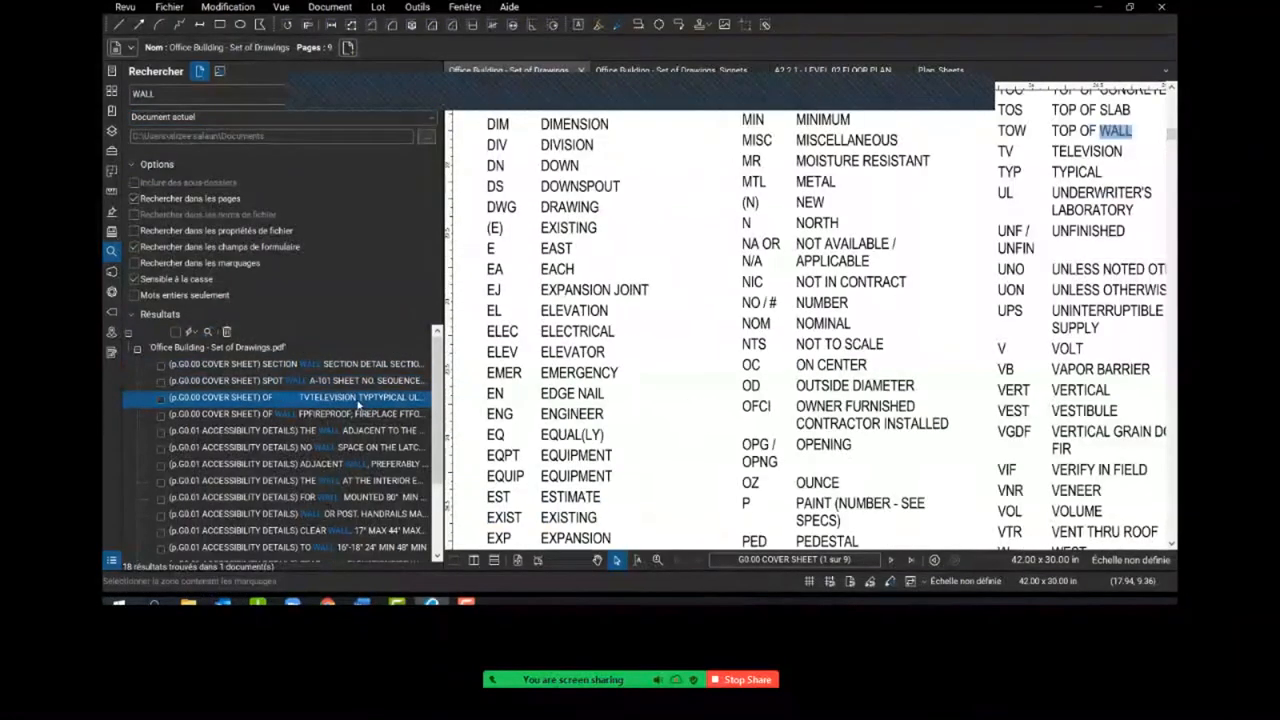
{"action": "left_click", "coordinate": [352, 433]}
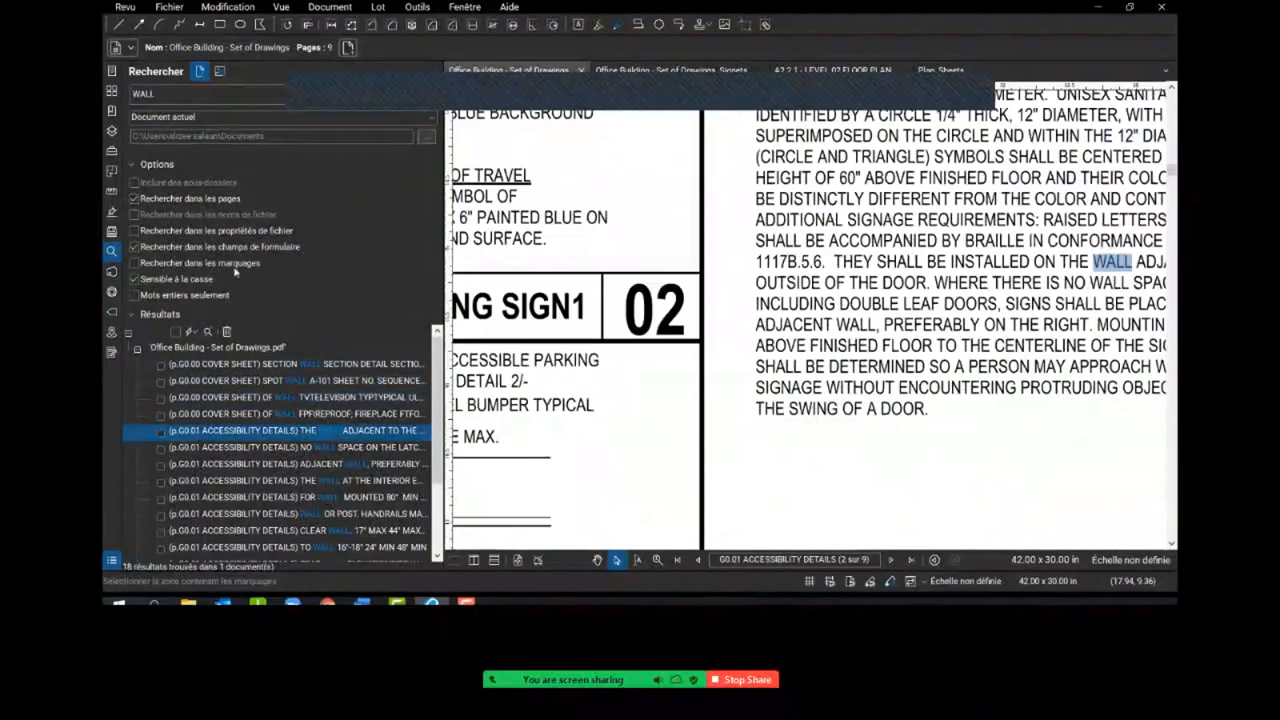
- Run a visual search of the A2.2.1 - LEVEL 02 FLOOR PLAN for the I-shaped column symbol near OPEN OFFICE 248
{"action": "left_click", "coordinate": [221, 71]}
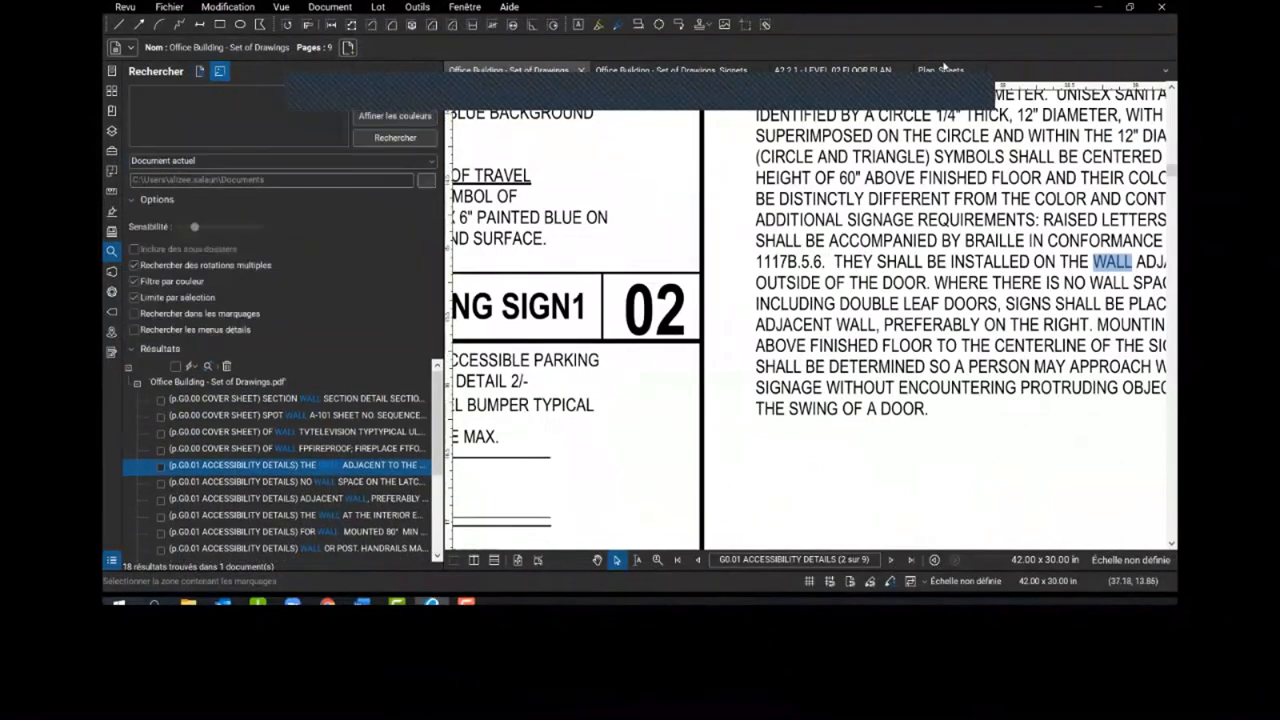
{"action": "left_click", "coordinate": [840, 69]}
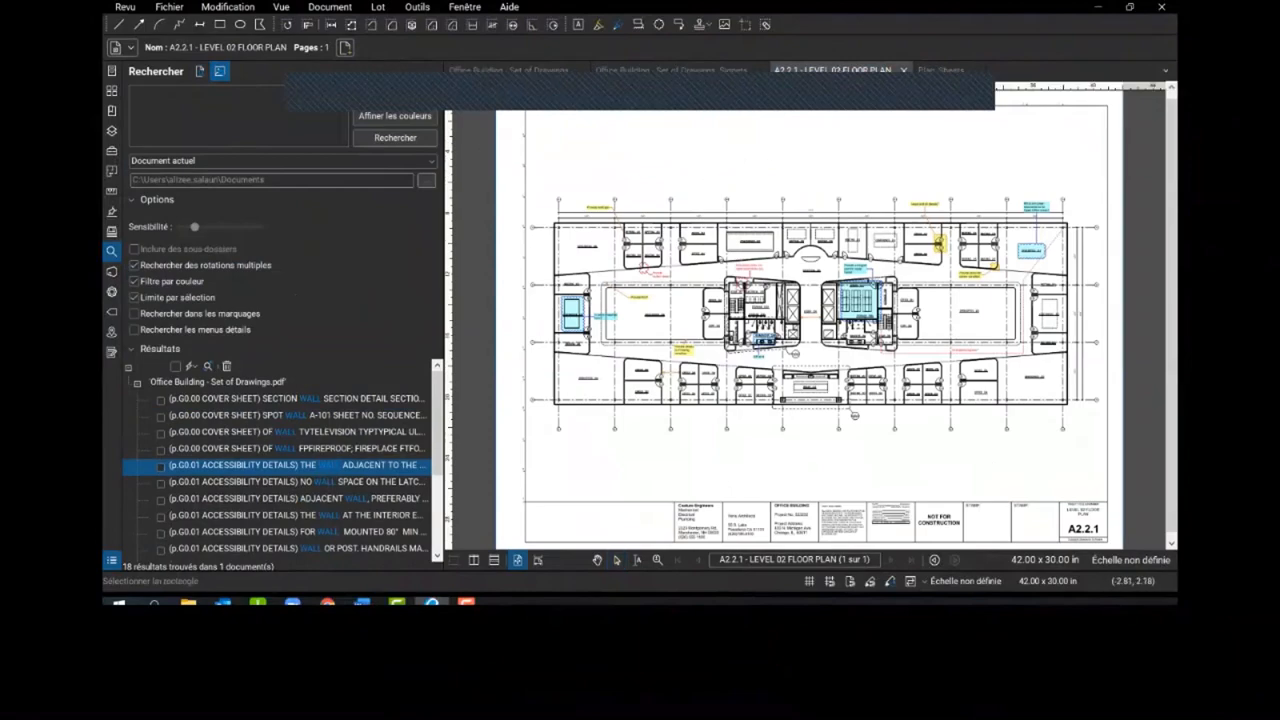
{"action": "scroll", "coordinate": [677, 305], "scroll_direction": "up", "scroll_amount": 3}
{"action": "scroll", "coordinate": [657, 268], "scroll_direction": "up", "scroll_amount": 5}
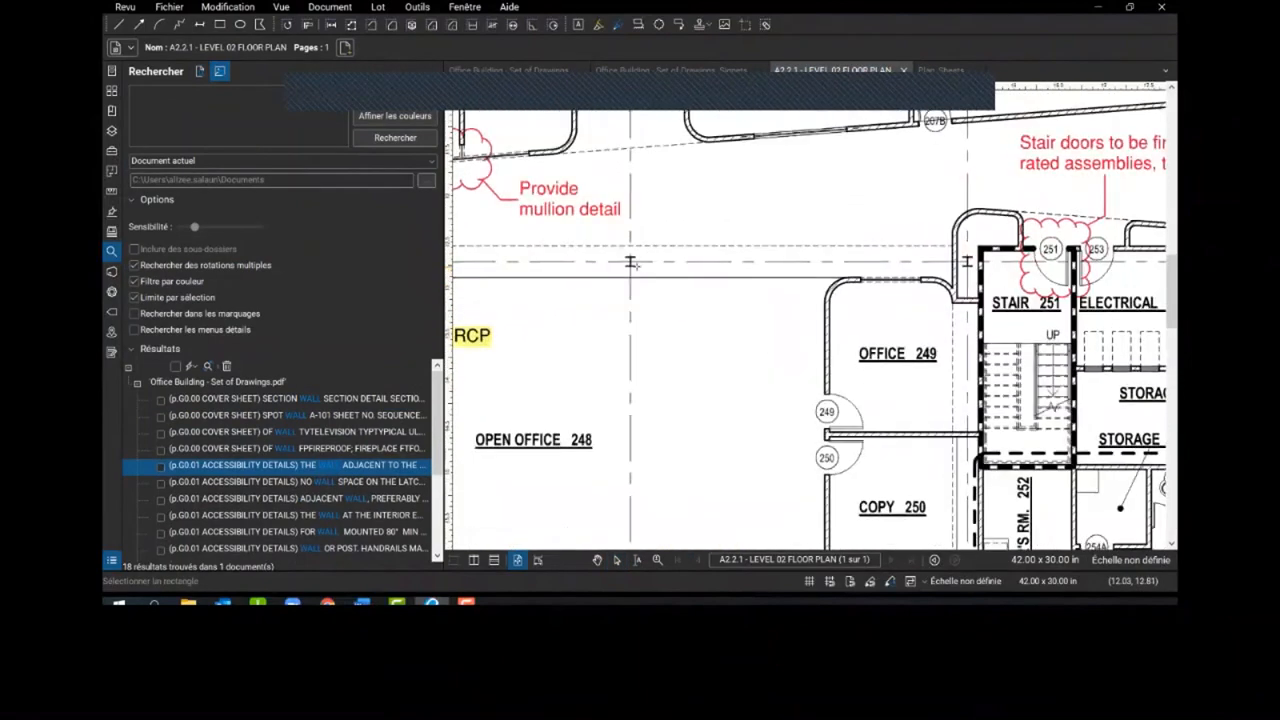
{"action": "left_click_drag", "start_coordinate": [597, 229], "coordinate": [644, 274]}
{"action": "left_click", "coordinate": [395, 138]}
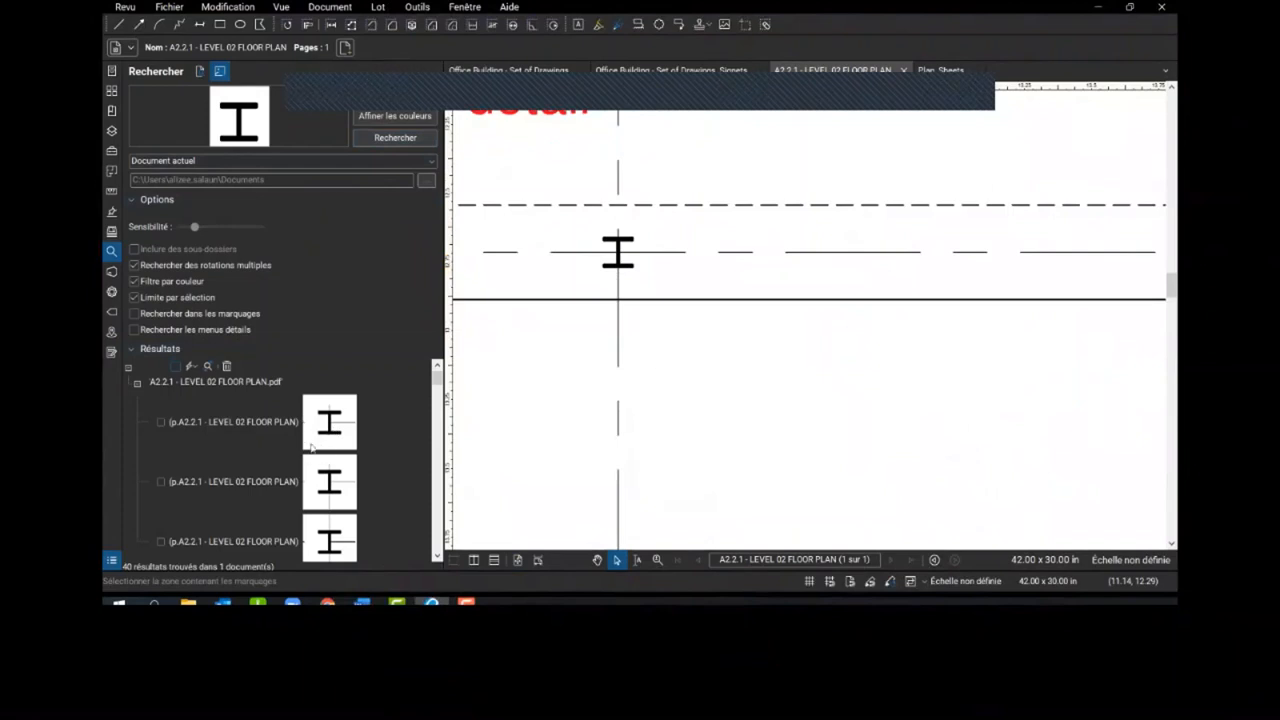
- Browse the column symbol matches and view the first three of them on the floor plan
{"action": "scroll", "coordinate": [441, 397], "scroll_direction": "down", "scroll_amount": 2}
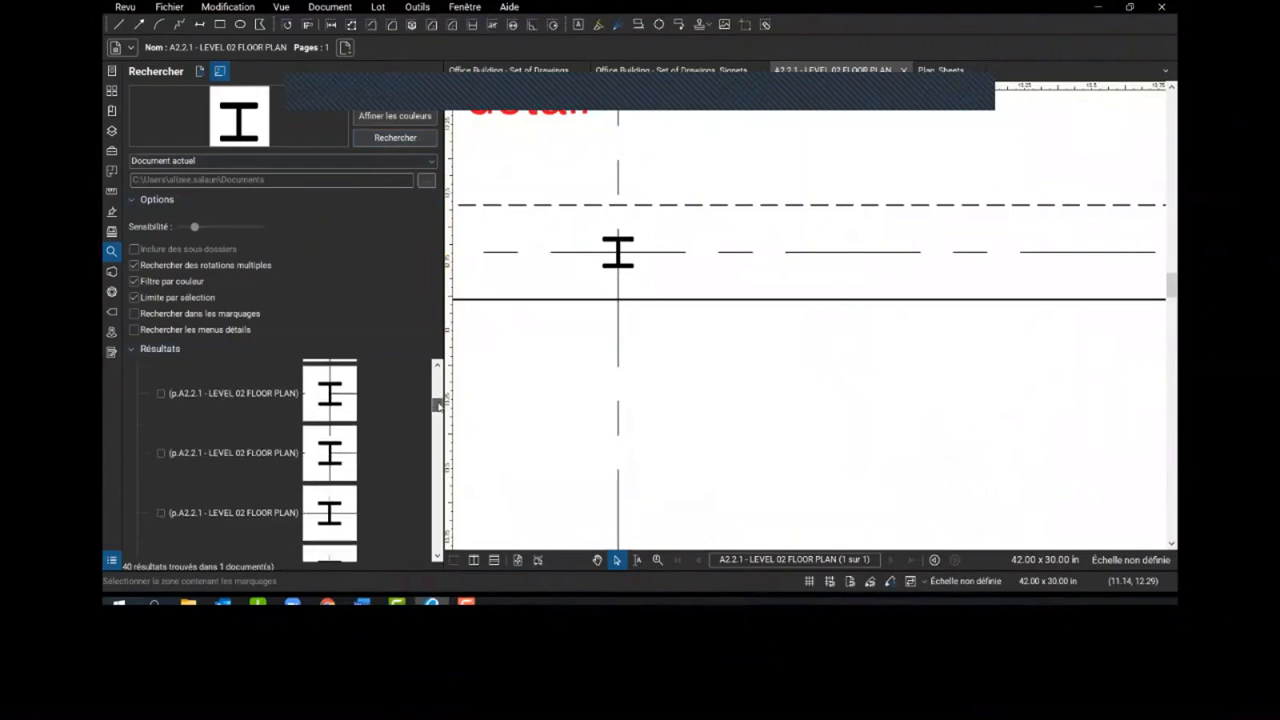
{"action": "scroll", "coordinate": [440, 400], "scroll_direction": "up", "scroll_amount": 2}
{"action": "left_click", "coordinate": [270, 421]}
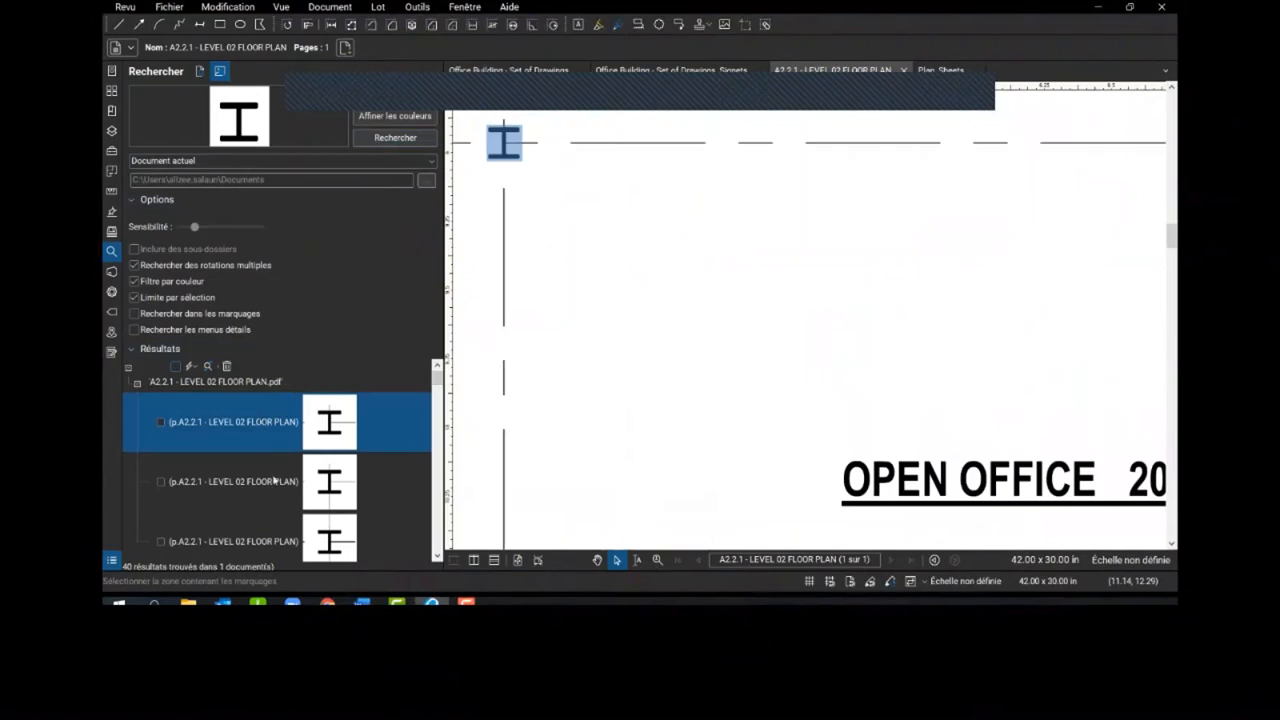
{"action": "left_click", "coordinate": [276, 486]}
{"action": "left_click", "coordinate": [275, 516]}
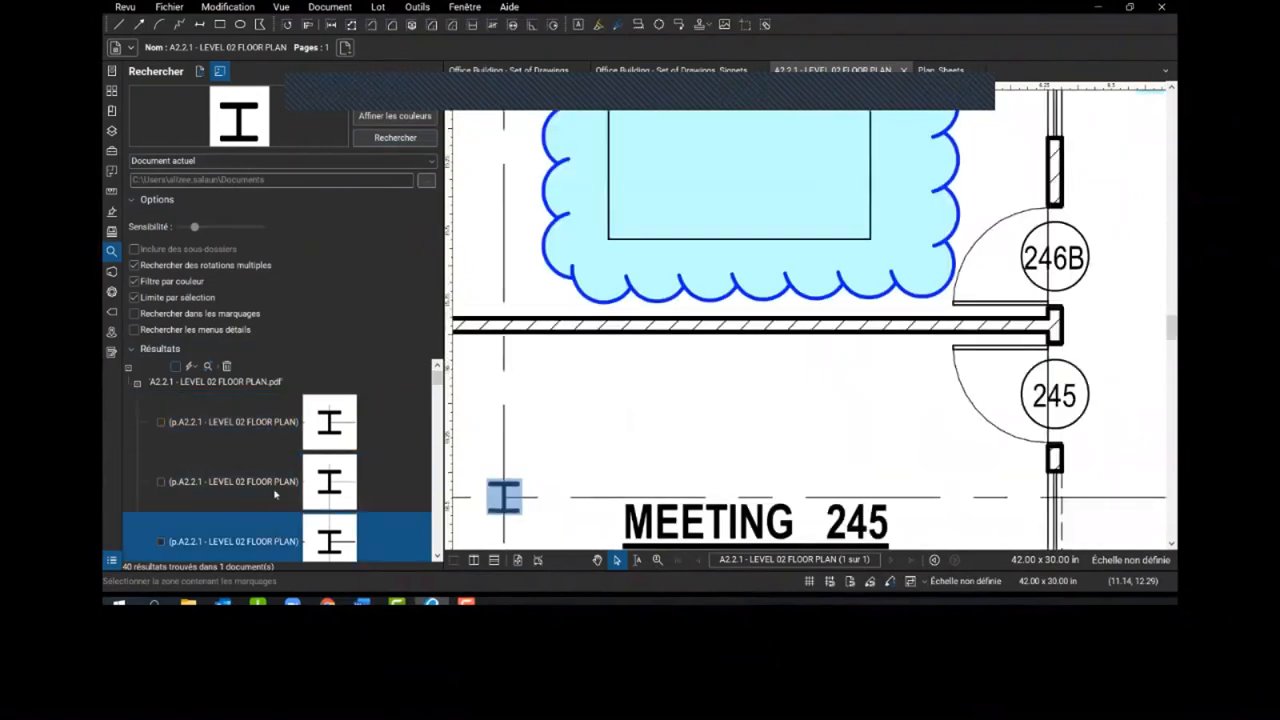
- Select all the column symbol matches and apply a red square count markup to them
{"action": "left_click", "coordinate": [189, 367]}
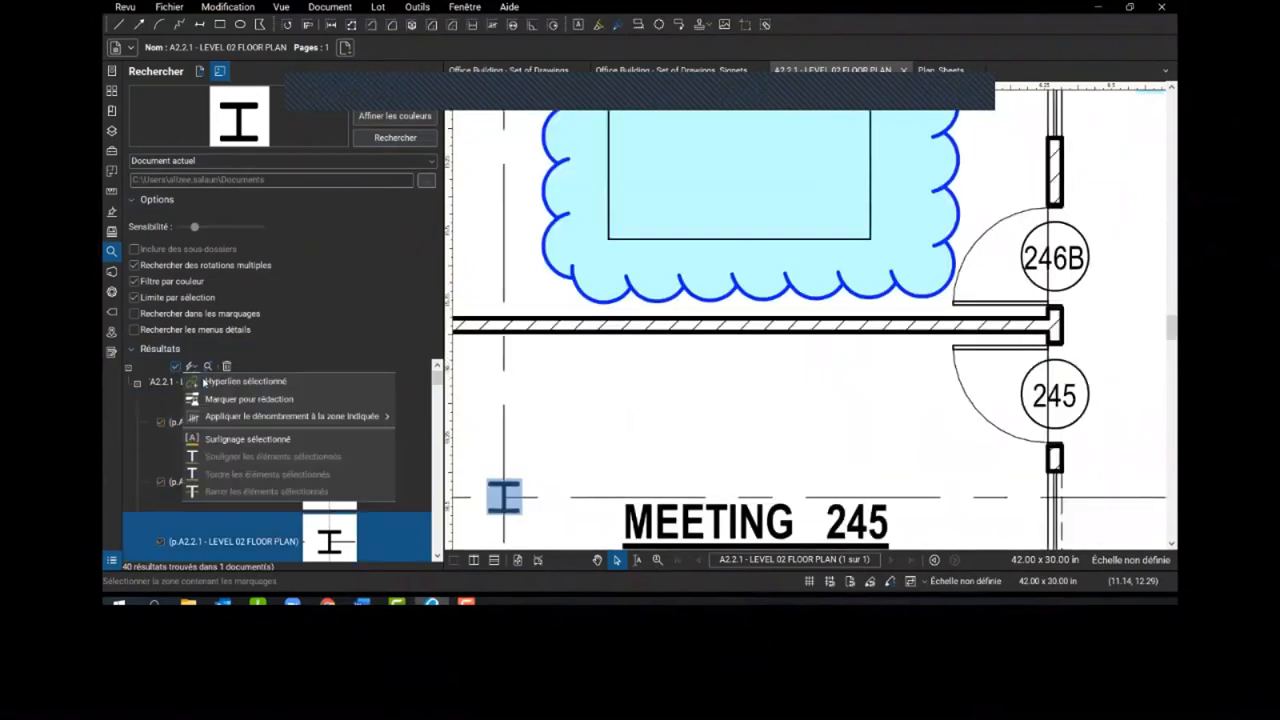
{"action": "mouse_move", "coordinate": [250, 416]}
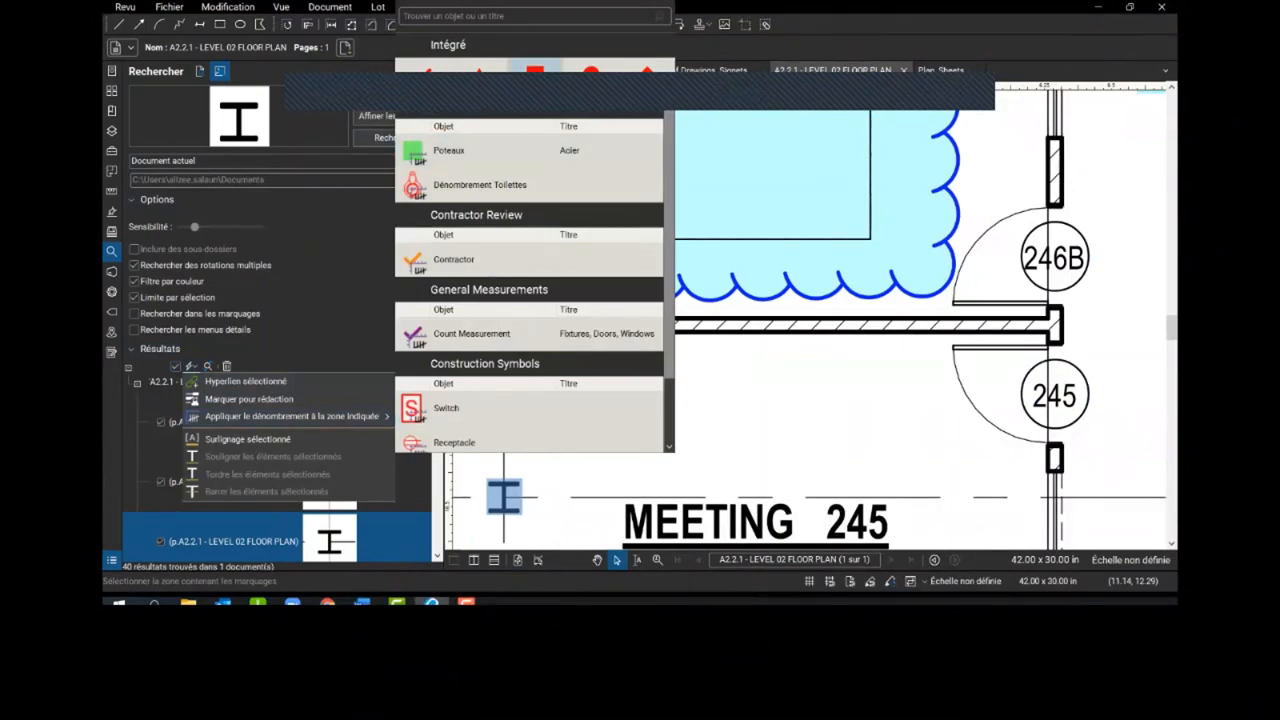
{"action": "left_click", "coordinate": [640, 238]}
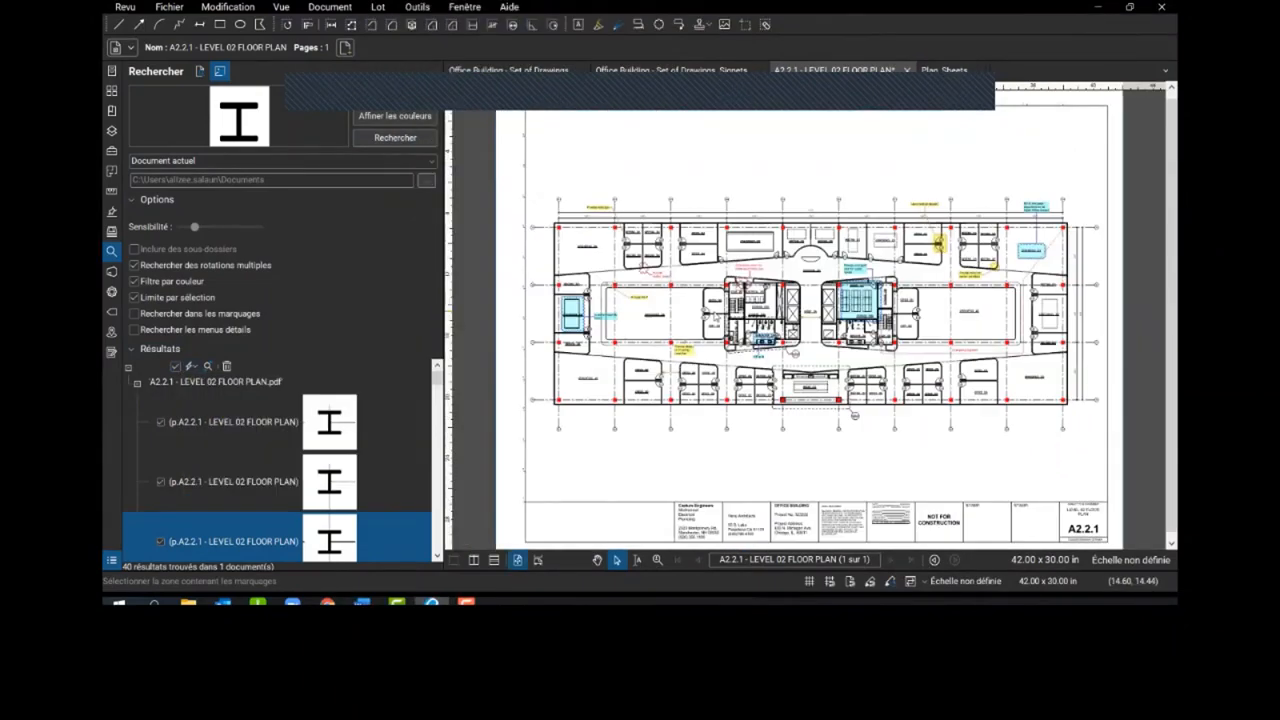
- Examine the count marks on the floor plan, show the markups list and select the column count markup
{"action": "scroll", "coordinate": [900, 366], "scroll_direction": "up", "scroll_amount": 4}
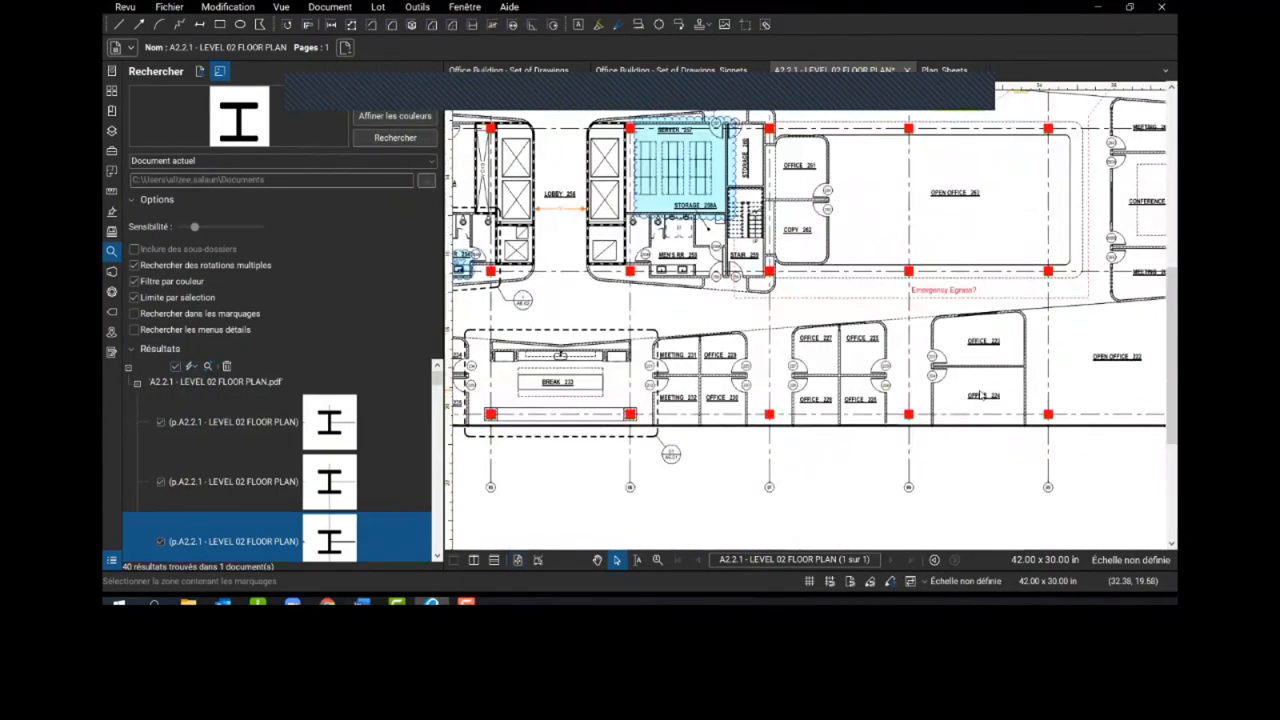
{"action": "scroll", "coordinate": [900, 366], "scroll_direction": "down", "scroll_amount": 4}
{"action": "left_click_drag", "start_coordinate": [790, 570], "coordinate": [790, 444]}
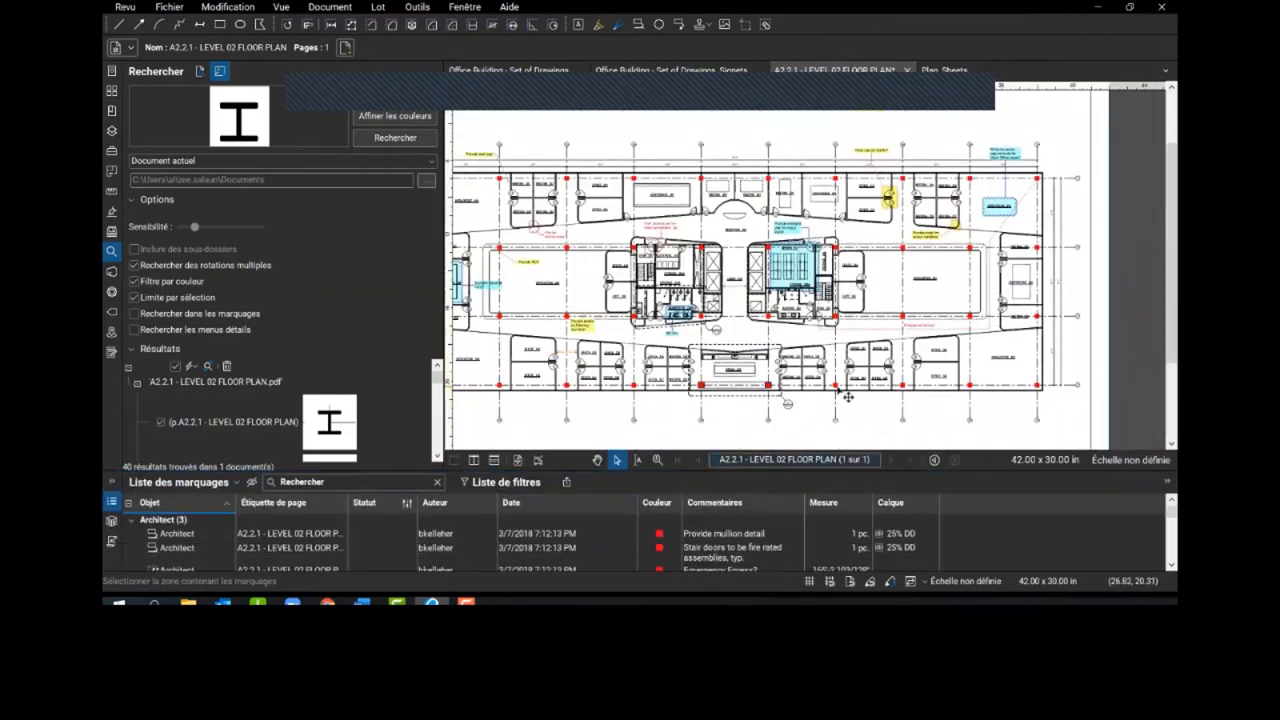
{"action": "left_click", "coordinate": [848, 398]}
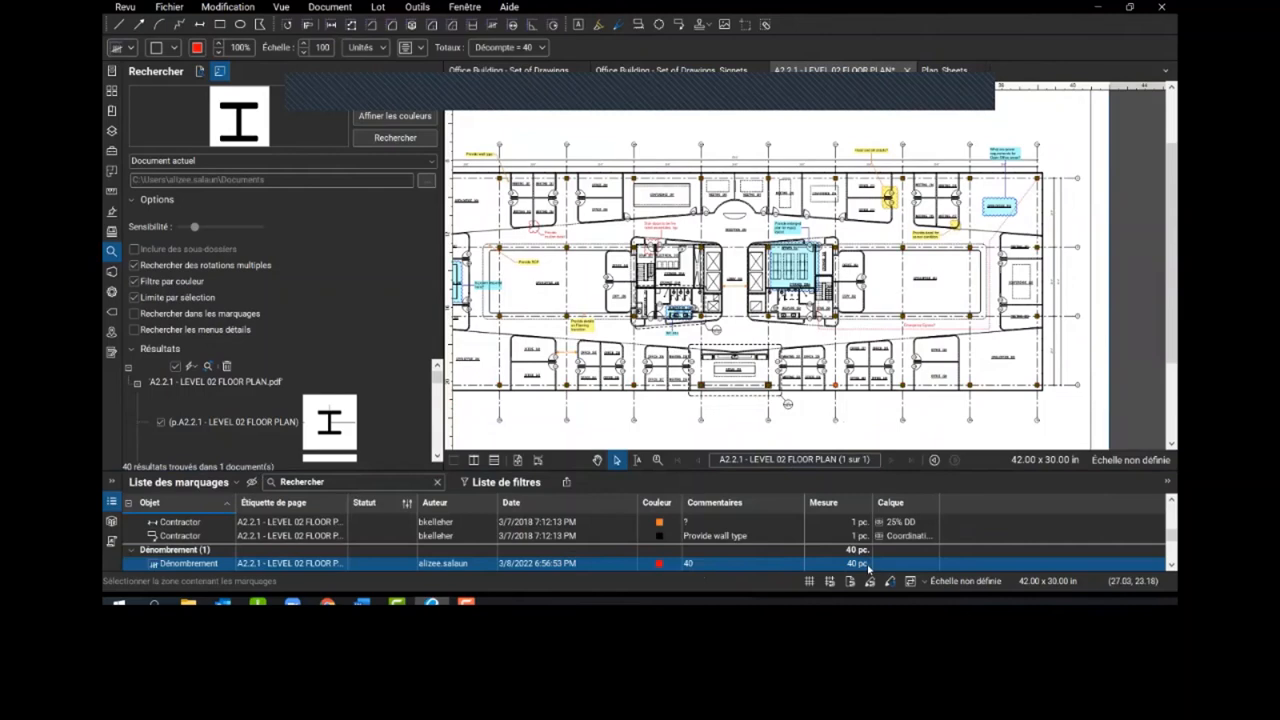
- Show the Studio projects, hide the markups list and open the Webinar - Doc Management project
{"action": "left_click", "coordinate": [111, 271]}
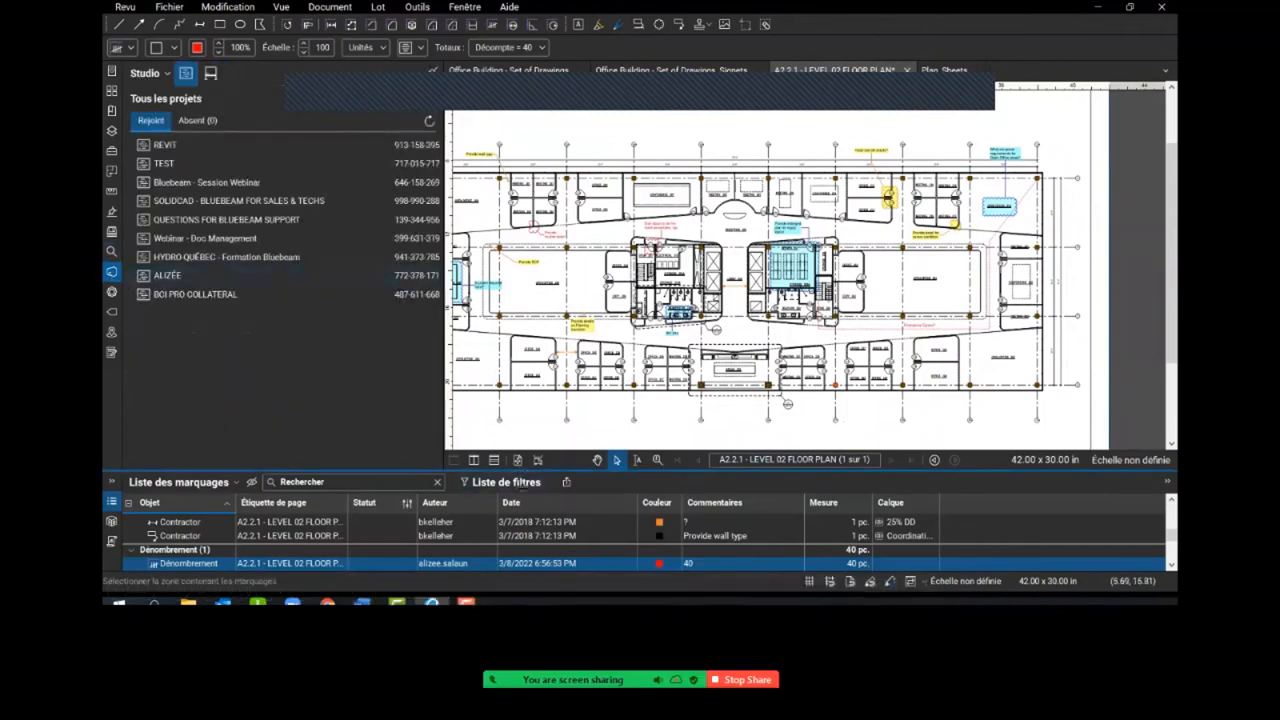
{"action": "double_click", "coordinate": [522, 472]}
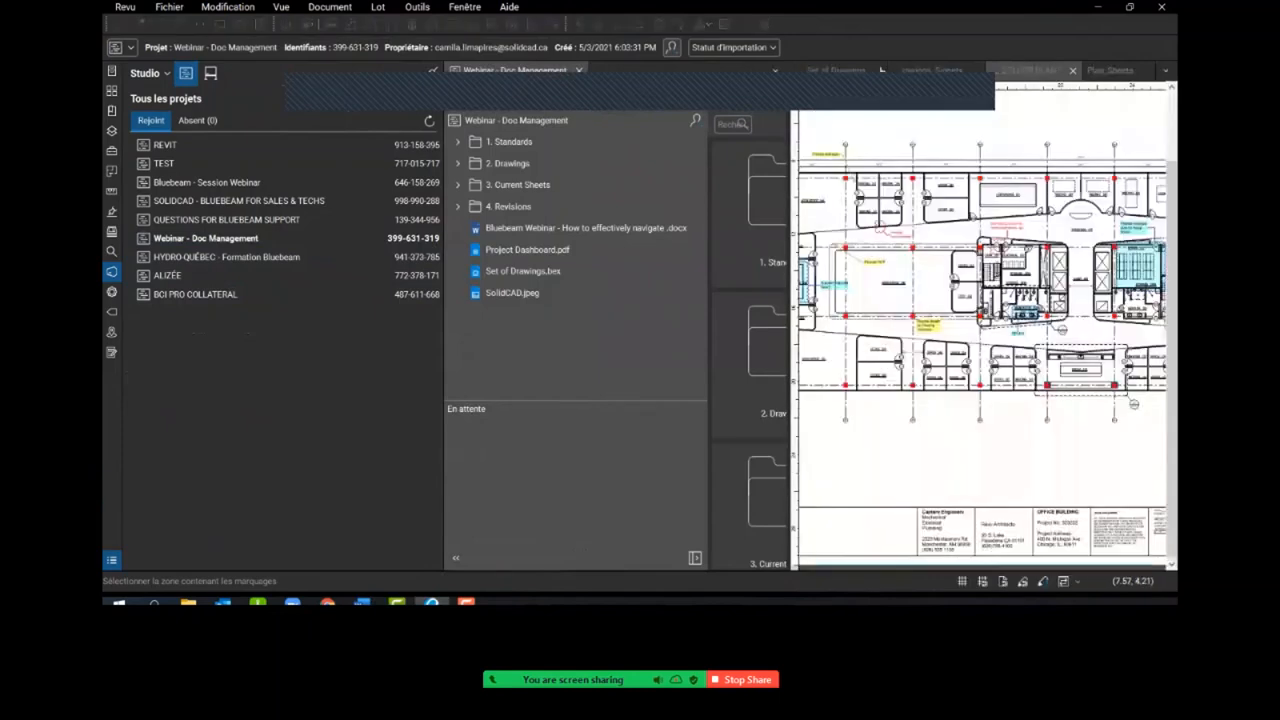
- Close the A2.2.1 - LEVEL 02 FLOOR PLAN without saving its changes and close the other open Office Building and plan documents
{"action": "left_click", "coordinate": [1072, 70]}
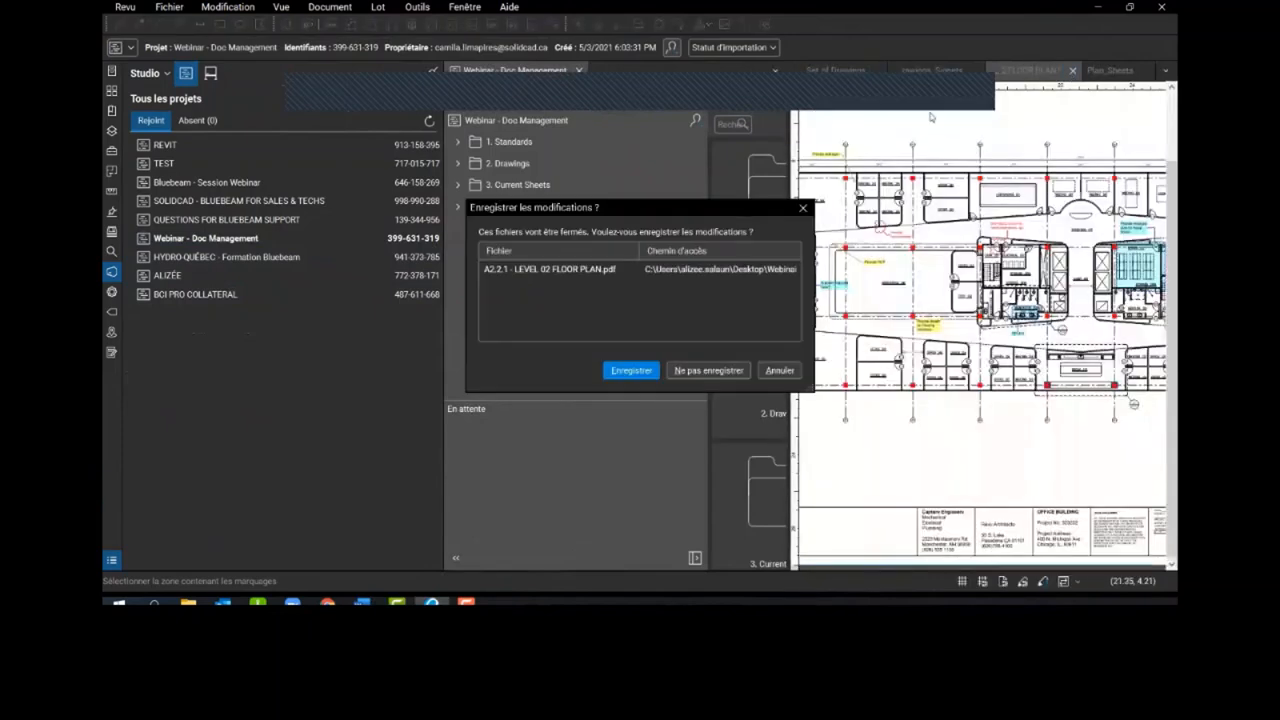
{"action": "left_click", "coordinate": [720, 368]}
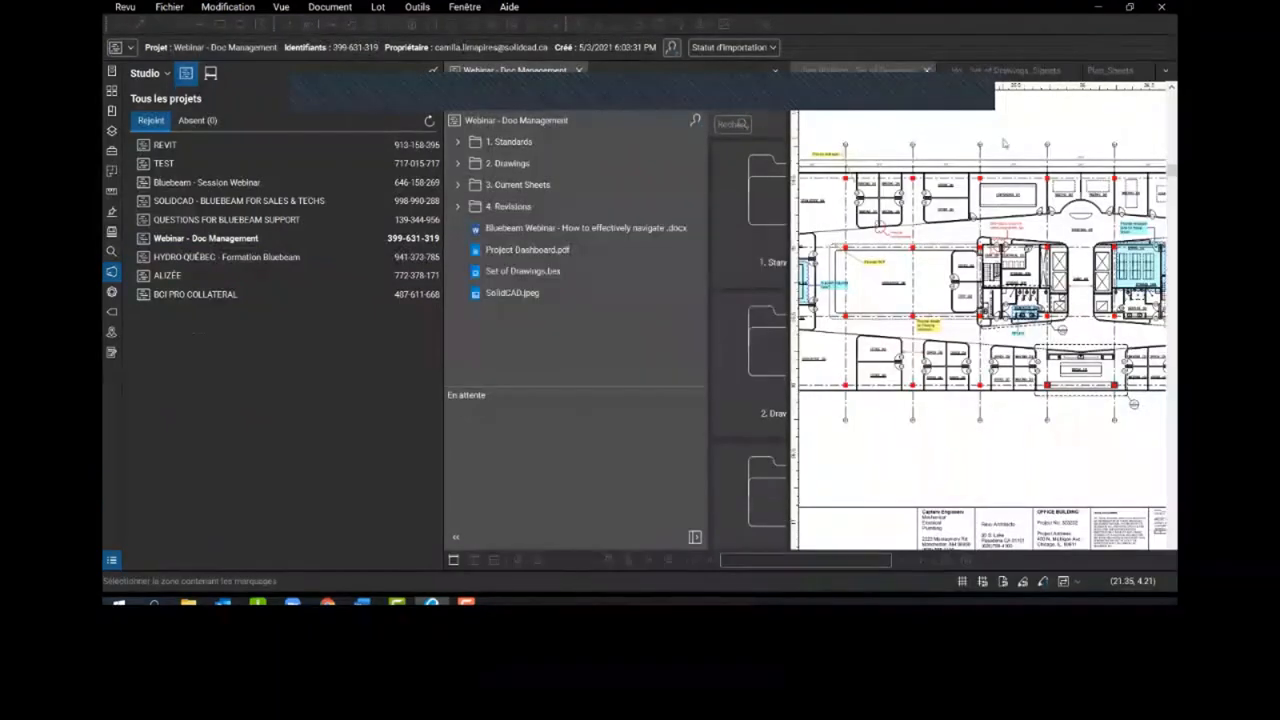
{"action": "left_click", "coordinate": [927, 70]}
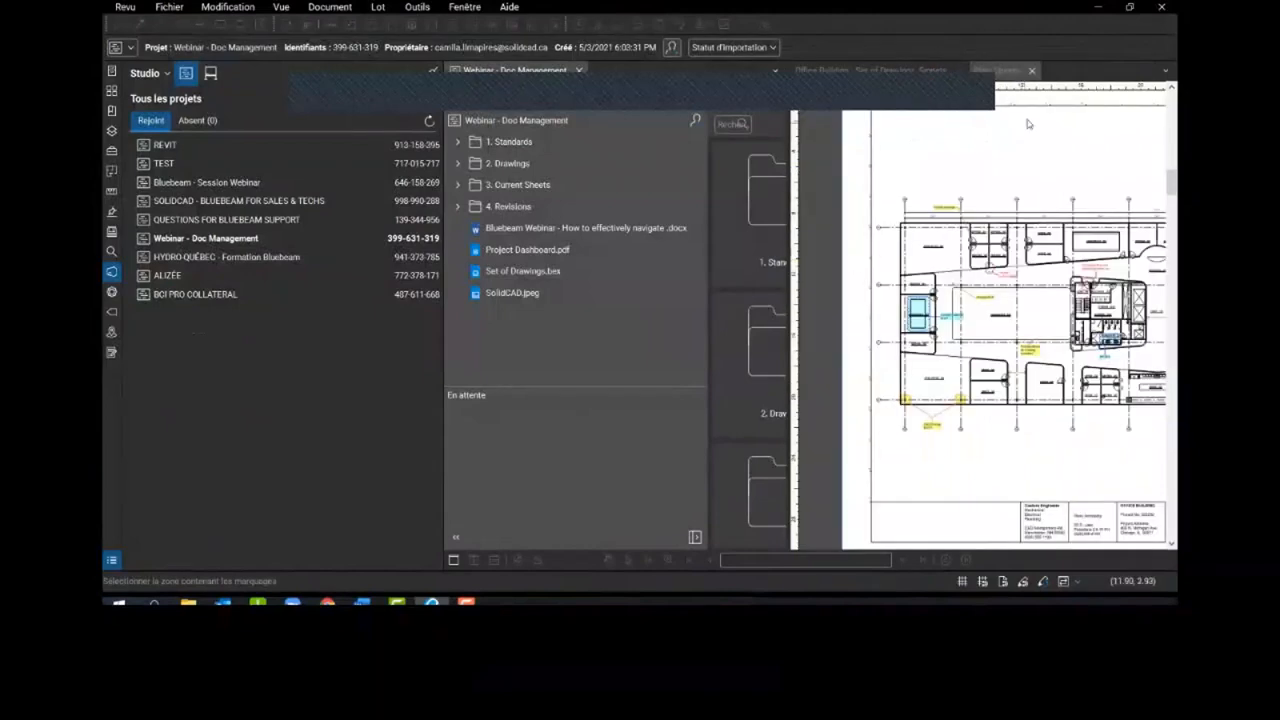
{"action": "left_click", "coordinate": [1037, 71]}
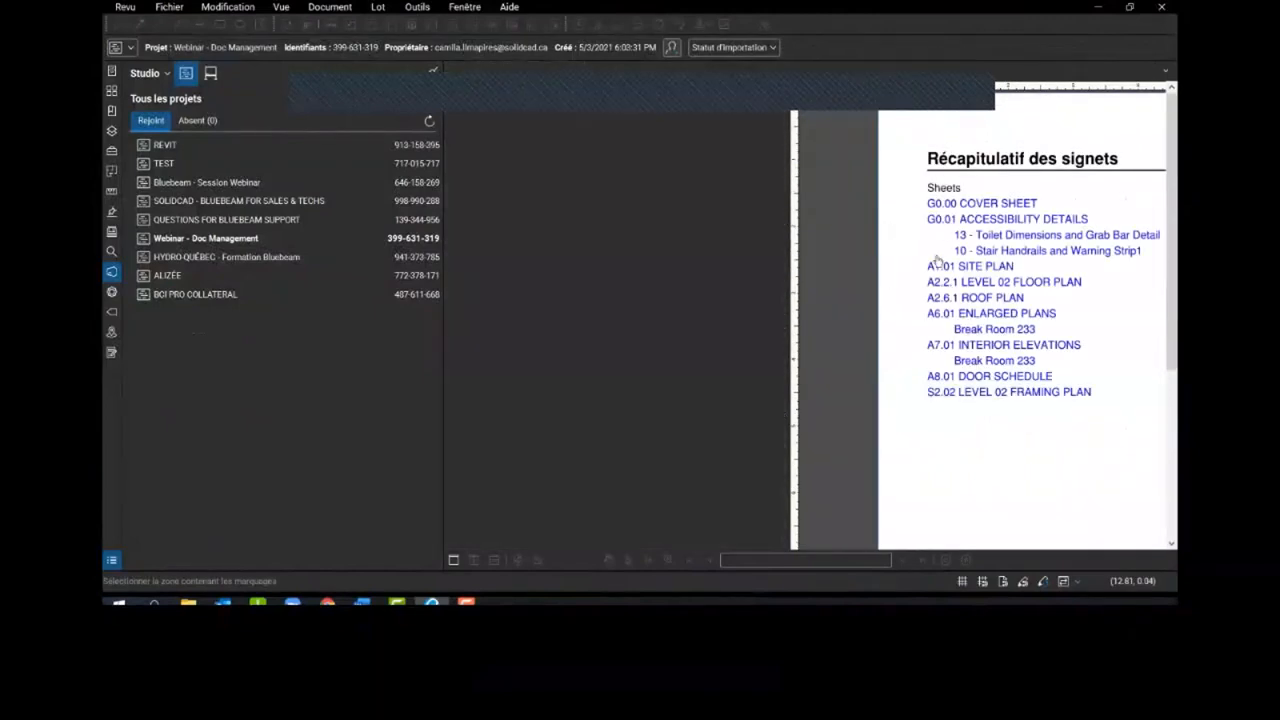
{"action": "left_click", "coordinate": [959, 70]}
- Open Project Dashboard.pdf from the Webinar - Doc Management project, close the project's file browser and show the whole dashboard page
{"action": "double_click", "coordinate": [1076, 333]}
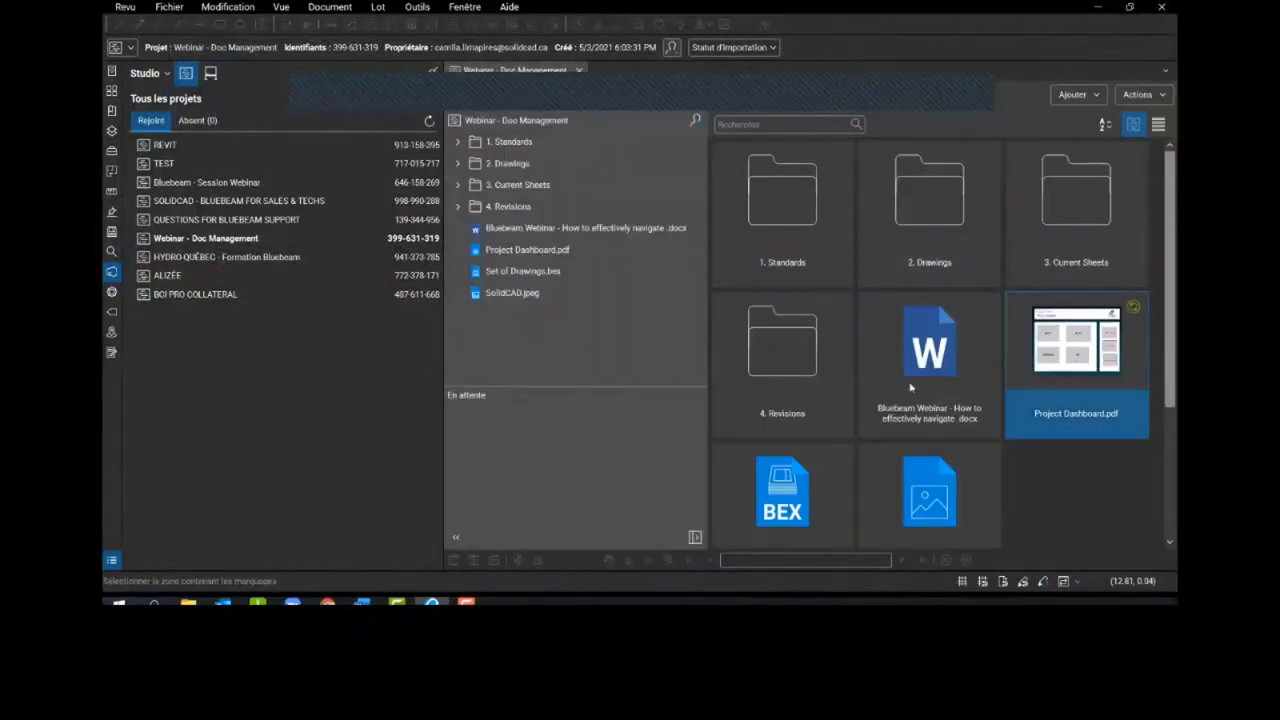
{"action": "left_click", "coordinate": [703, 346]}
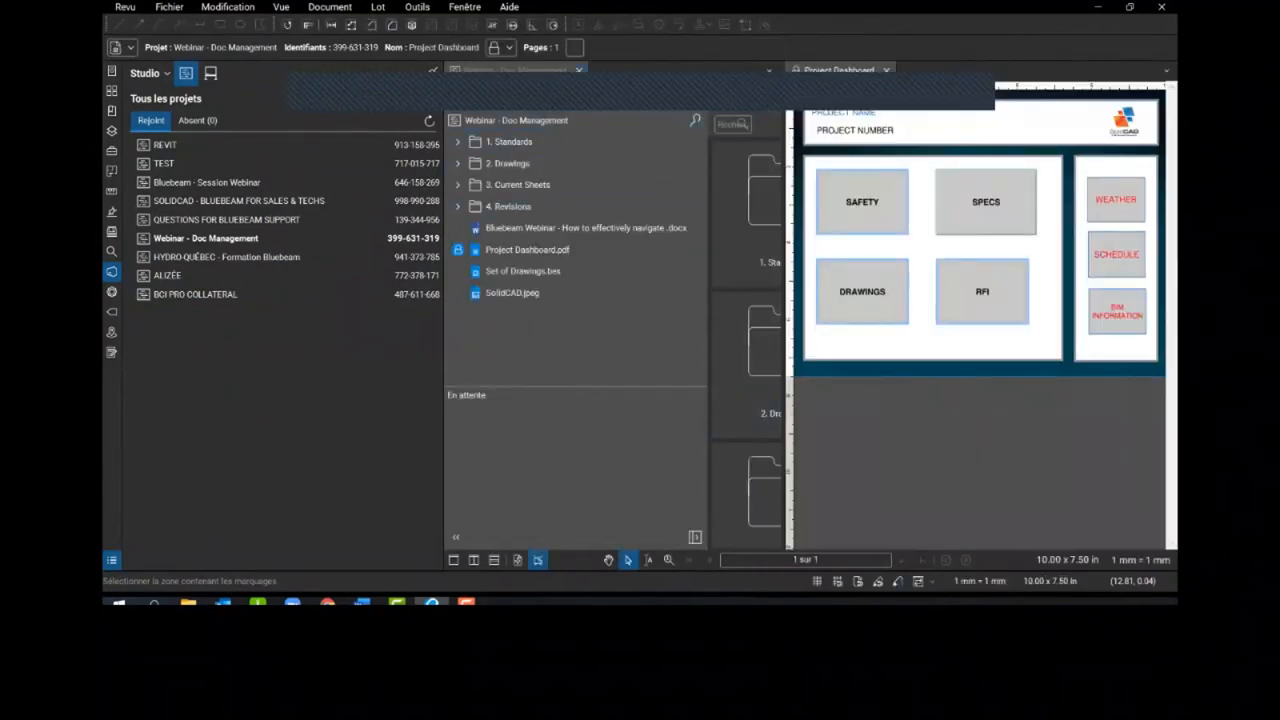
{"action": "left_click", "coordinate": [578, 70]}
{"action": "left_click", "coordinate": [752, 346]}
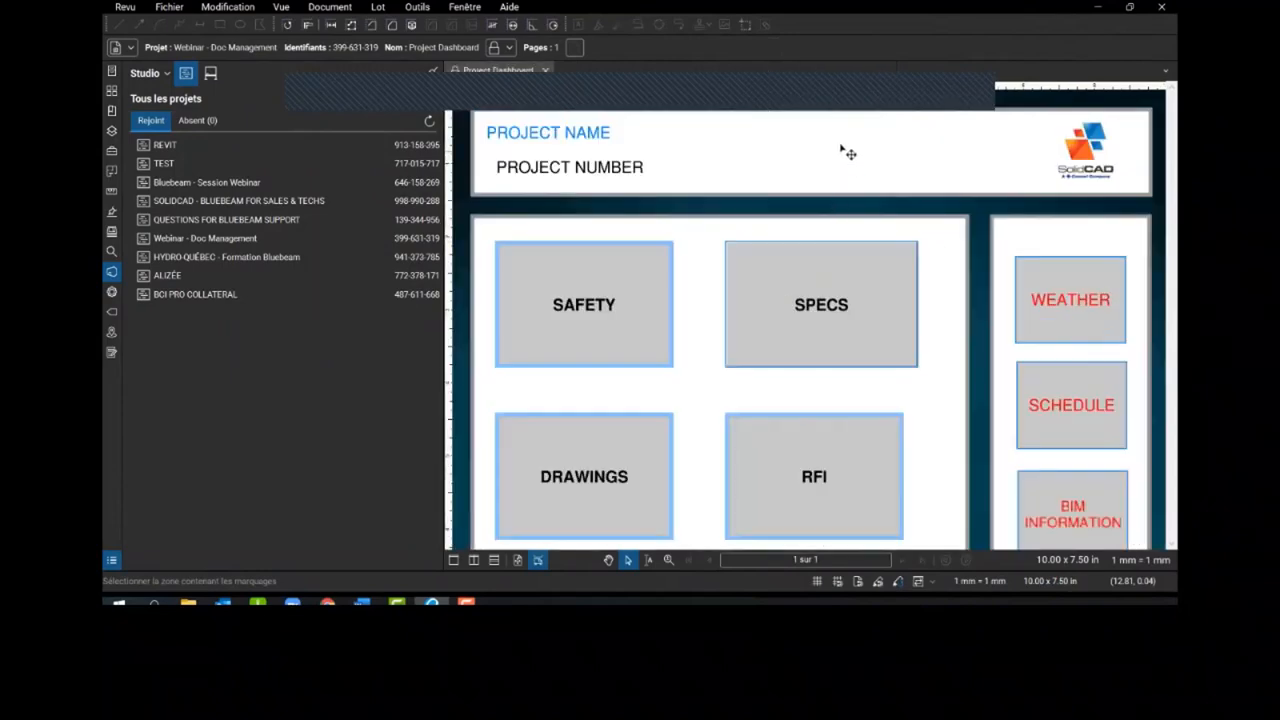
{"action": "scroll", "coordinate": [775, 380], "scroll_direction": "down", "scroll_amount": 1}
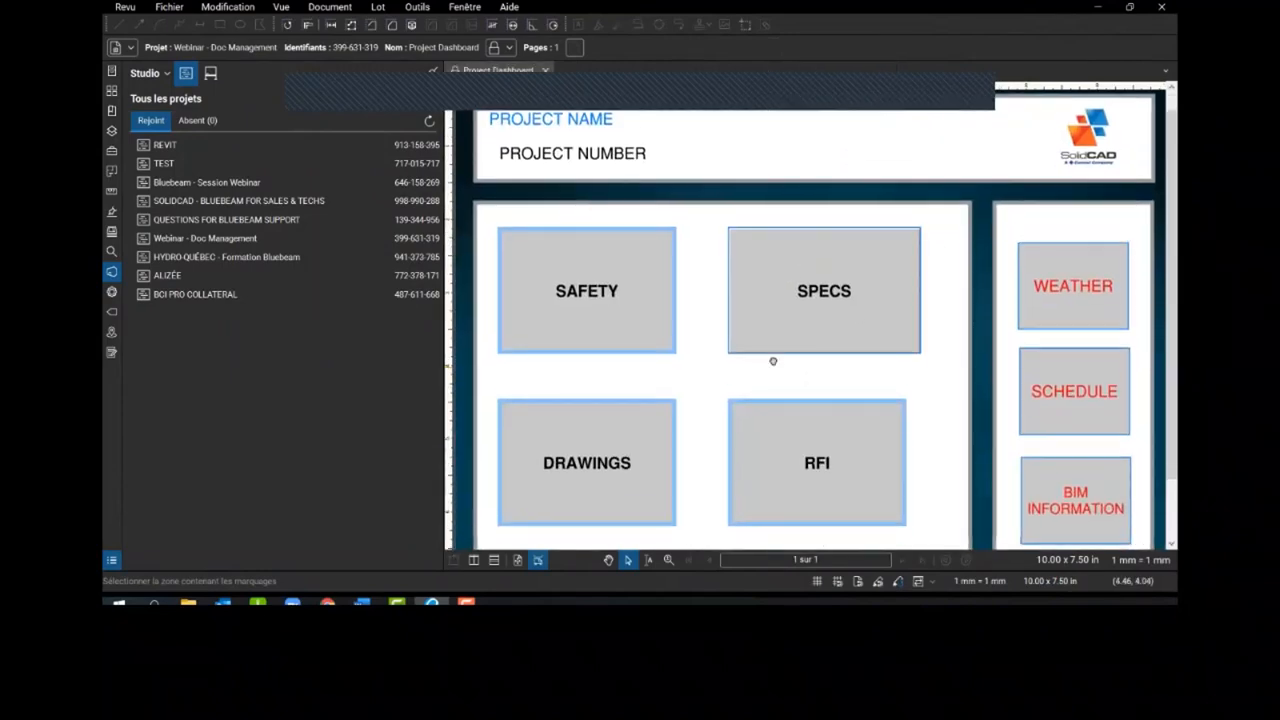
{"action": "scroll", "coordinate": [766, 346], "scroll_direction": "down", "scroll_amount": 3}
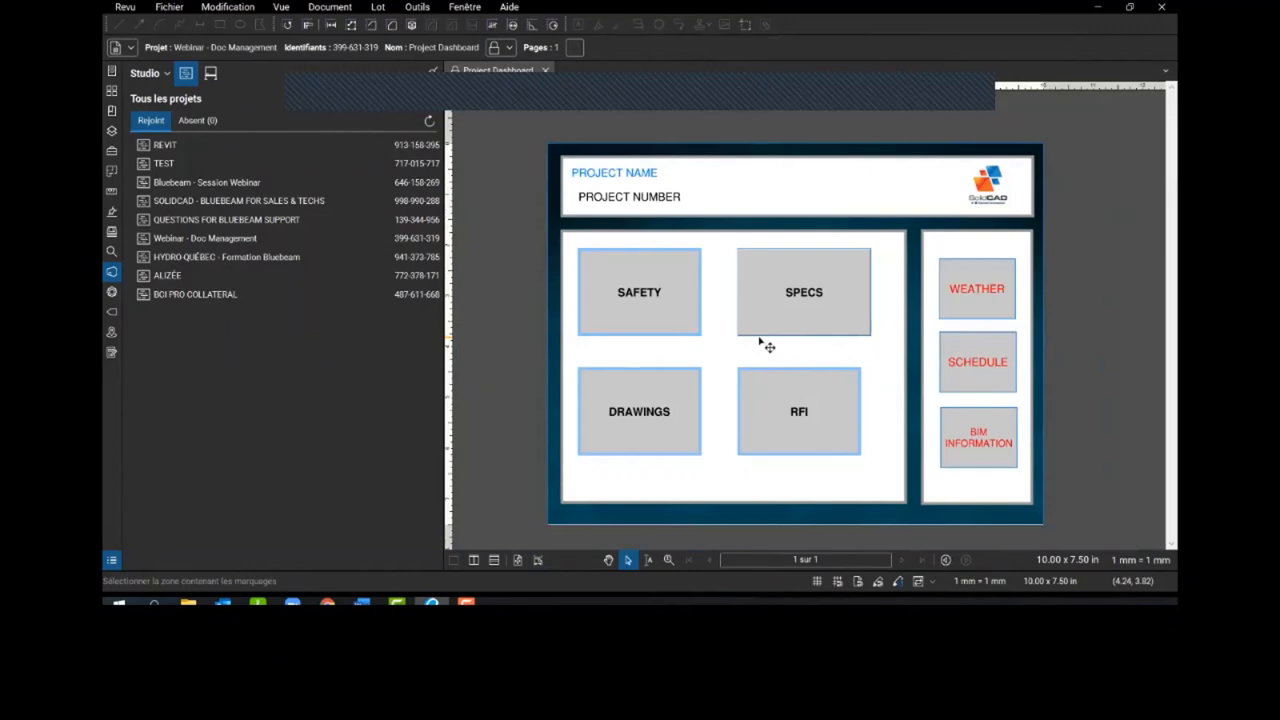
- Follow the dashboard's DRAWINGS link and open A1.01 - SITE PLAN.pdf from the 2. Architecture folder
{"action": "left_click", "coordinate": [664, 408]}
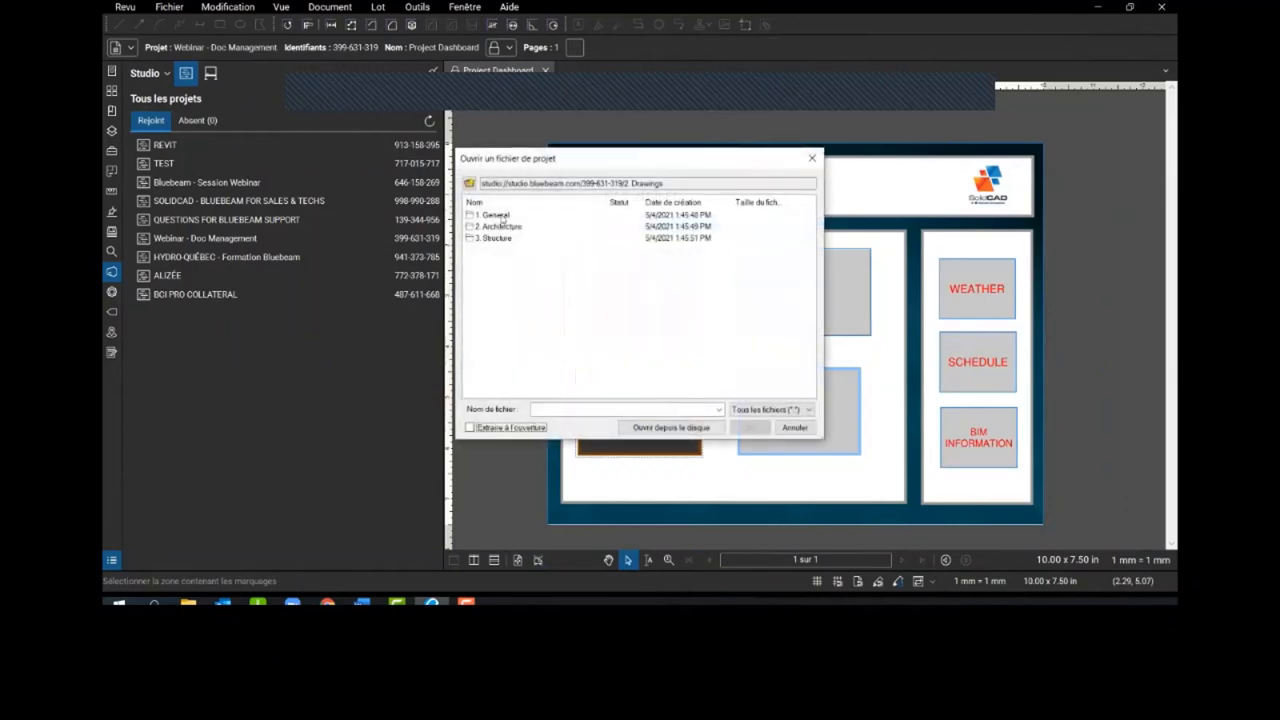
{"action": "double_click", "coordinate": [503, 227]}
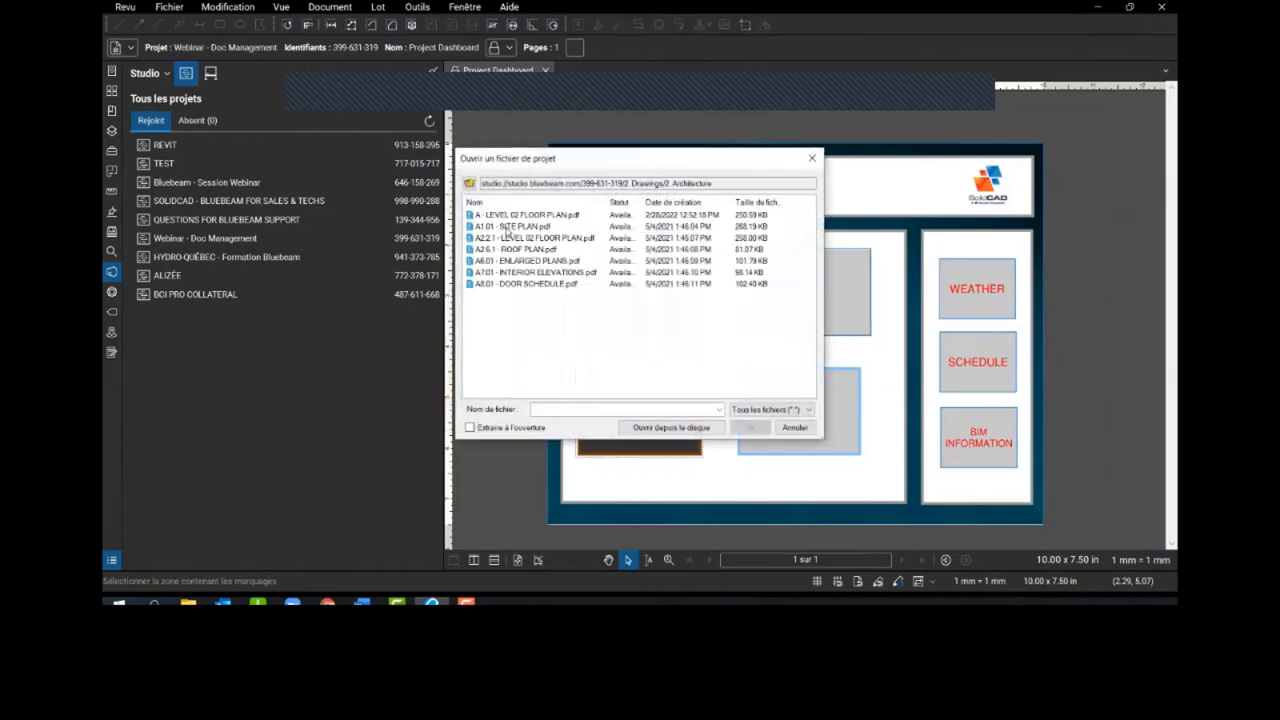
{"action": "left_click", "coordinate": [513, 228]}
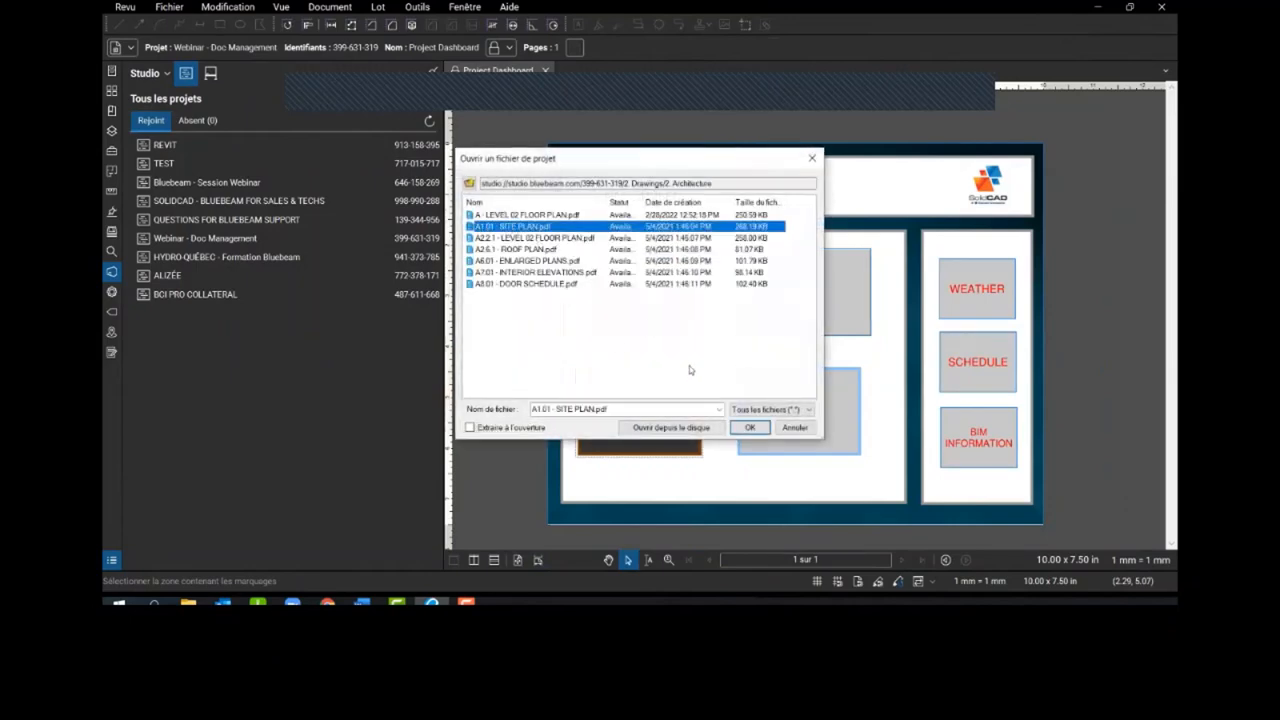
{"action": "left_click", "coordinate": [749, 428]}
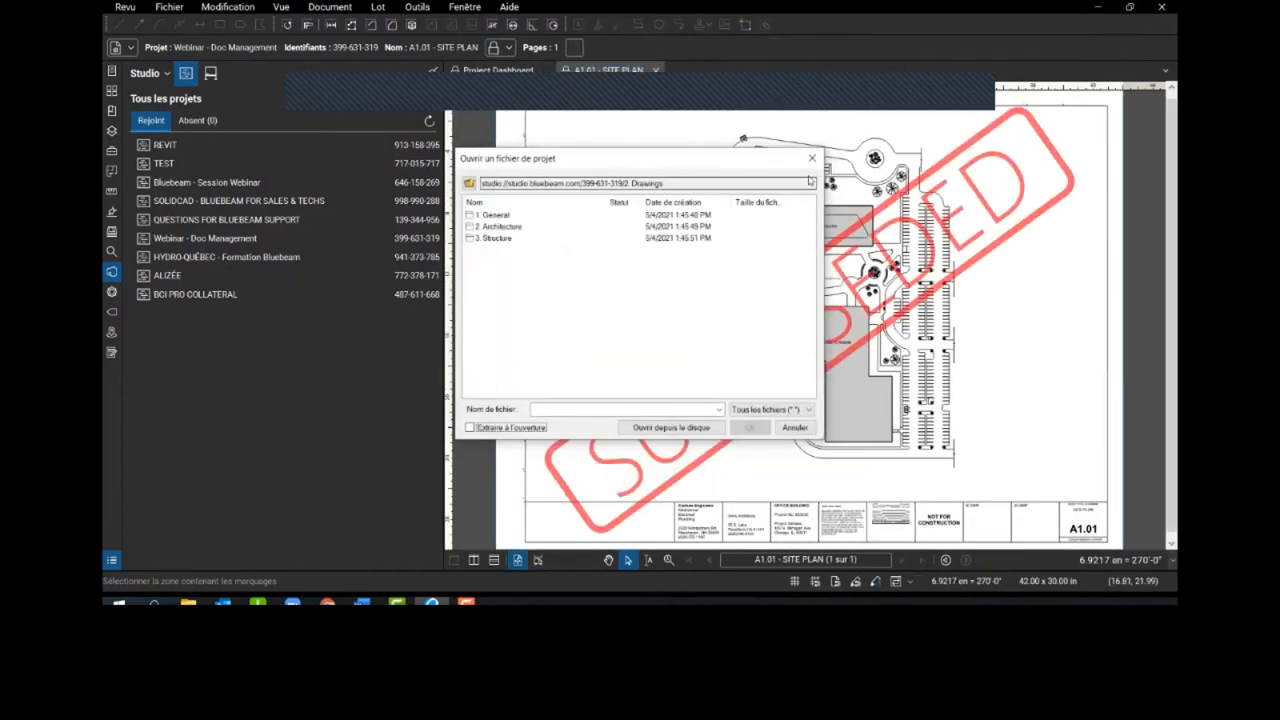
- Dismiss the project file selection, return to the Project Dashboard and examine its SAFETY and RFI links
{"action": "left_click", "coordinate": [812, 158]}
{"action": "left_click", "coordinate": [498, 70]}
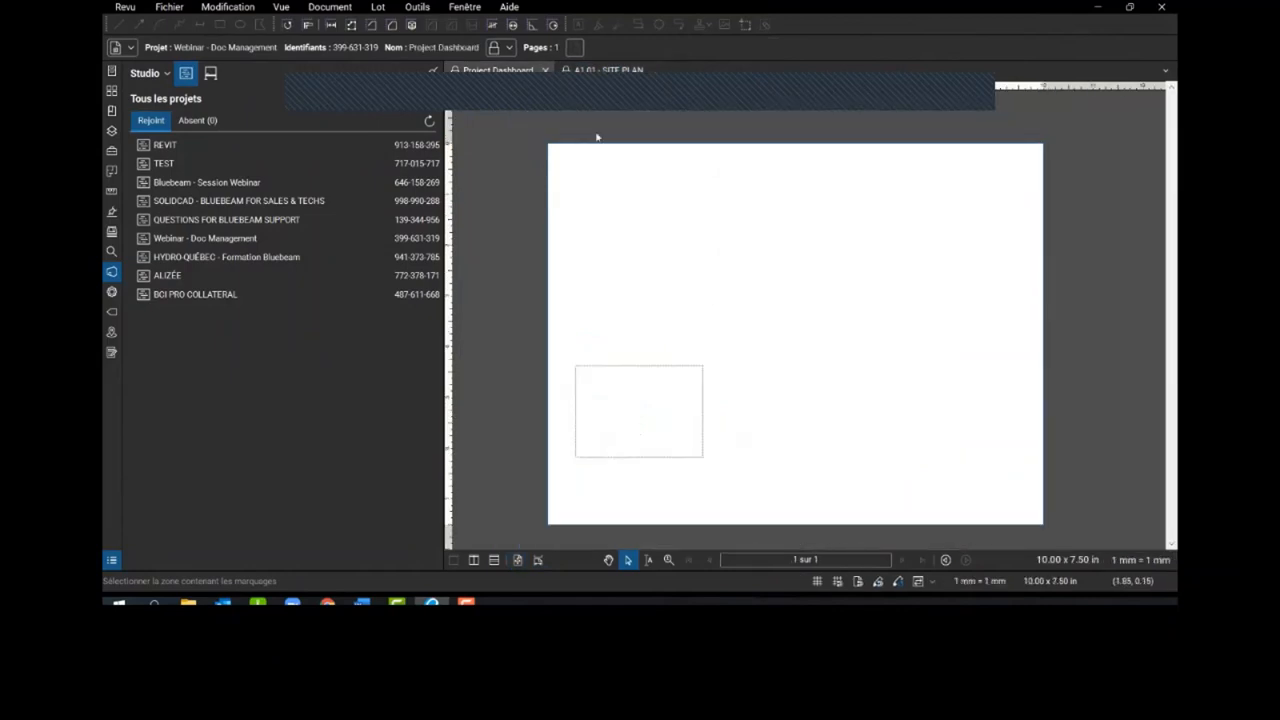
{"action": "left_click", "coordinate": [674, 285]}
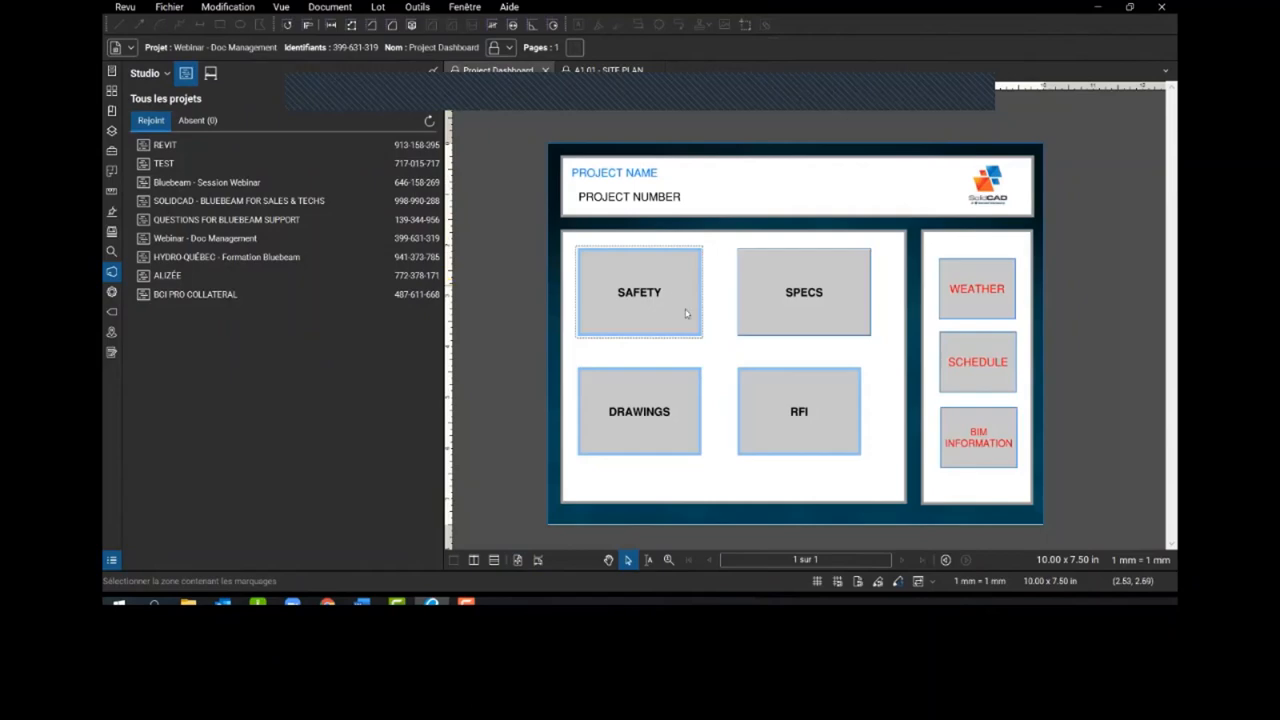
{"action": "left_click", "coordinate": [767, 401]}
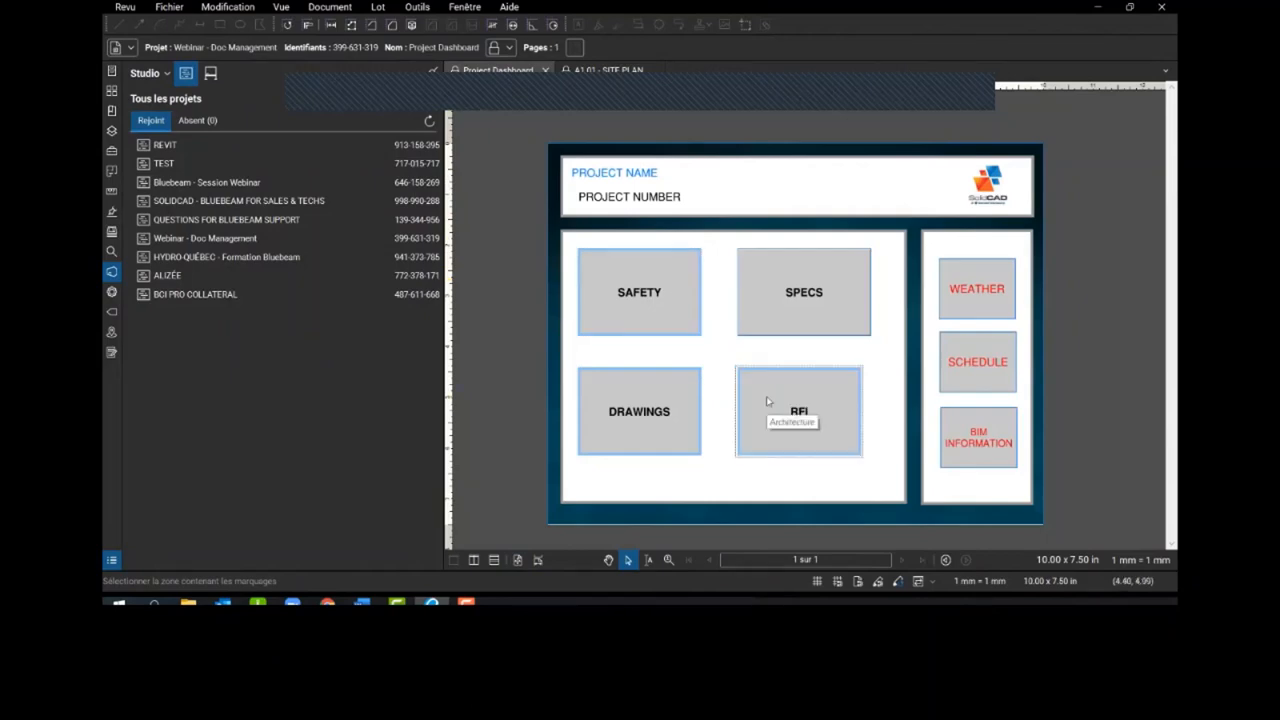